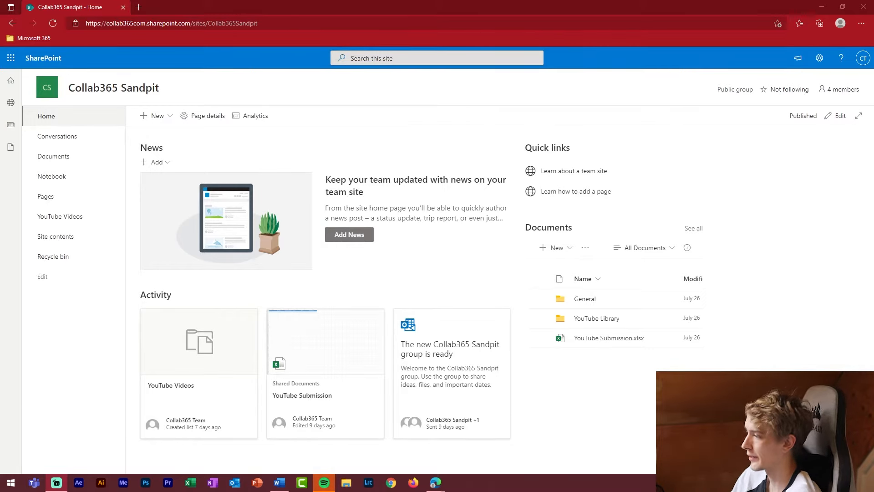
# Step: Create a blank list named Project Time Records on the Collab365 Sandpit site
pyautogui.click(151, 126)
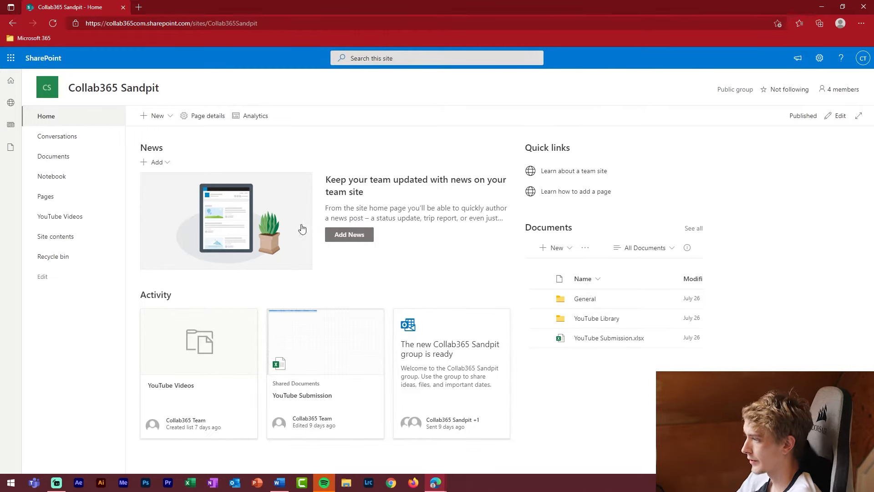
pyautogui.click(160, 118)
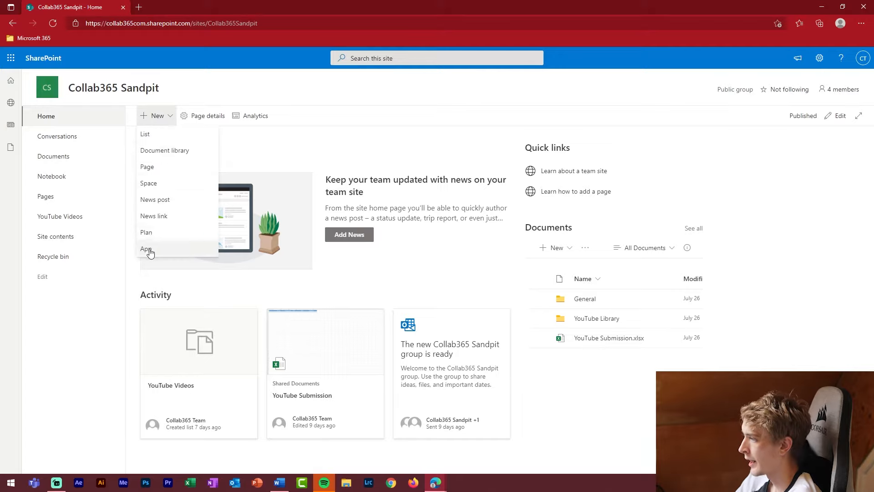
pyautogui.click(167, 137)
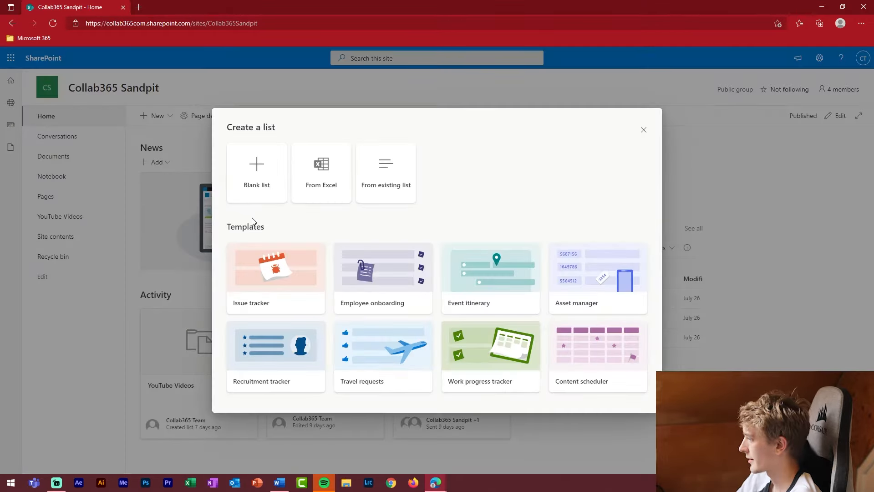
pyautogui.click(264, 180)
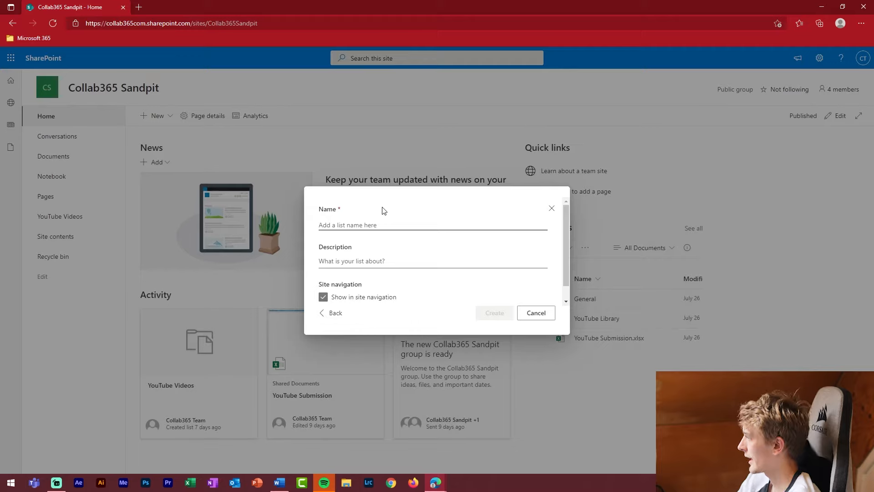
pyautogui.write('Pr')
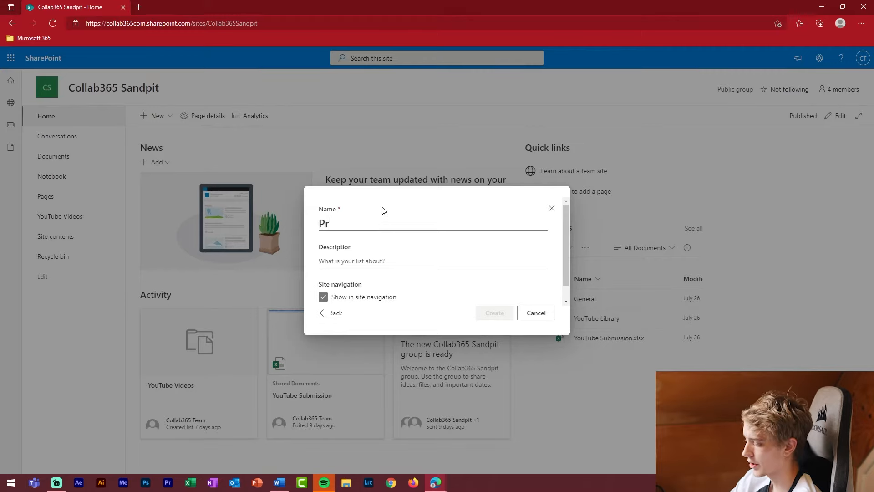
pyautogui.write('oject Time Records')
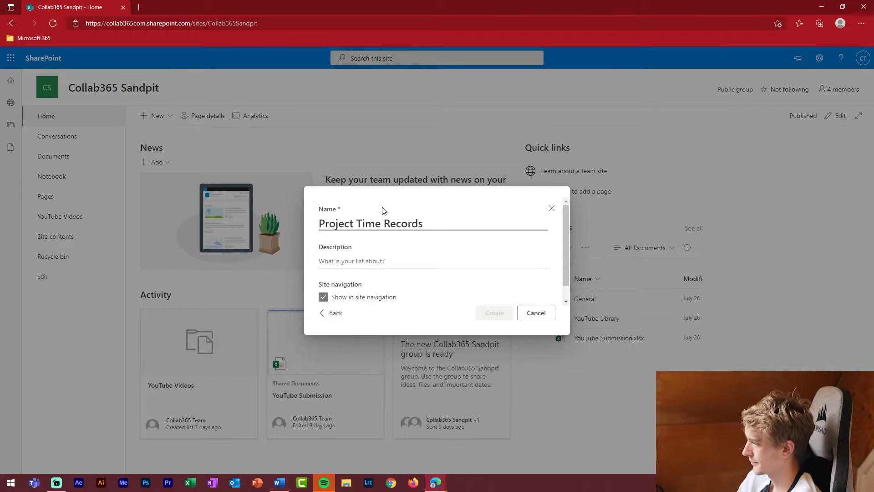
pyautogui.click(490, 315)
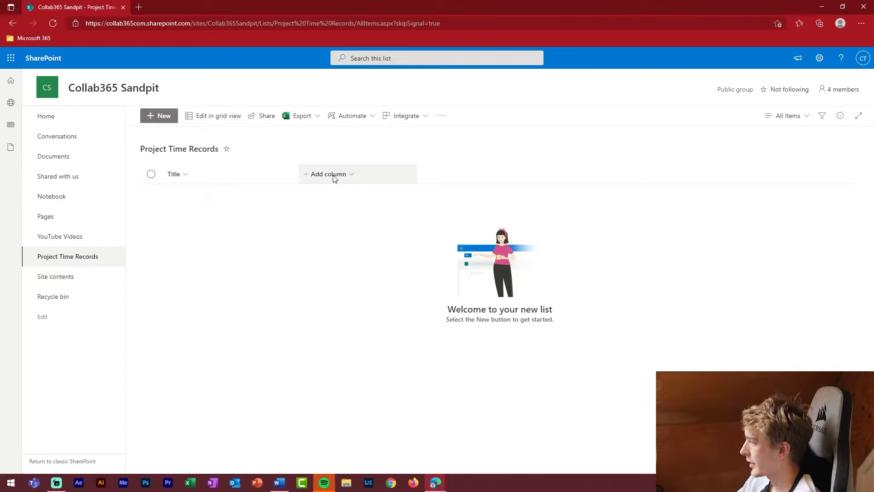
# Step: Add a date and time column named Start Time to the list, with Include Time enabled
pyautogui.click(337, 174)
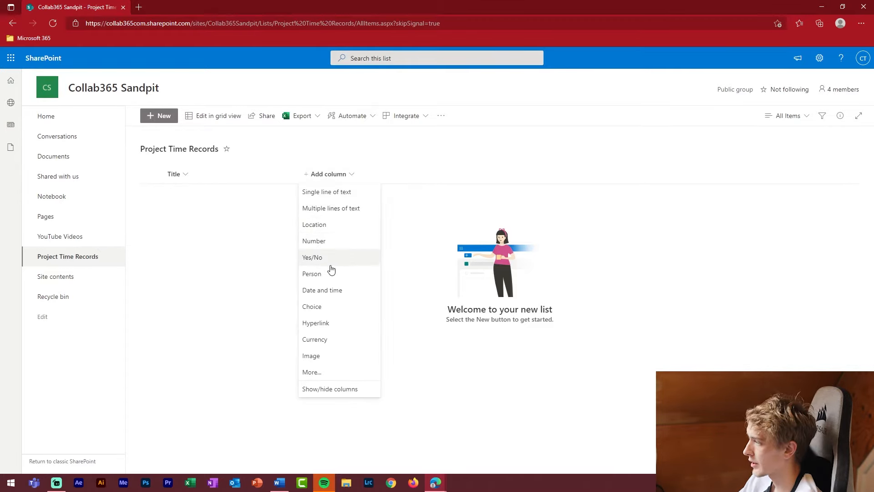
pyautogui.click(334, 293)
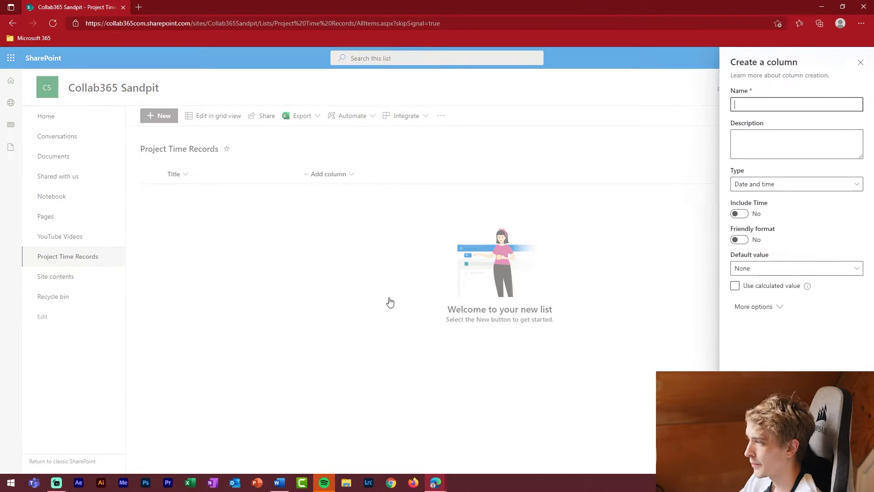
pyautogui.write('Start Time')
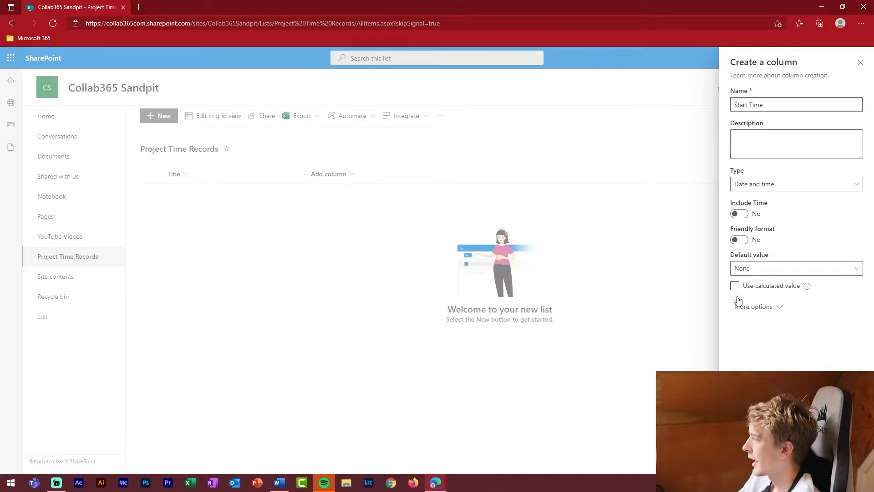
pyautogui.click(739, 213)
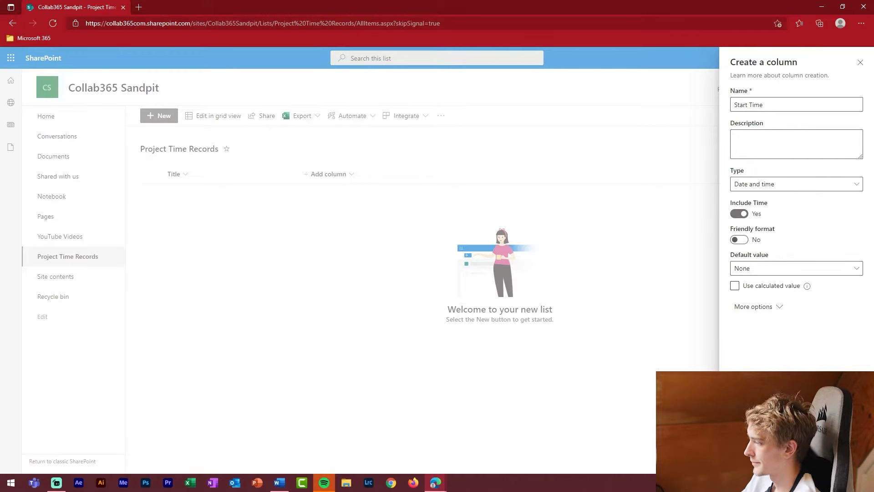
pyautogui.click(747, 459)
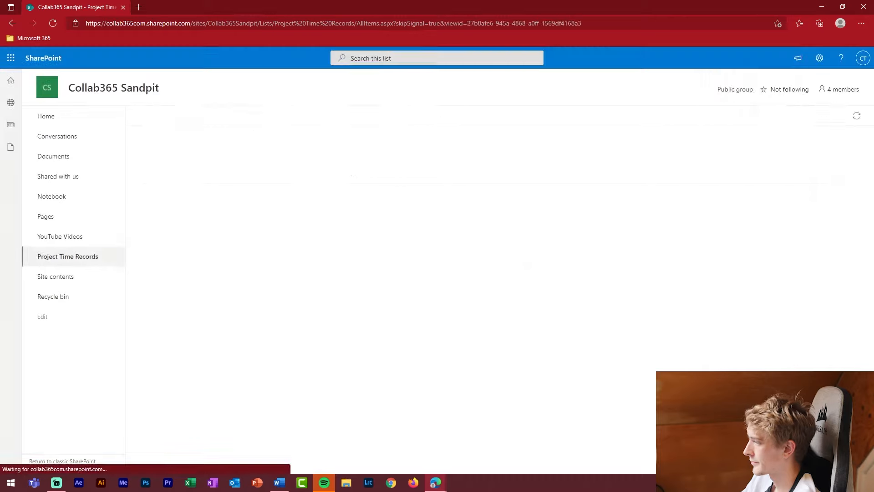
# Step: Add a date and time column named End Time to the list, with Include Time enabled
pyautogui.click(404, 176)
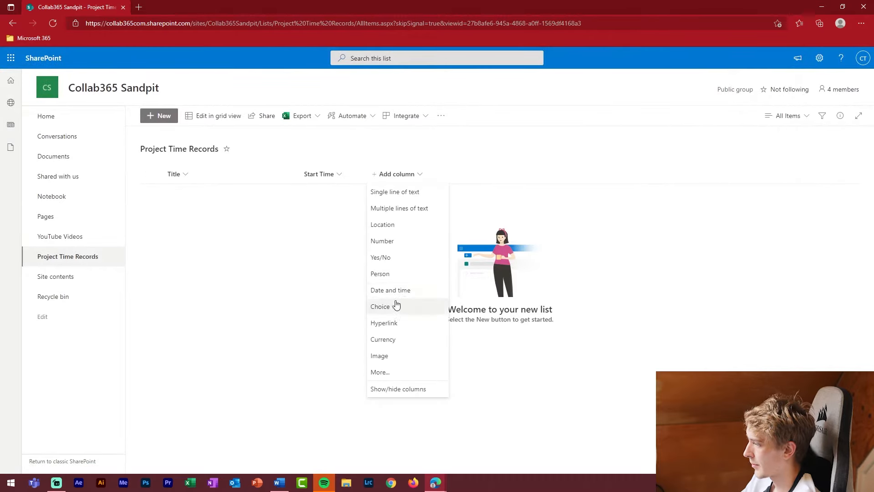
pyautogui.click(412, 291)
pyautogui.write('End Time')
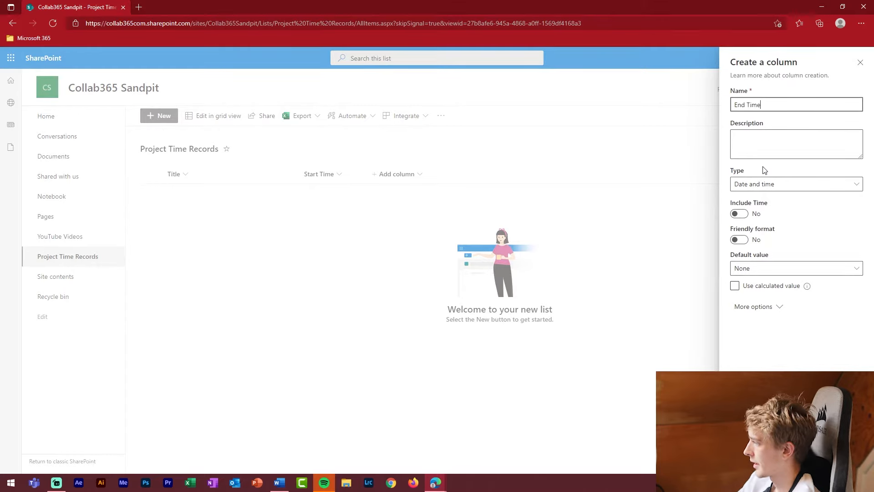
pyautogui.click(739, 213)
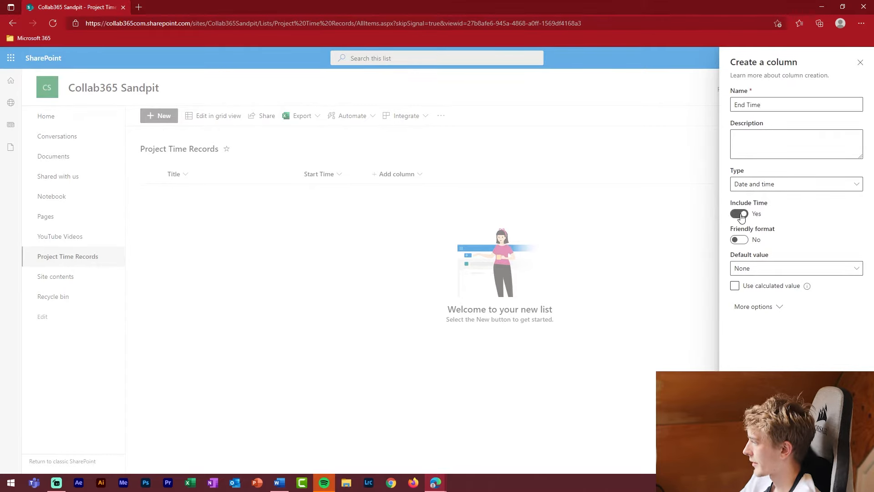
pyautogui.click(747, 459)
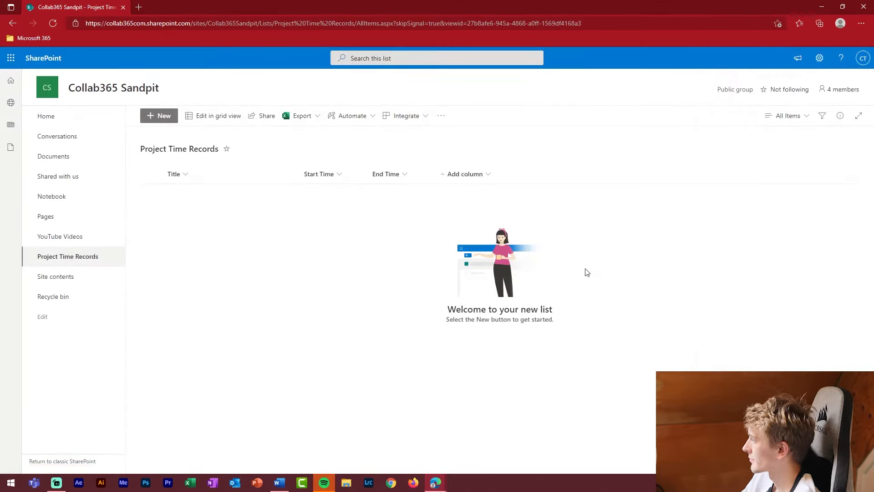
# Step: Add a number column named Time Spent to the Project Time Records list
pyautogui.click(475, 174)
pyautogui.click(464, 242)
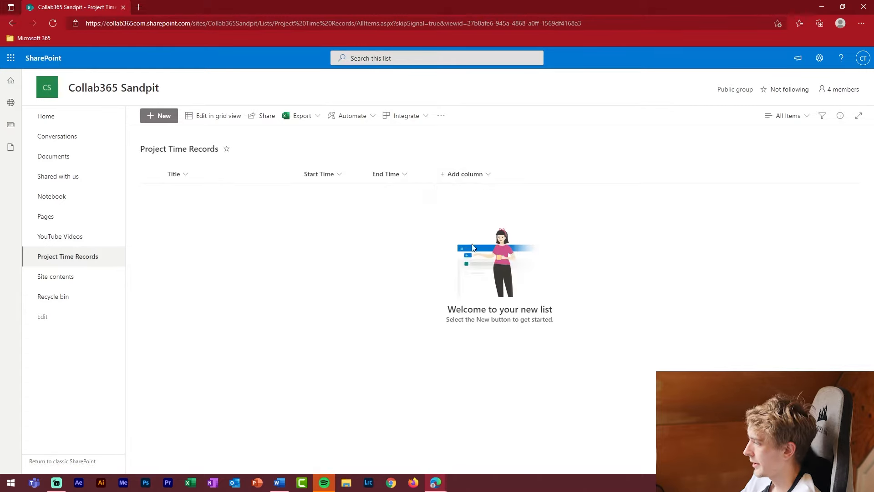
pyautogui.write('Time ')
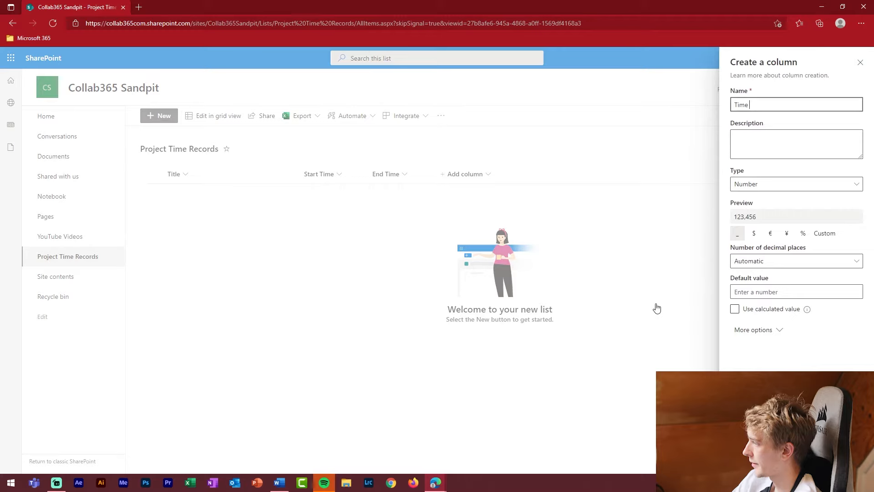
pyautogui.write('SPent')
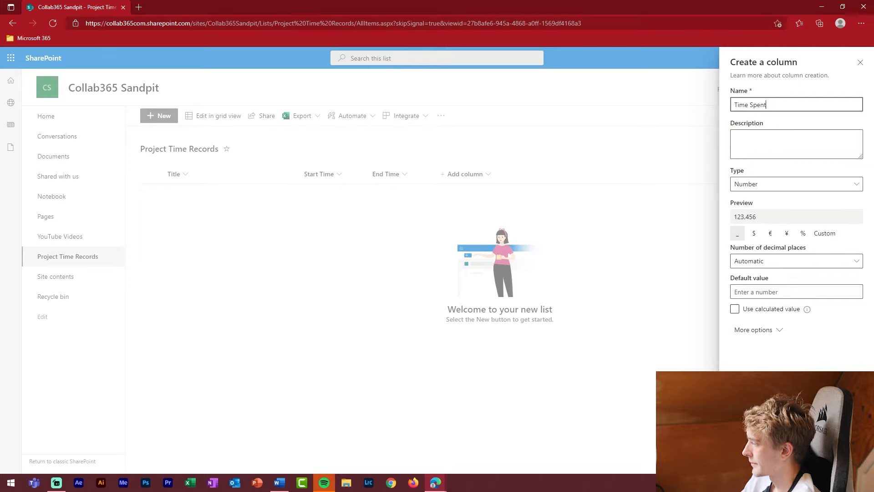
pyautogui.press('Return')
# Step: Start a new choice column and set its first two choices to New Website and Advertising & Marketing
pyautogui.click(533, 174)
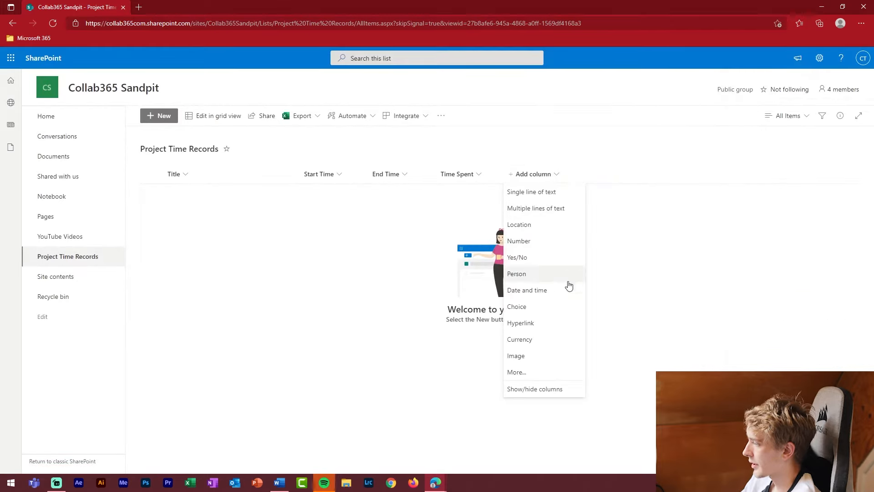
pyautogui.click(540, 308)
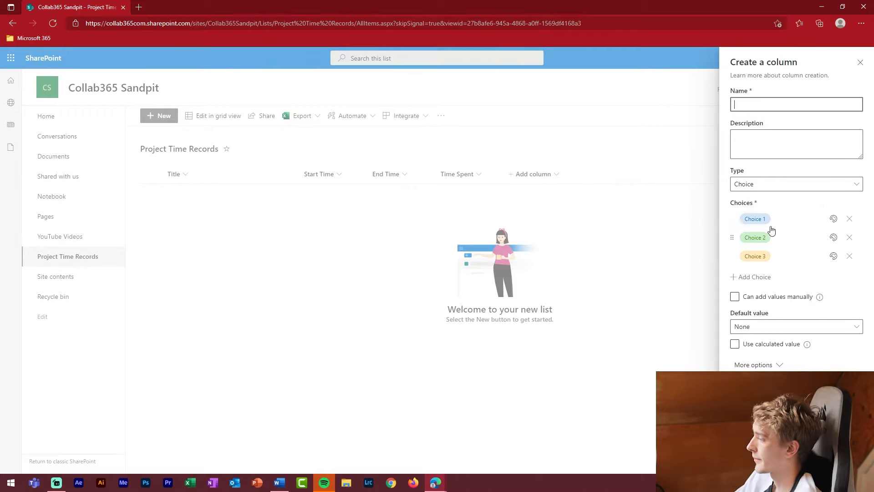
pyautogui.click(788, 221)
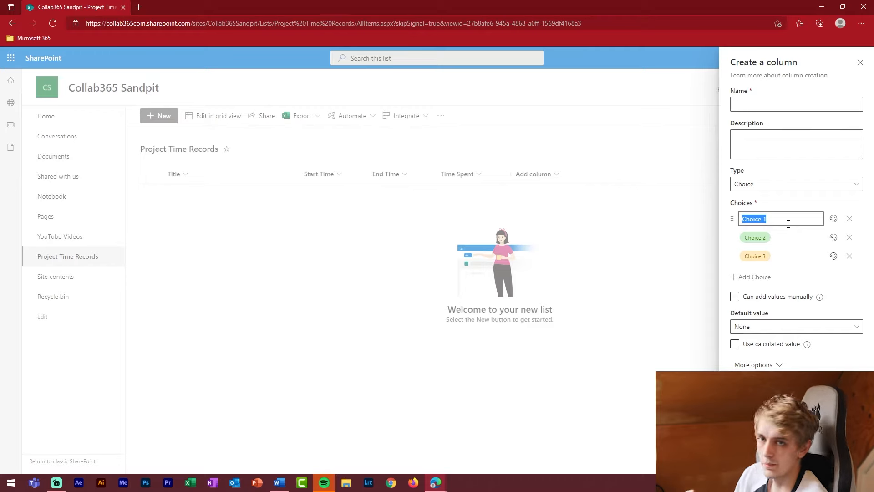
pyautogui.write('N')
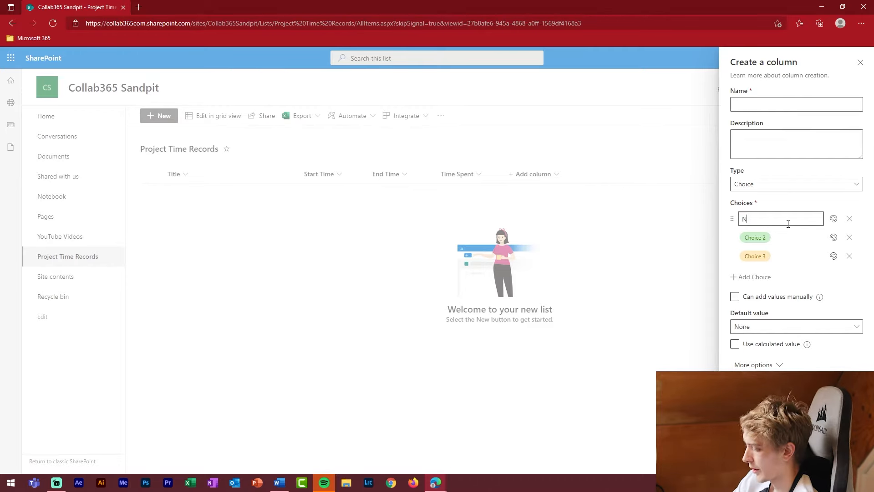
pyautogui.write('ew Website')
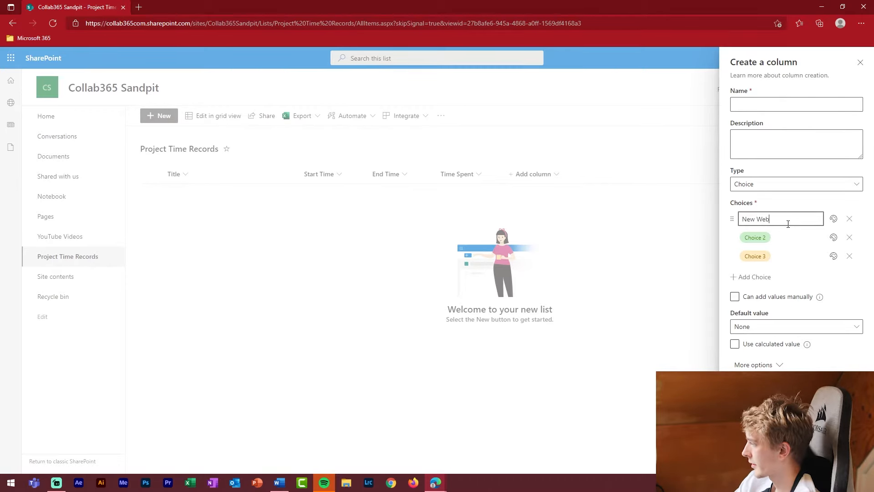
pyautogui.click(799, 243)
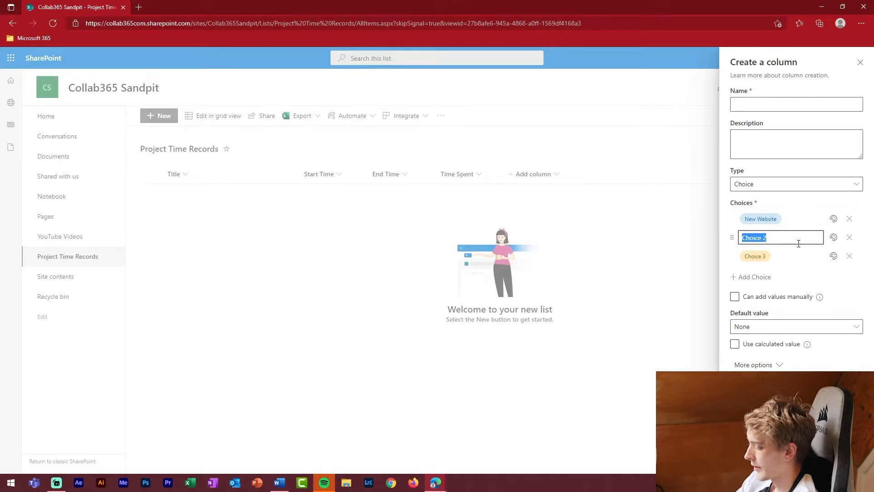
pyautogui.write('Adver')
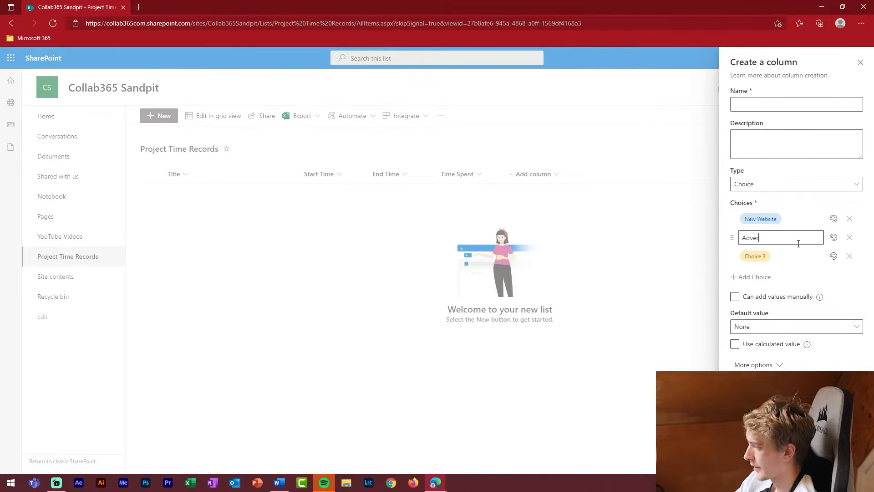
pyautogui.write('tising & M')
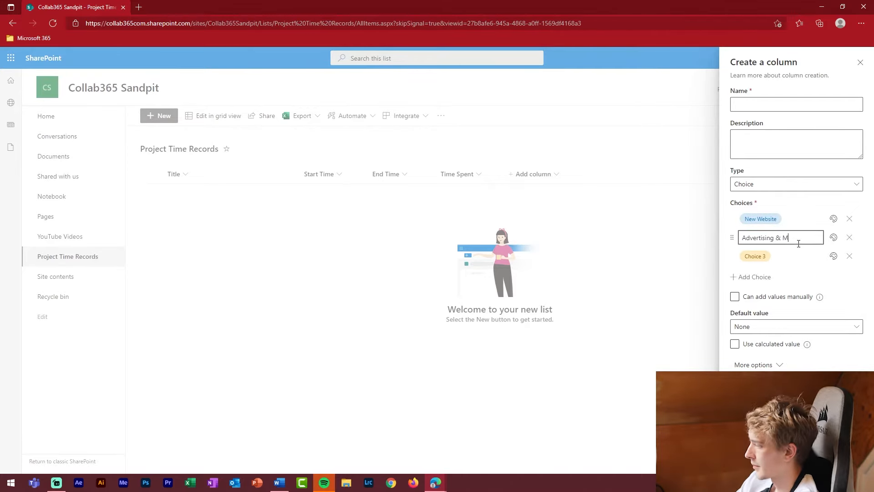
pyautogui.write('arketing')
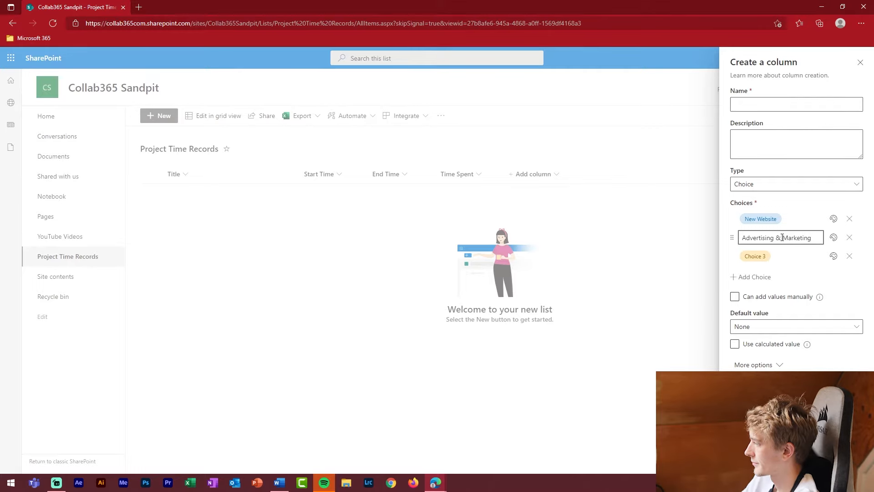
# Step: Set the third choice to Create New YouTube Videos, name the choice column Project and save it
pyautogui.click(776, 256)
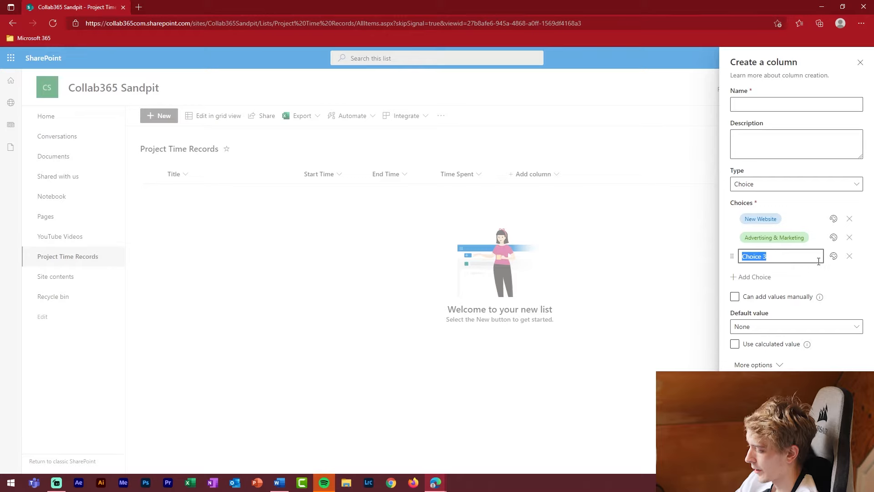
pyautogui.write('Create N')
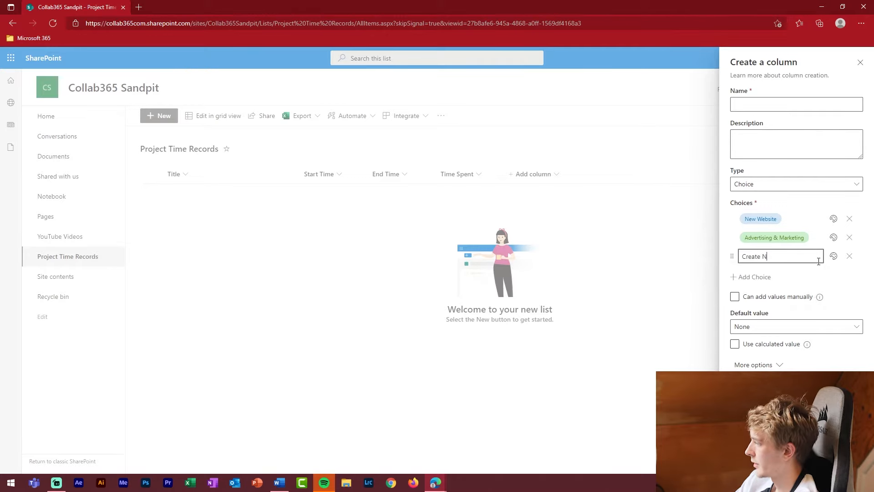
pyautogui.write('ew YouTube ')
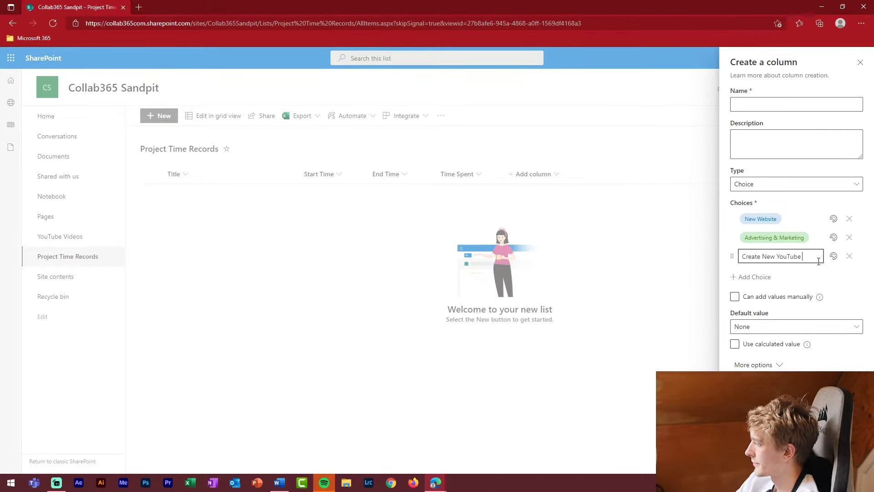
pyautogui.write('Videos')
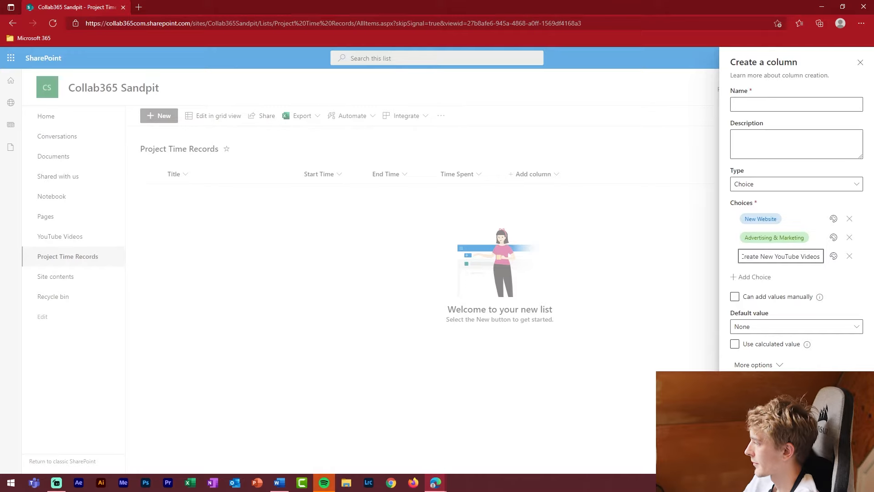
pyautogui.press('Return')
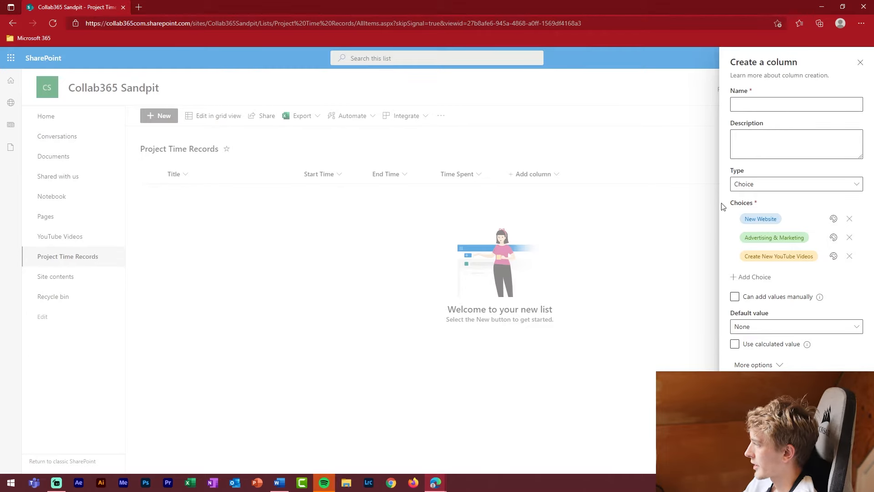
pyautogui.click(776, 104)
pyautogui.write('Project')
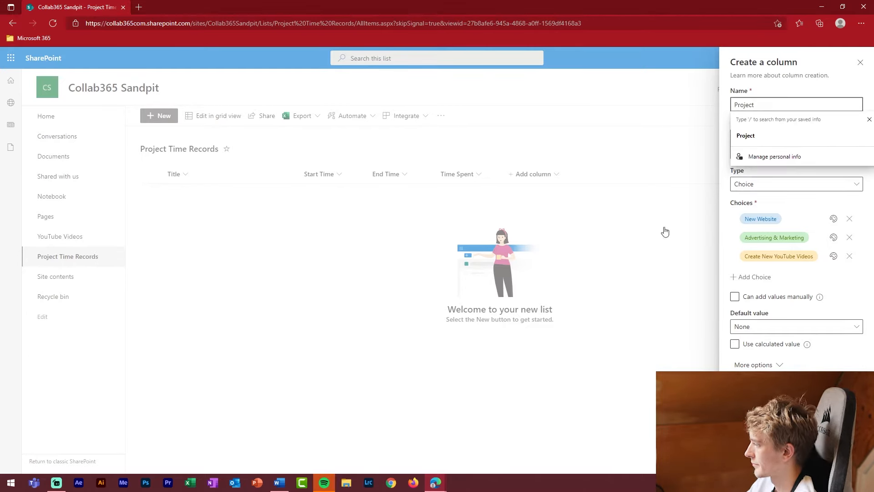
pyautogui.click(748, 459)
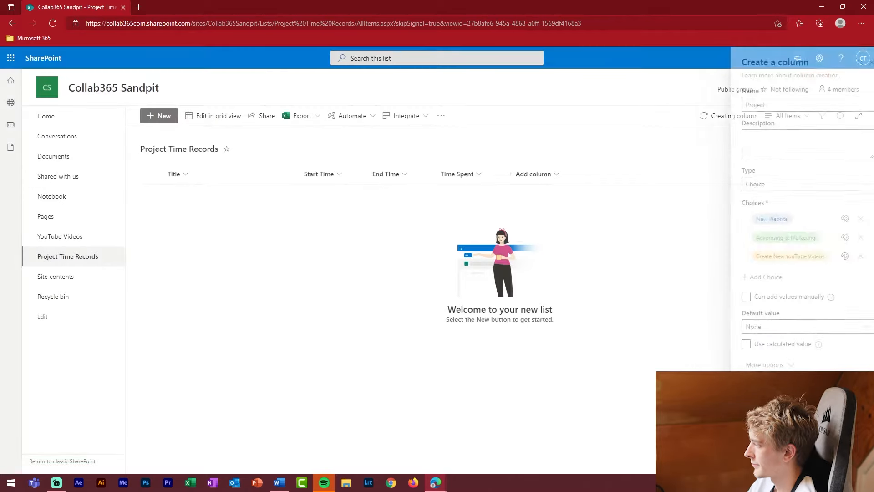
# Step: Add a Yes/No column named Active Session with a default value of No to the Project Time Records list
pyautogui.click(601, 180)
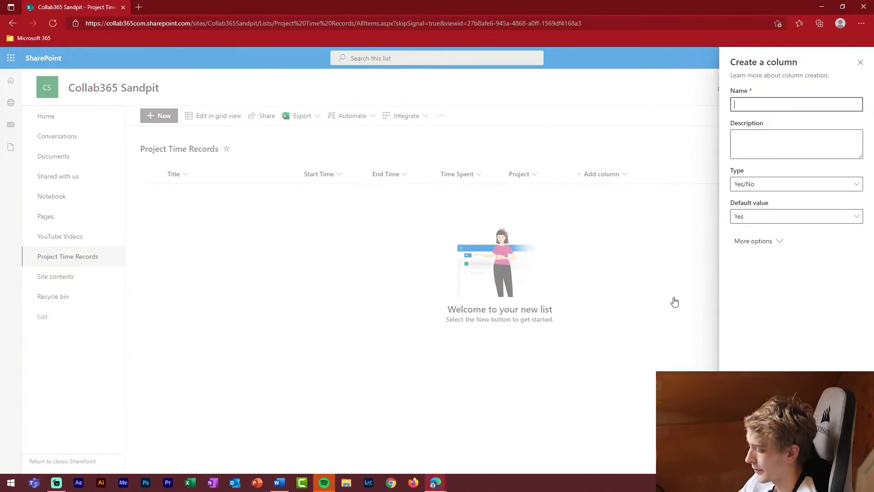
pyautogui.write('Activ')
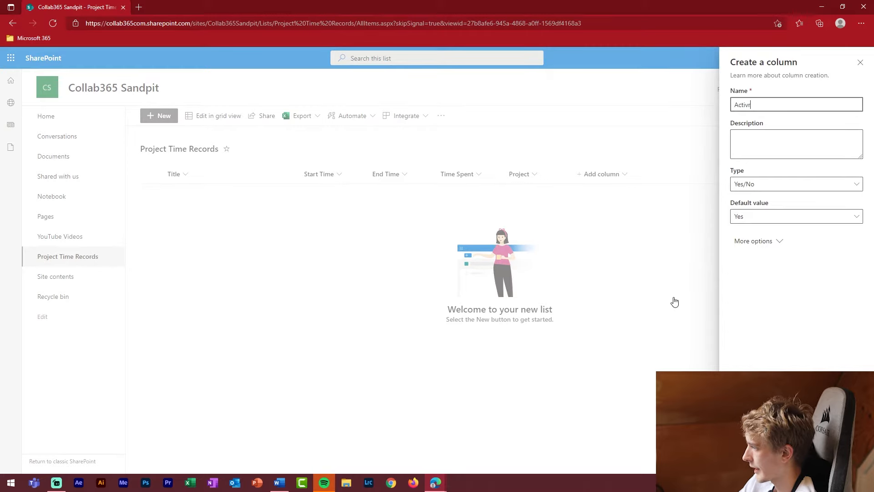
pyautogui.write('e Session')
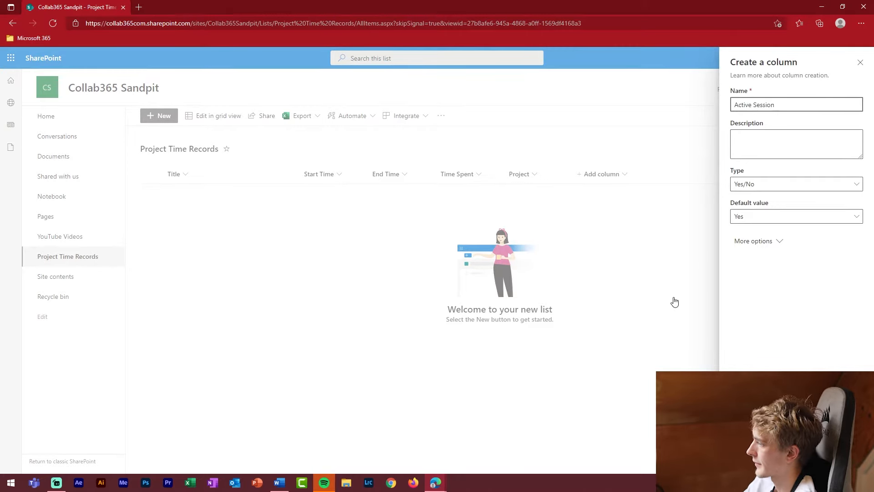
pyautogui.click(771, 218)
pyautogui.click(750, 251)
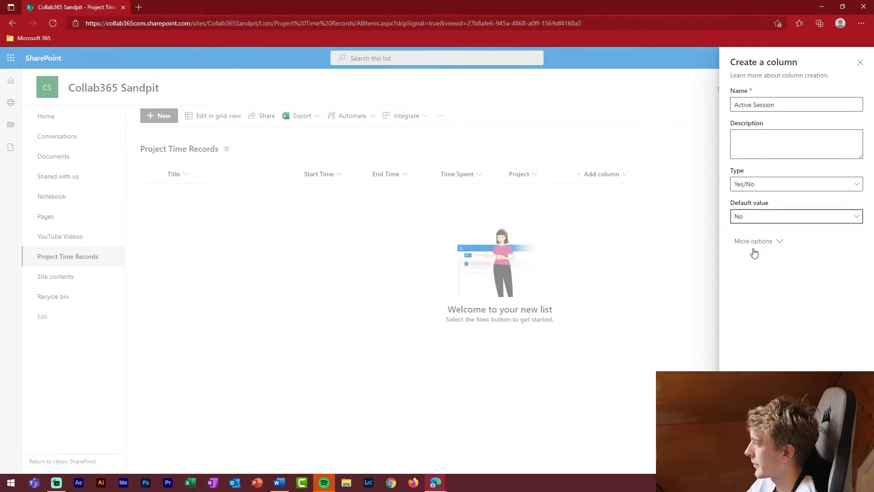
pyautogui.click(747, 459)
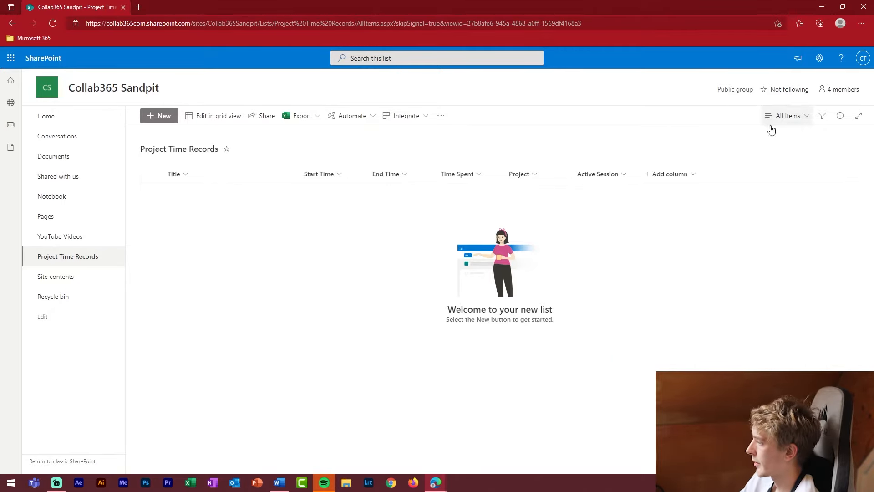
# Step: Show the ID column in the list view and move it to the front, ahead of Title
pyautogui.click(684, 174)
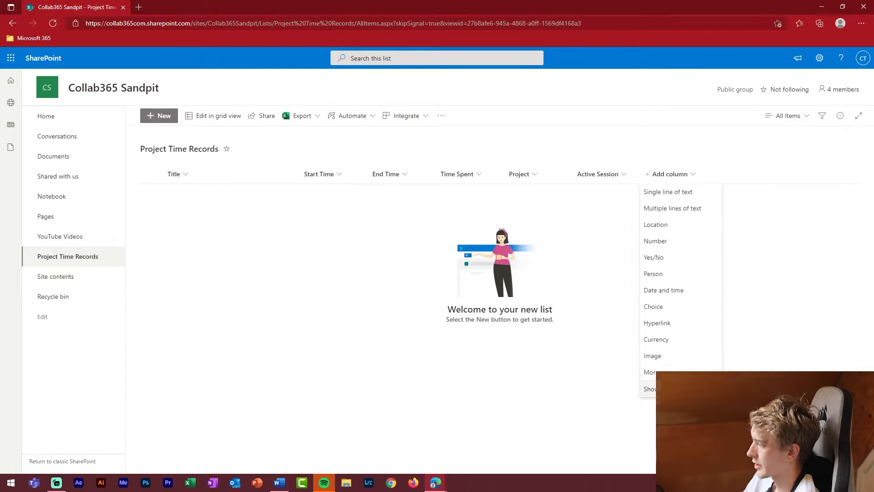
pyautogui.click(651, 389)
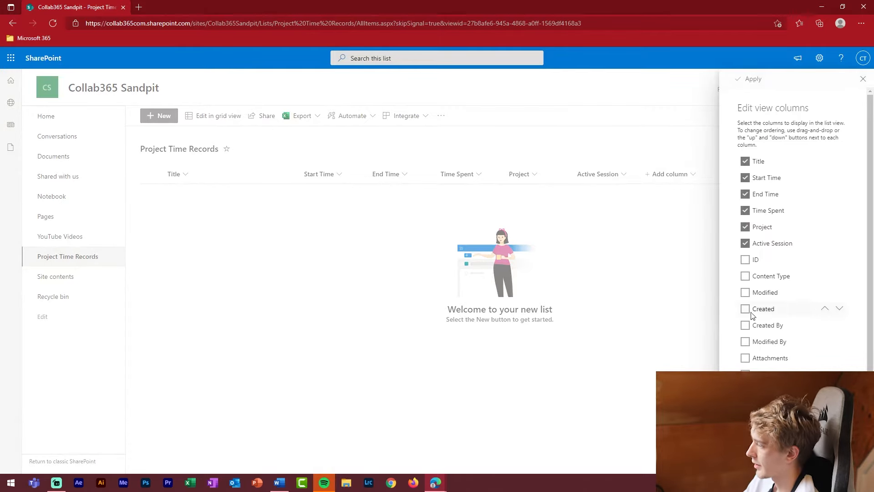
pyautogui.click(746, 260)
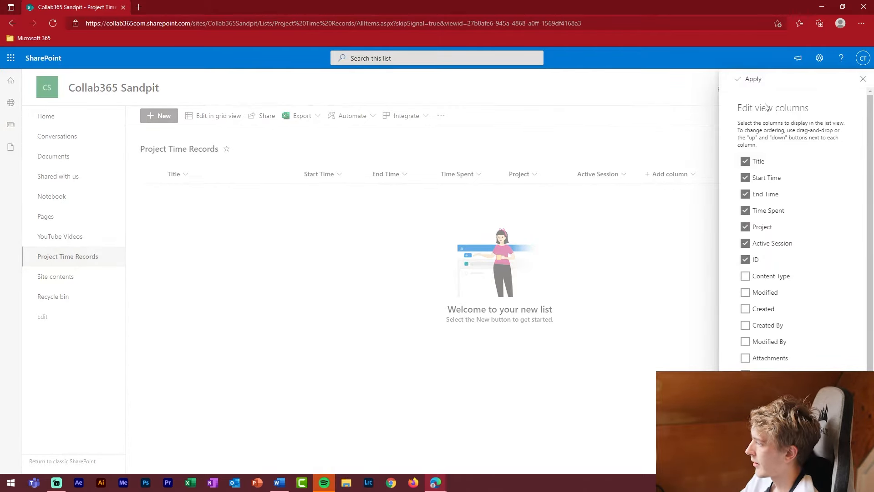
pyautogui.click(747, 81)
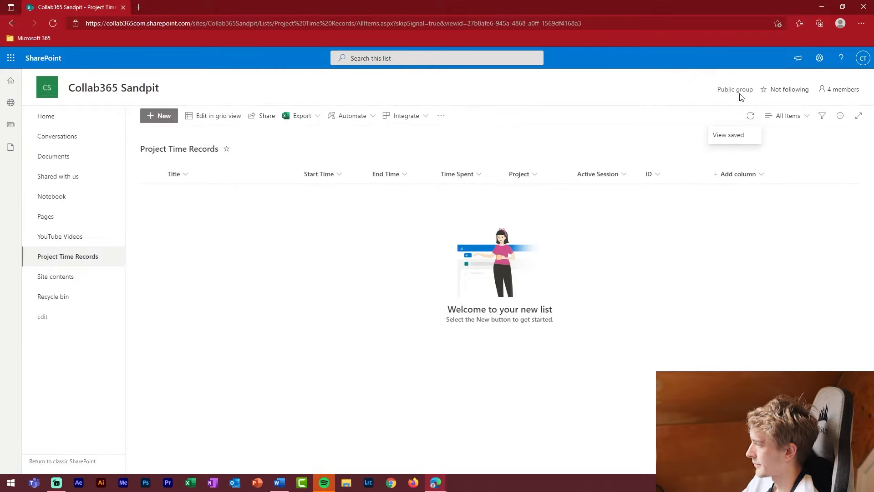
pyautogui.moveTo(658, 178); pyautogui.dragTo(180, 175)
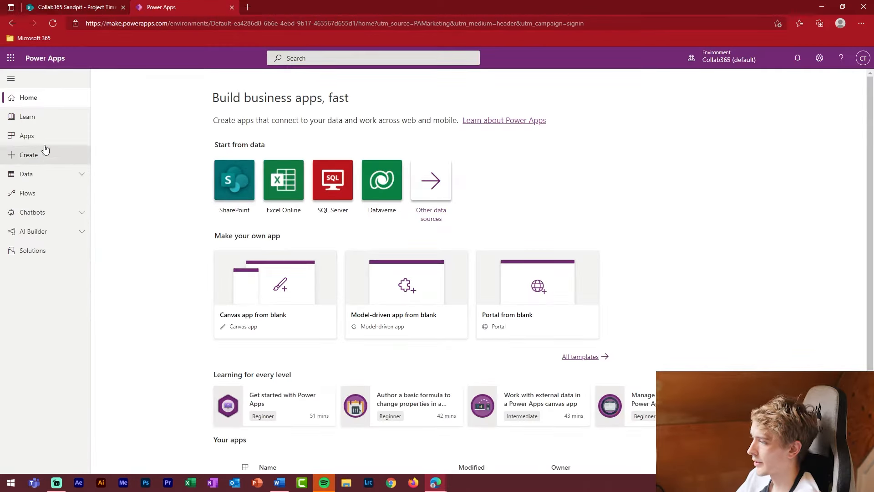
# Step: In Power Apps, create a blank canvas app named TimeSheet in phone format
pyautogui.click(41, 155)
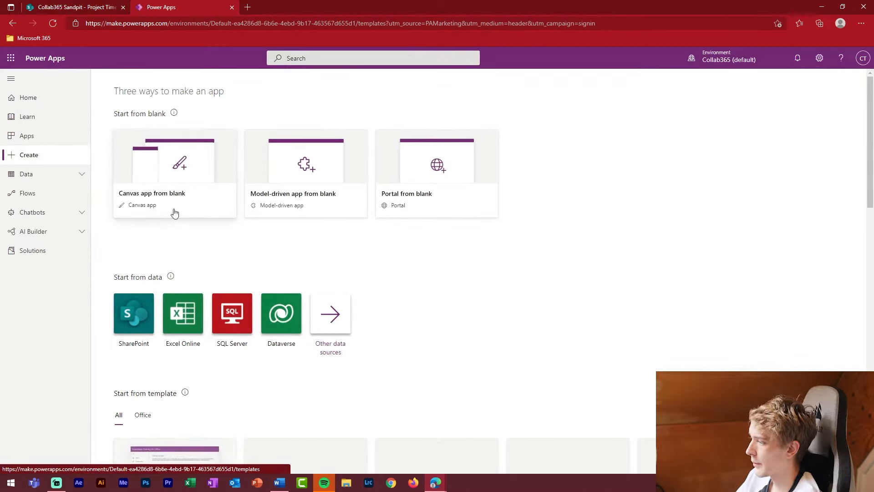
pyautogui.click(169, 198)
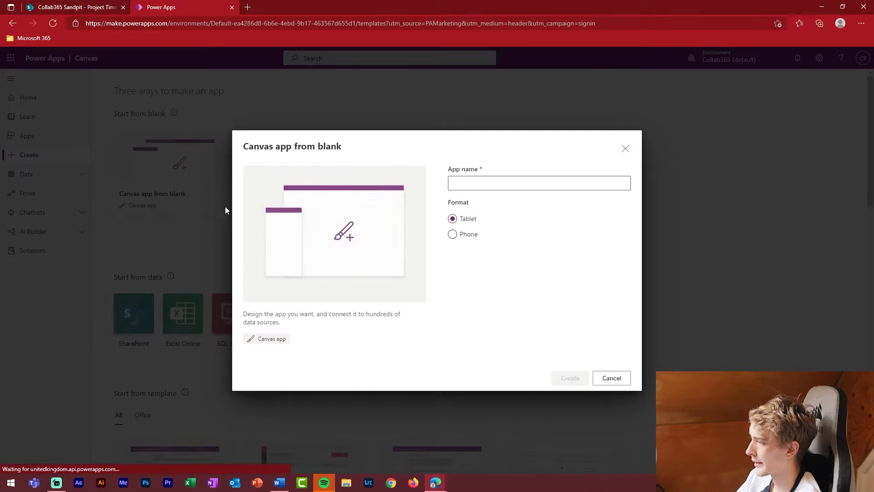
pyautogui.click(467, 237)
pyautogui.click(481, 182)
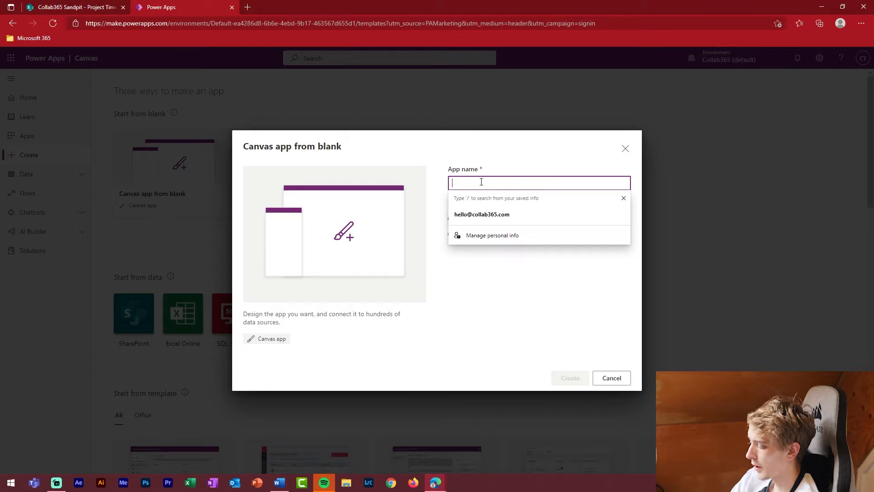
pyautogui.write('TimeSheet')
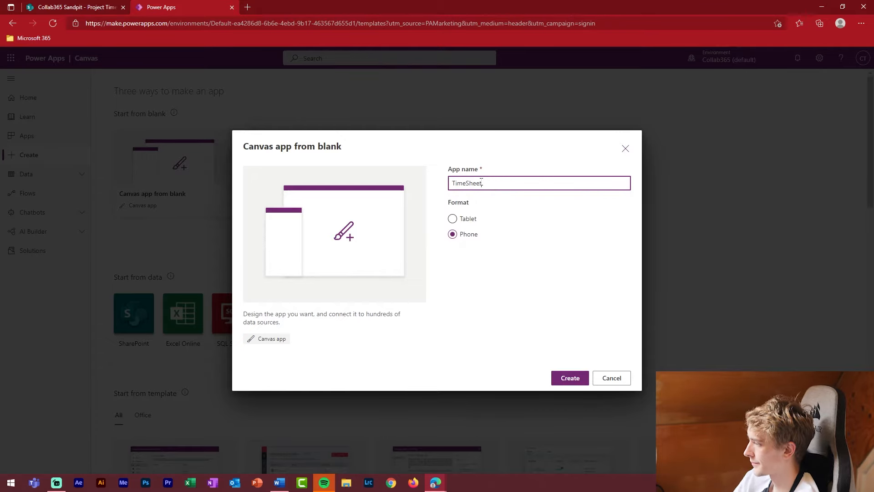
pyautogui.click(571, 380)
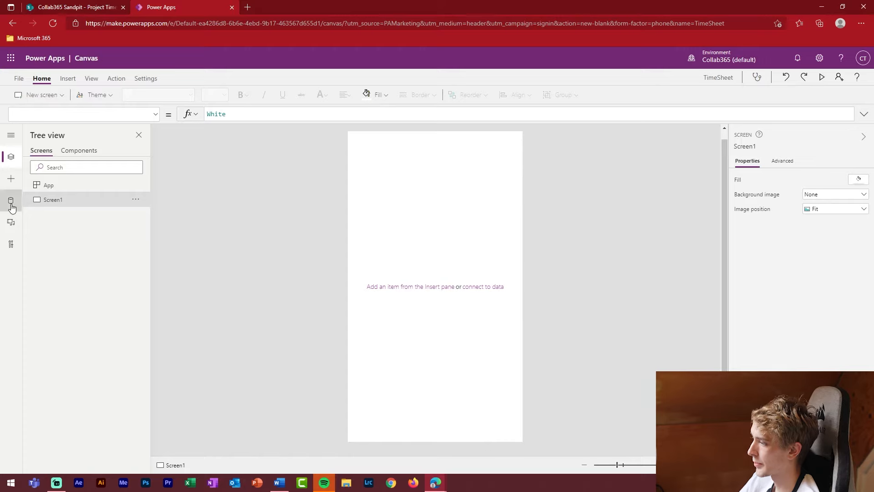
# Step: Connect the app to the Project Time Records list on the Collab365 Sandpit SharePoint site as a data source
pyautogui.click(11, 200)
pyautogui.click(86, 241)
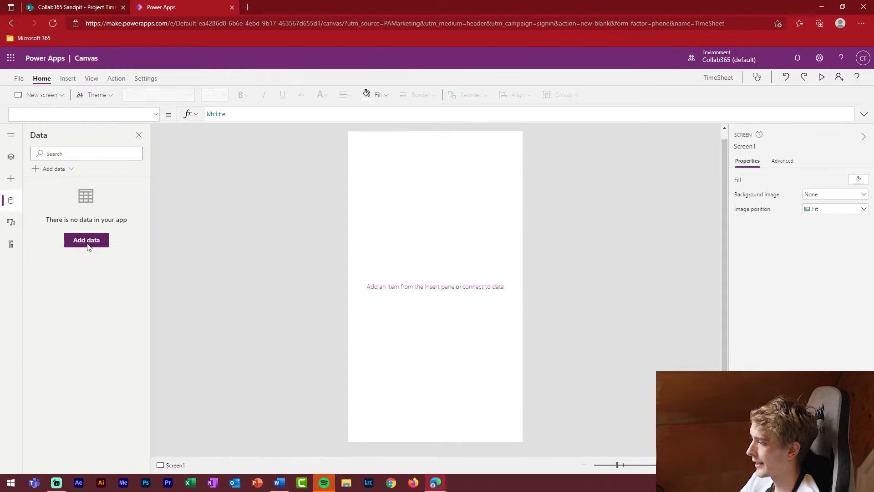
pyautogui.click(154, 272)
pyautogui.write('Sh')
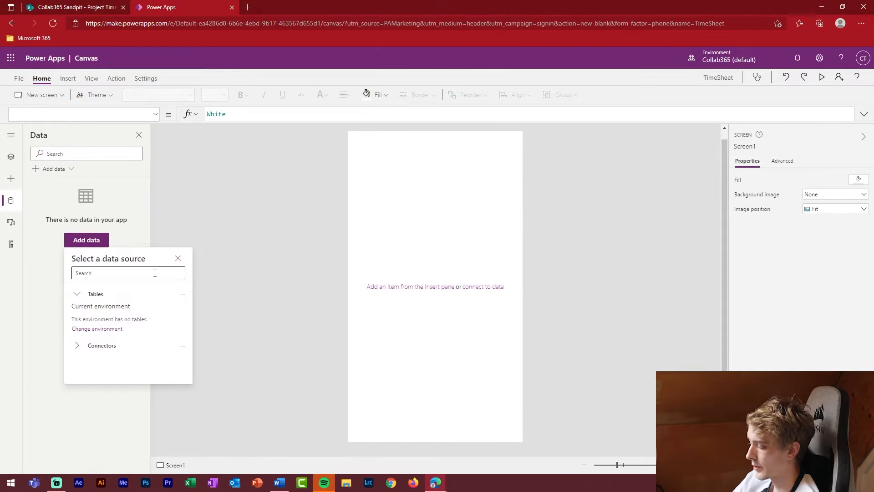
pyautogui.write('arePoint')
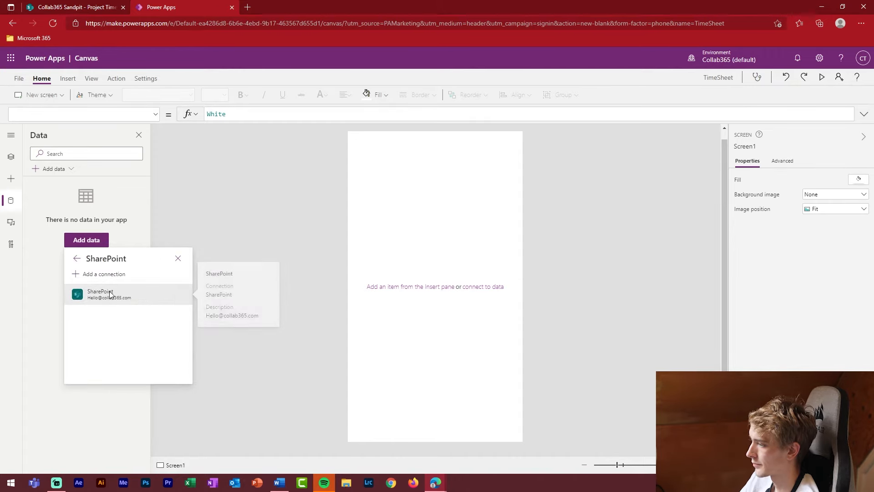
pyautogui.click(111, 296)
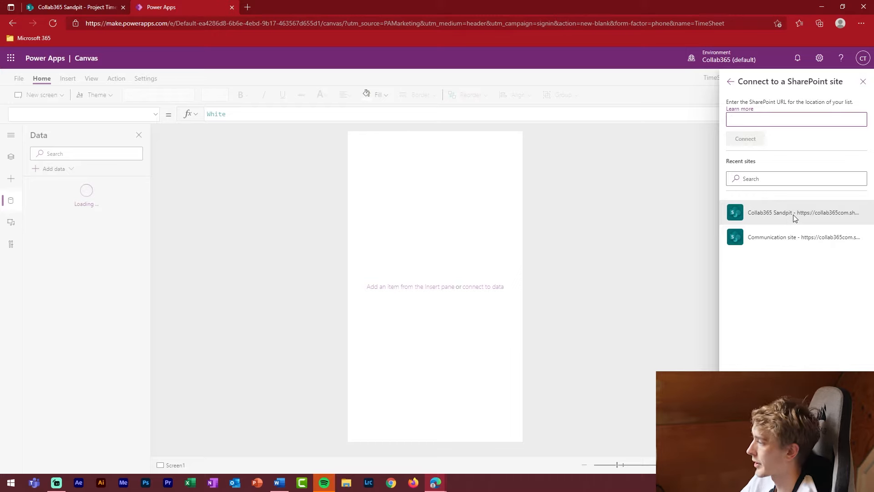
pyautogui.click(793, 217)
pyautogui.click(733, 144)
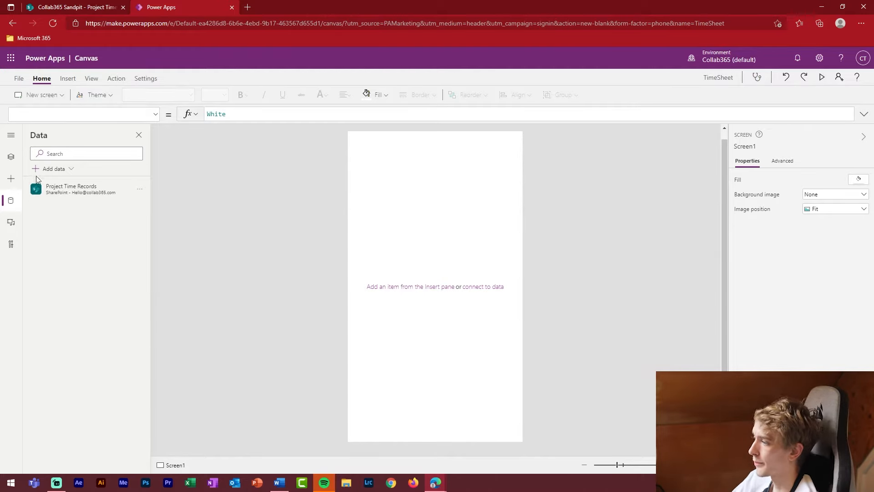
# Step: Insert a button about 574 by 290 in size and place it just above the middle of the phone screen
pyautogui.click(12, 181)
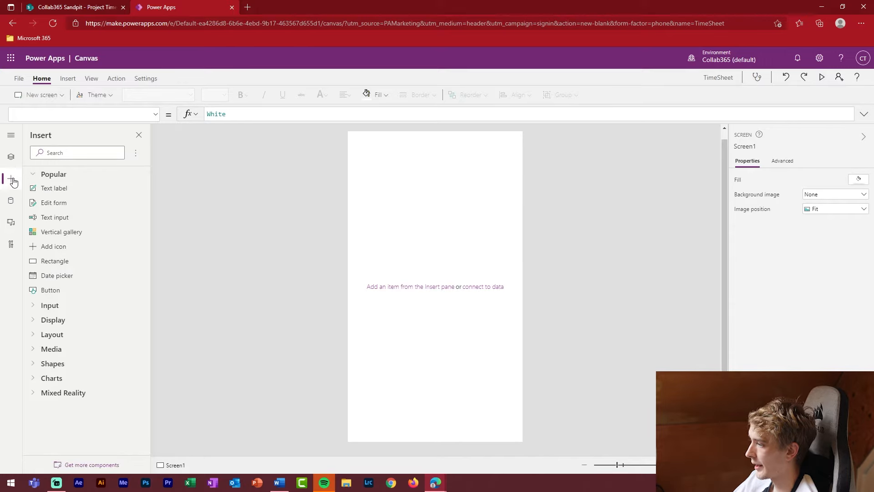
pyautogui.click(74, 292)
pyautogui.moveTo(407, 146); pyautogui.dragTo(519, 242)
pyautogui.moveTo(451, 252); pyautogui.dragTo(457, 310)
pyautogui.moveTo(468, 271); pyautogui.dragTo(514, 254)
pyautogui.moveTo(438, 260); pyautogui.dragTo(433, 260)
pyautogui.moveTo(508, 254); pyautogui.dragTo(515, 254)
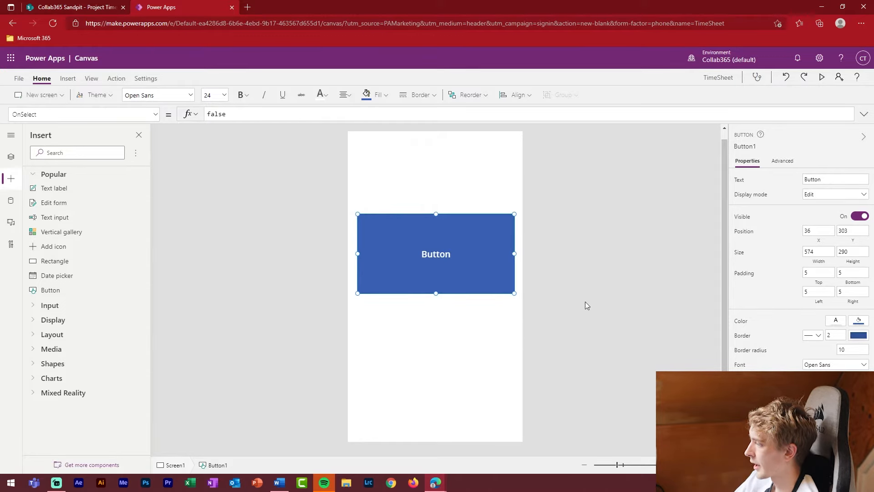
pyautogui.click(583, 282)
# Step: Duplicate the large button and place the copy directly below it, aligned at X 36 and about Y 626
pyautogui.click(436, 239)
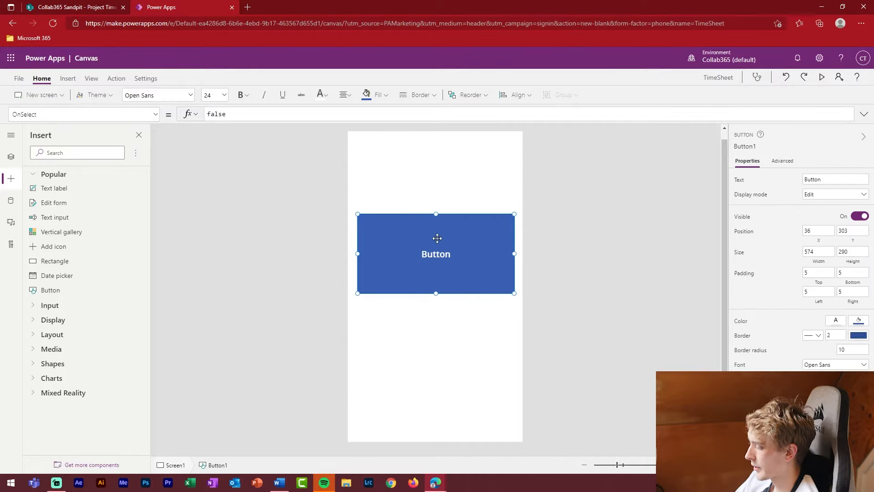
pyautogui.hotkey('ctrl', 'c')
pyautogui.hotkey('ctrl', 'v')
pyautogui.moveTo(465, 268); pyautogui.dragTo(451, 338)
pyautogui.moveTo(450, 336); pyautogui.dragTo(450, 338)
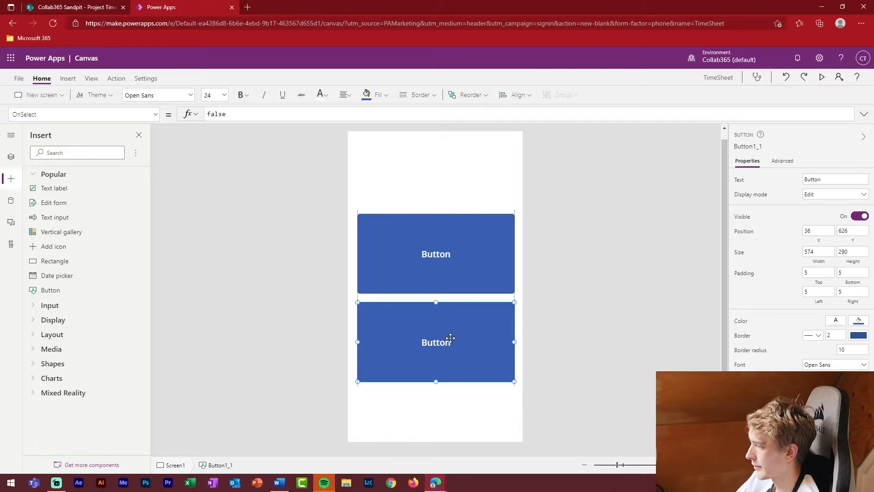
pyautogui.click(624, 343)
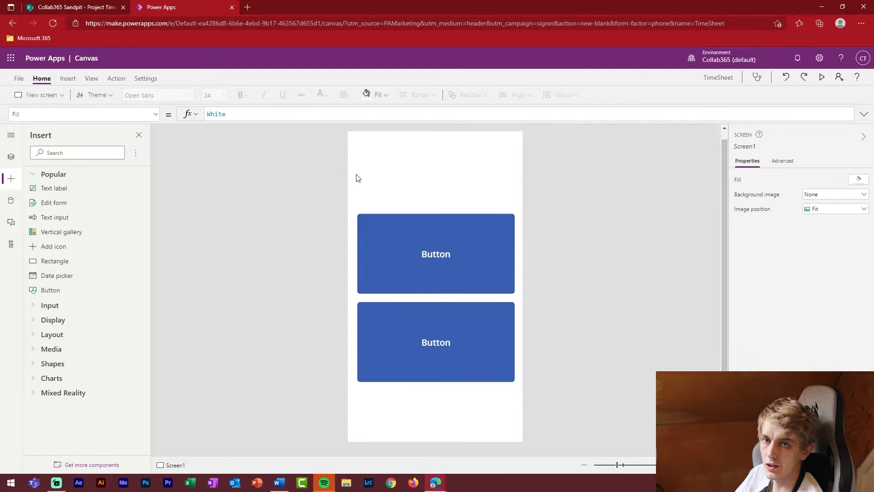
# Step: Insert an edit form on the screen and set its data source to Project Time Records
pyautogui.click(68, 78)
pyautogui.click(358, 95)
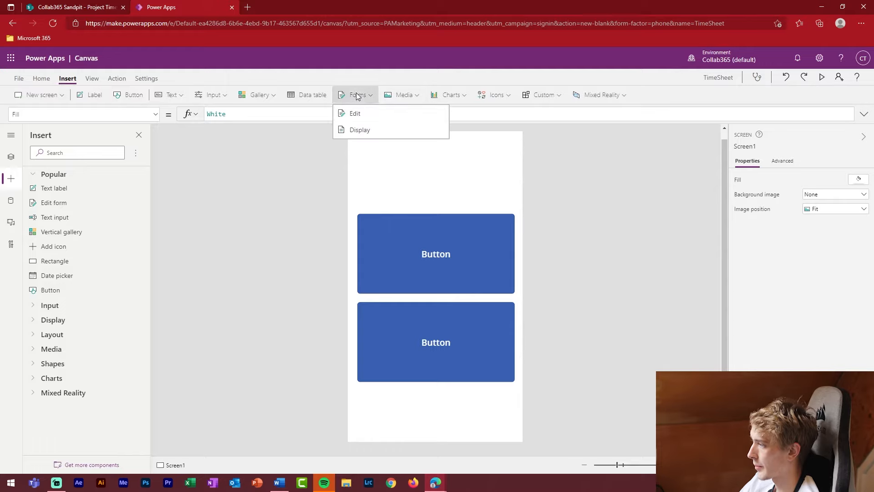
pyautogui.click(370, 119)
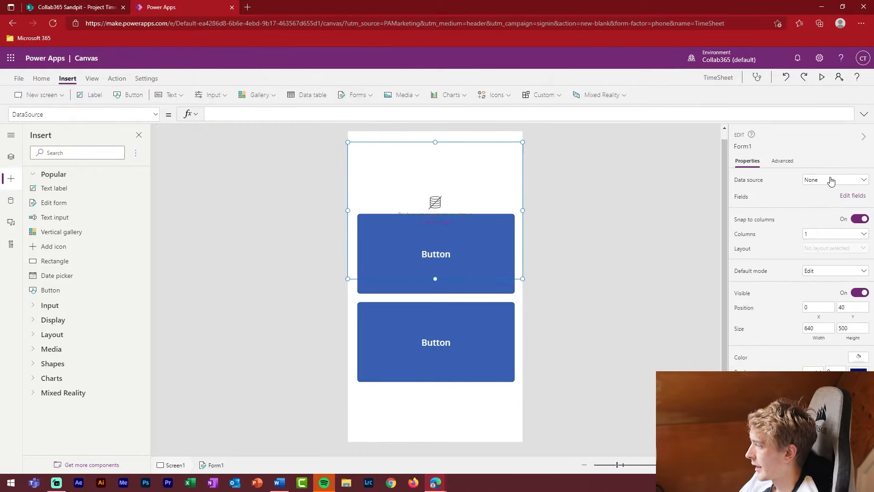
pyautogui.click(825, 182)
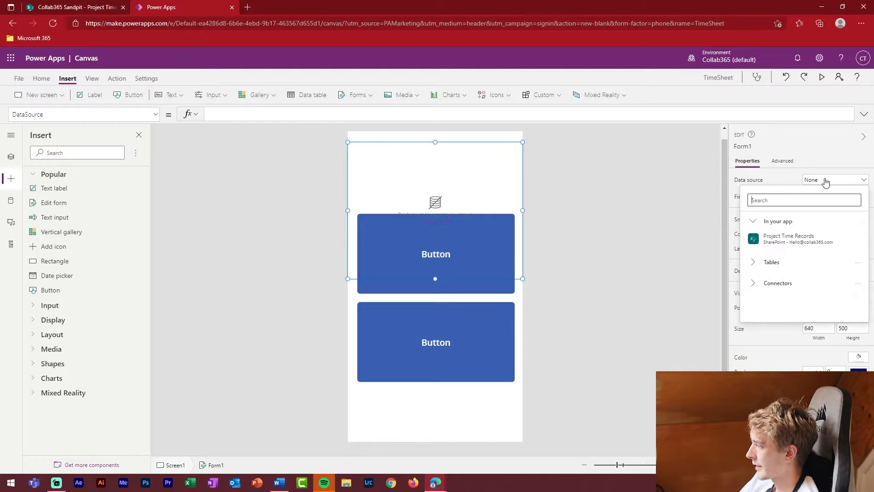
pyautogui.click(801, 246)
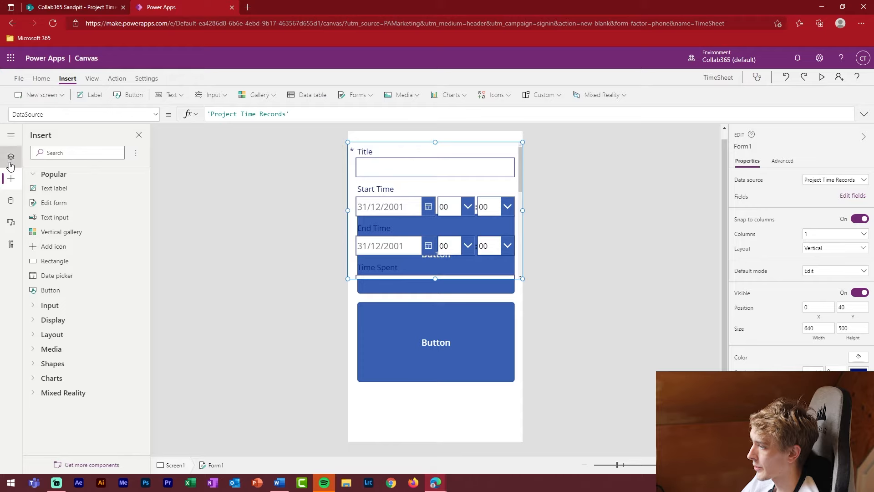
# Step: Delete the Title, Start Time, End Time, Time Spent, Active Session and Attachments cards from the form, keeping only the Project card
pyautogui.click(11, 156)
pyautogui.click(36, 214)
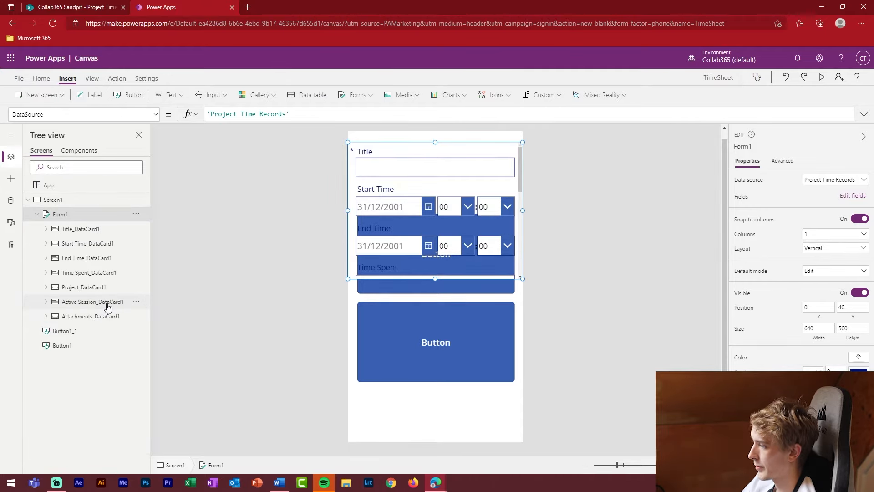
pyautogui.click(86, 236)
pyautogui.press('Delete')
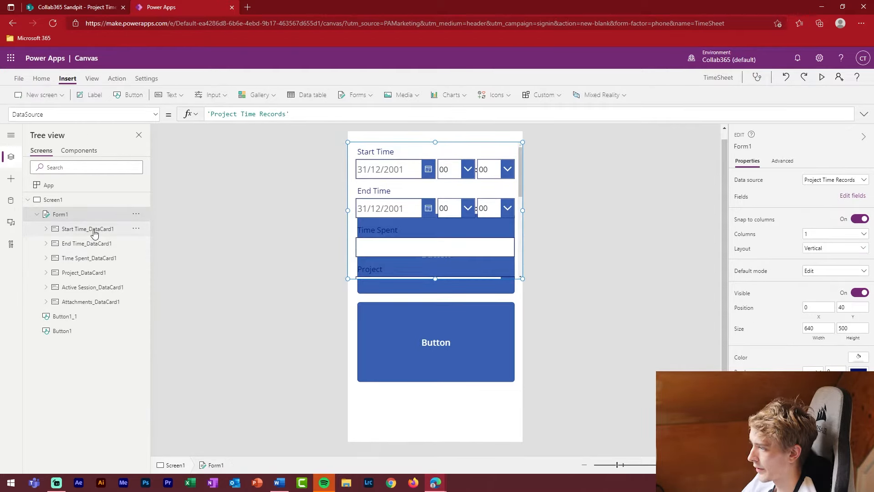
pyautogui.click(90, 234)
pyautogui.press('Delete')
pyautogui.click(83, 236)
pyautogui.press('Delete')
pyautogui.click(79, 233)
pyautogui.press('Delete')
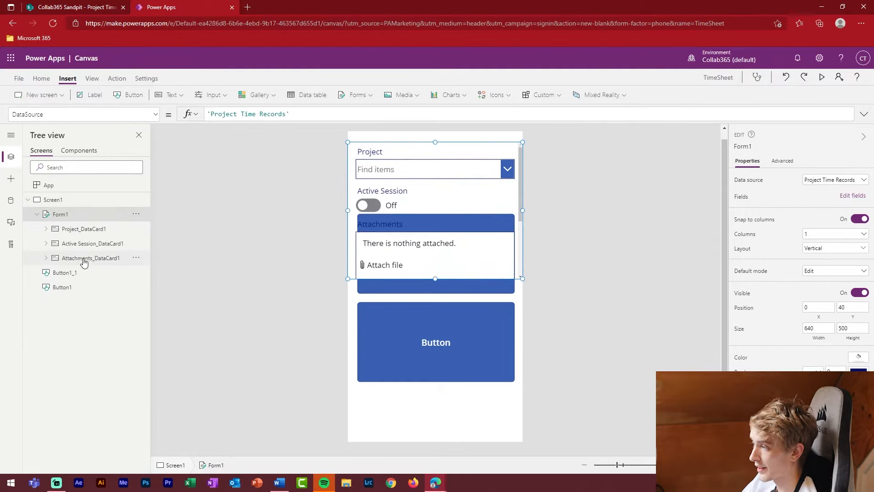
pyautogui.click(88, 250)
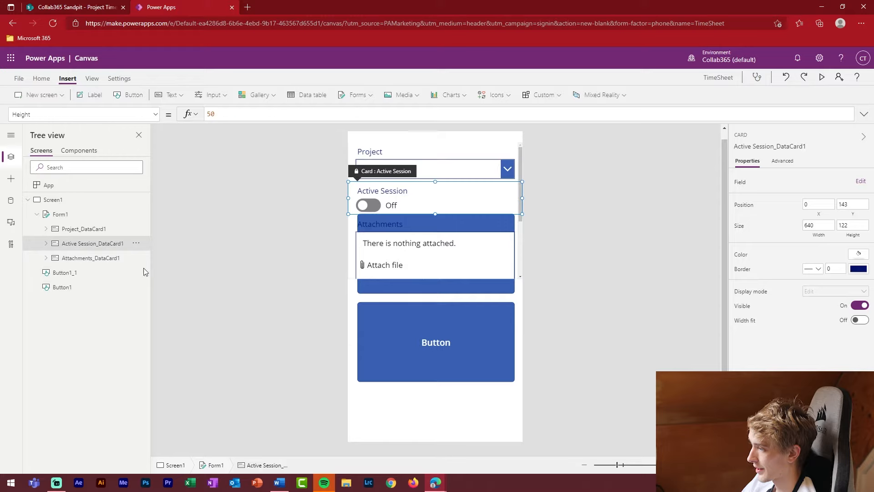
pyautogui.press('Delete')
pyautogui.click(86, 245)
pyautogui.press('Delete')
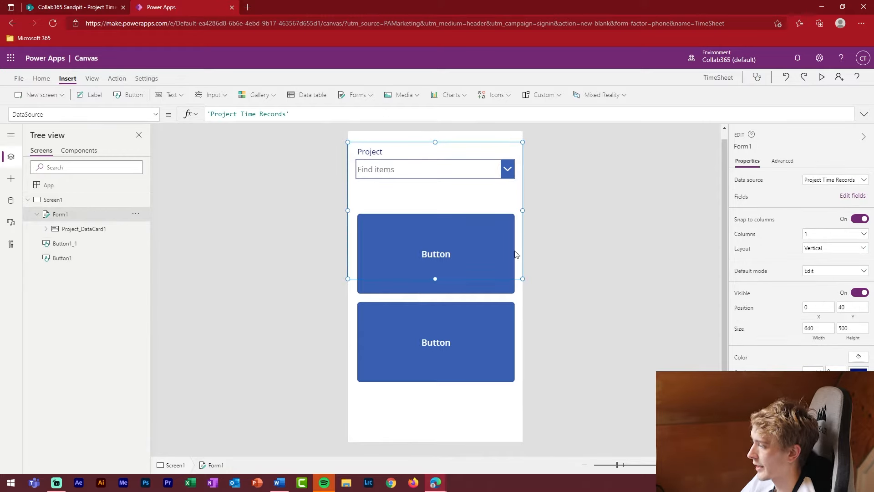
# Step: Shrink the form to about 176 high and position it directly above the upper button, at about Y 115
pyautogui.moveTo(435, 279); pyautogui.dragTo(409, 215)
pyautogui.click(578, 208)
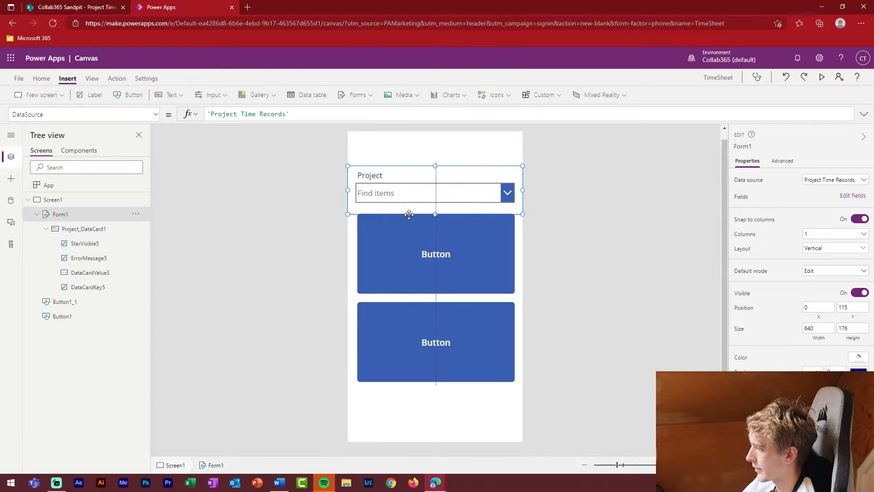
# Step: Insert a text label above the Project form and set its text to TimeSheet Tracking
pyautogui.click(584, 264)
pyautogui.click(91, 94)
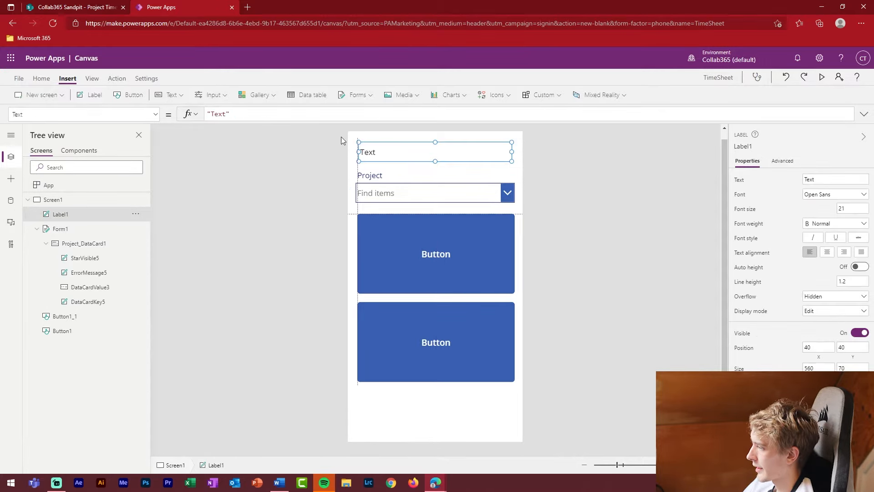
pyautogui.doubleClick(390, 152)
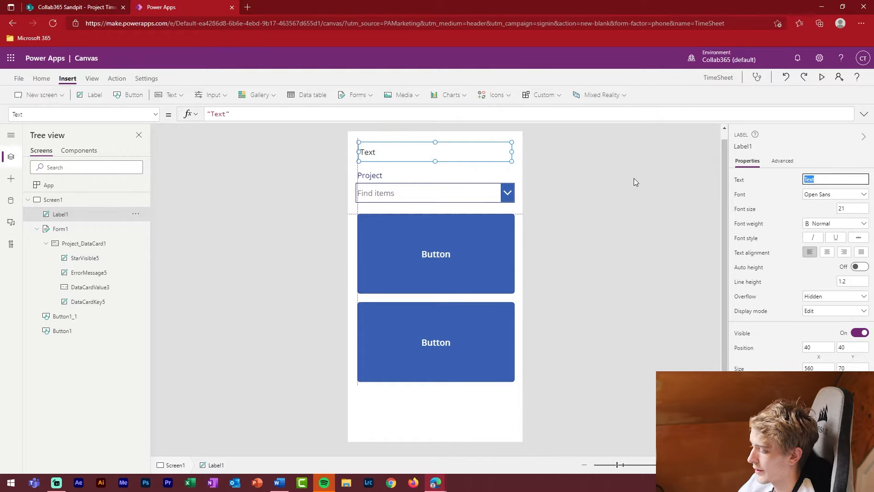
pyautogui.write('Tim')
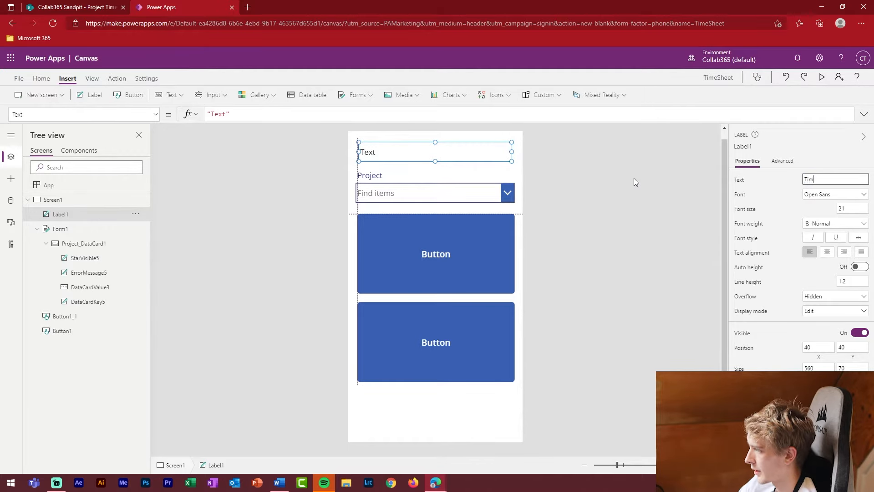
pyautogui.write('eSheet')
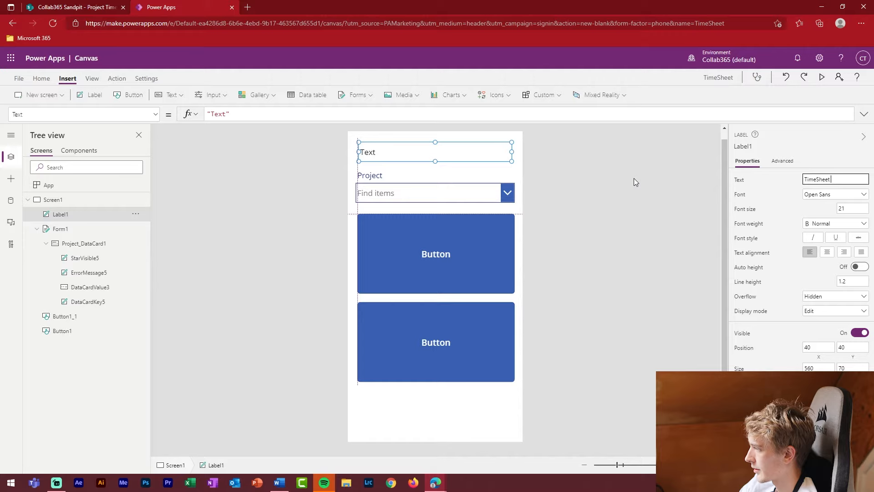
pyautogui.write(' Tracking')
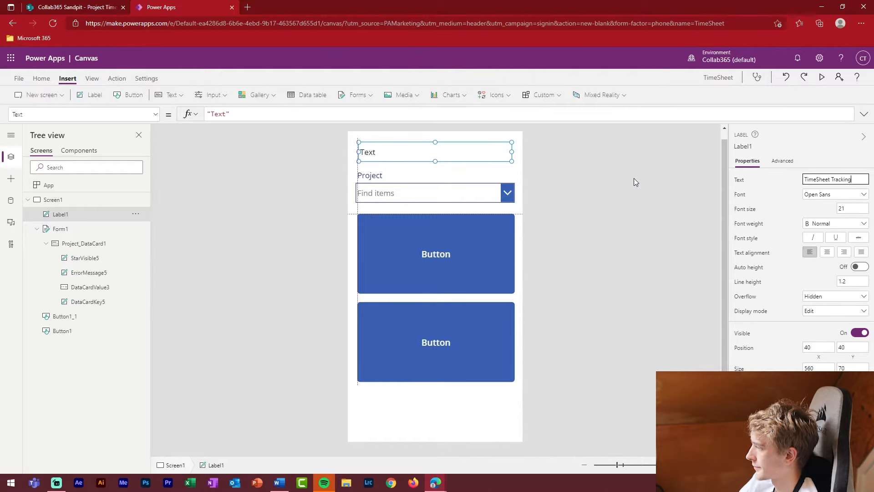
# Step: Format the TimeSheet Tracking label as centred, bold text with font size 25
pyautogui.click(826, 252)
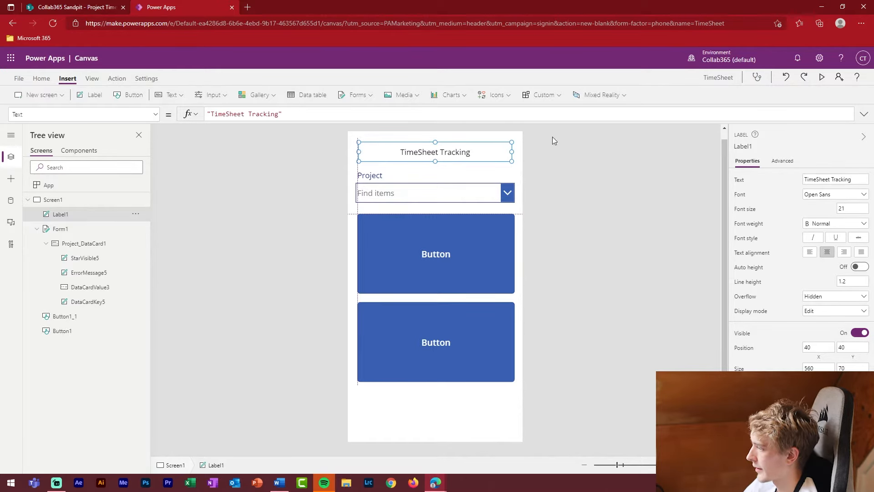
pyautogui.click(835, 224)
pyautogui.click(826, 237)
pyautogui.click(852, 209)
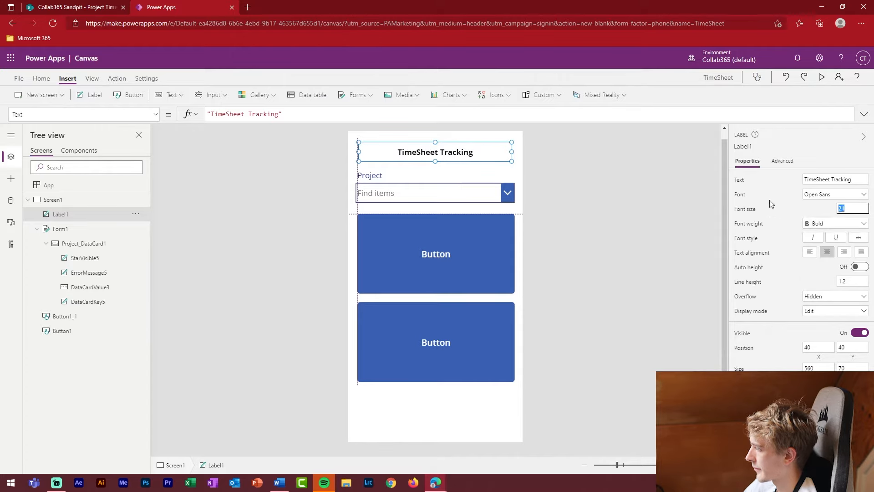
pyautogui.write('25')
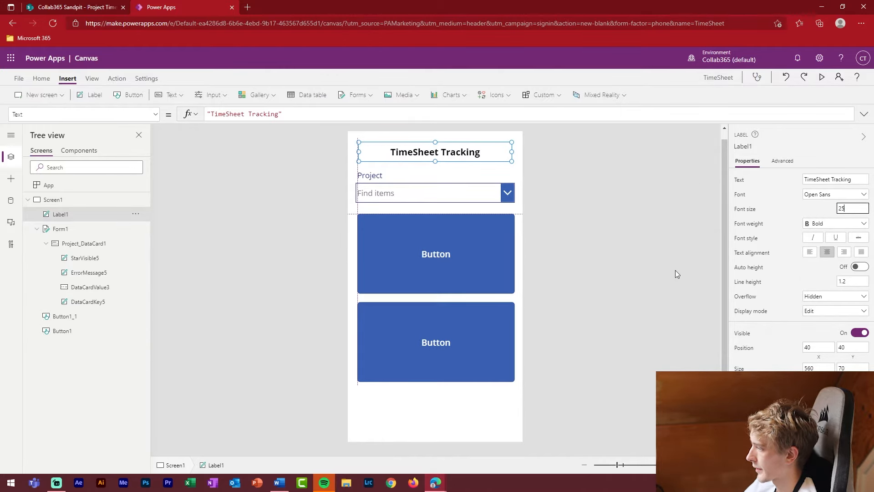
pyautogui.click(623, 254)
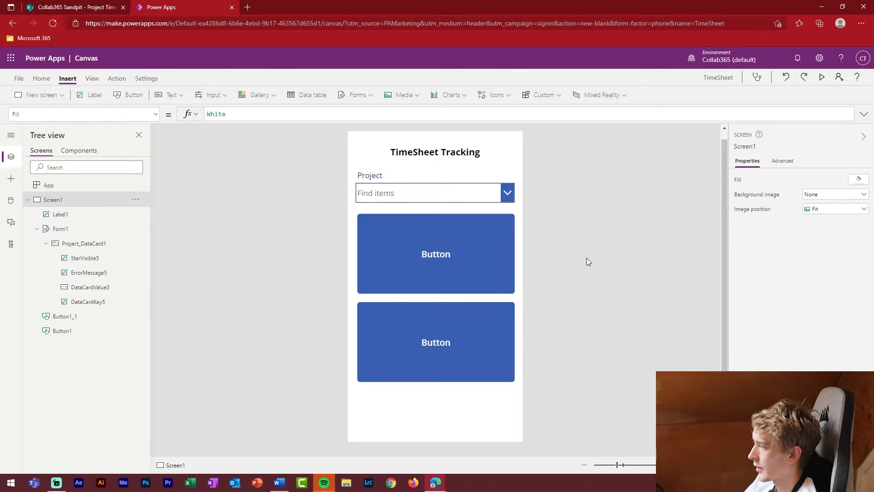
# Step: Set the upper button's text to START and the lower button's text to END
pyautogui.doubleClick(433, 283)
pyautogui.doubleClick(830, 179)
pyautogui.write('START')
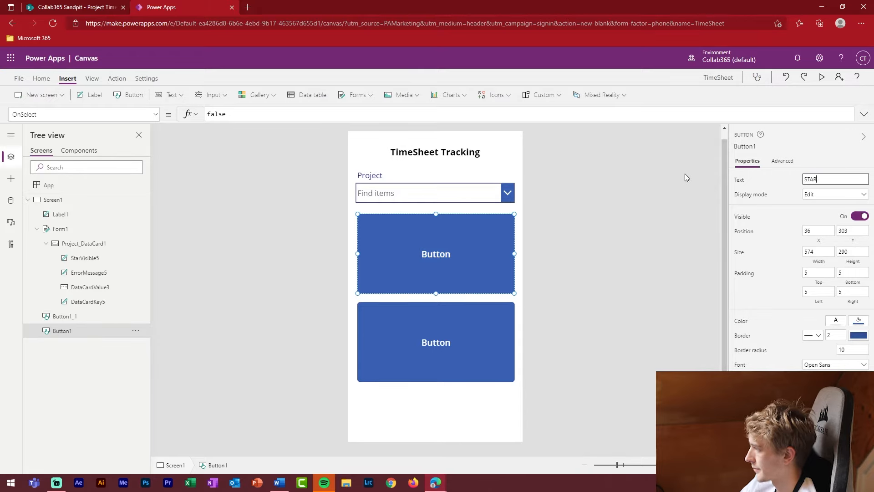
pyautogui.click(478, 334)
pyautogui.moveTo(824, 179); pyautogui.dragTo(670, 193)
pyautogui.write('END')
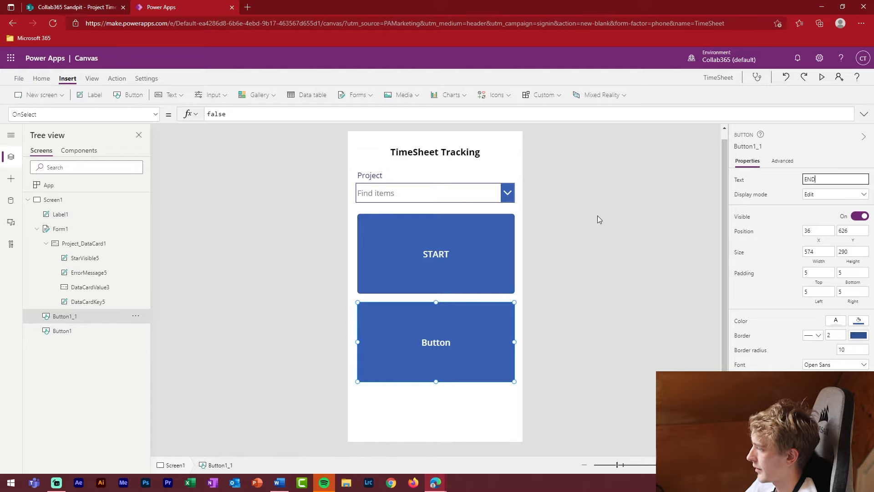
pyautogui.click(601, 228)
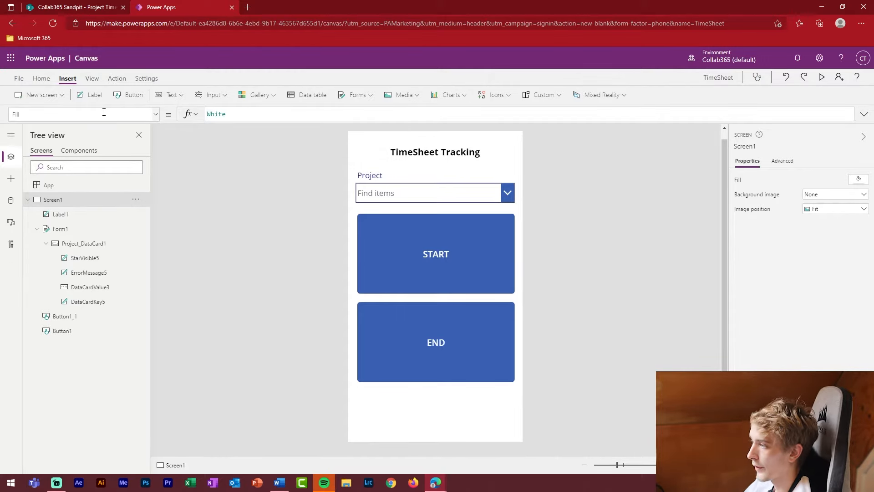
# Step: Insert another label below the END button at about X 50, Y 991, and centre its text
pyautogui.click(94, 95)
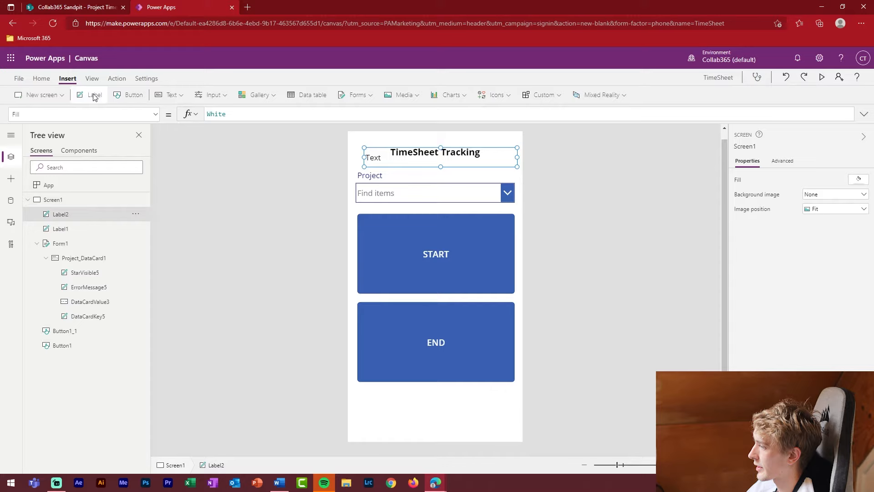
pyautogui.moveTo(371, 157); pyautogui.dragTo(374, 411)
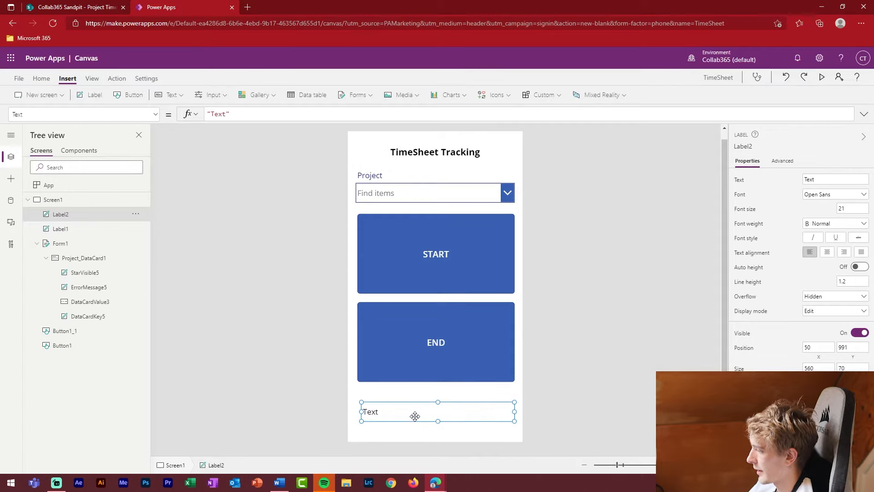
pyautogui.click(827, 252)
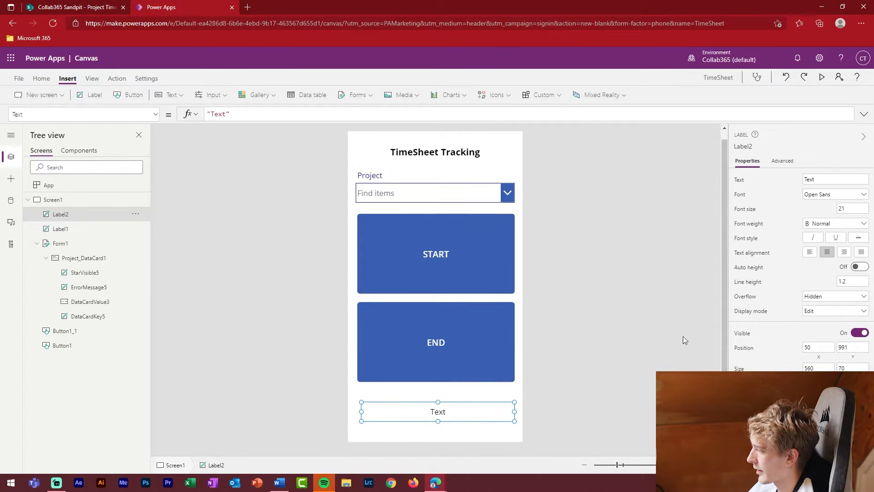
pyautogui.click(607, 340)
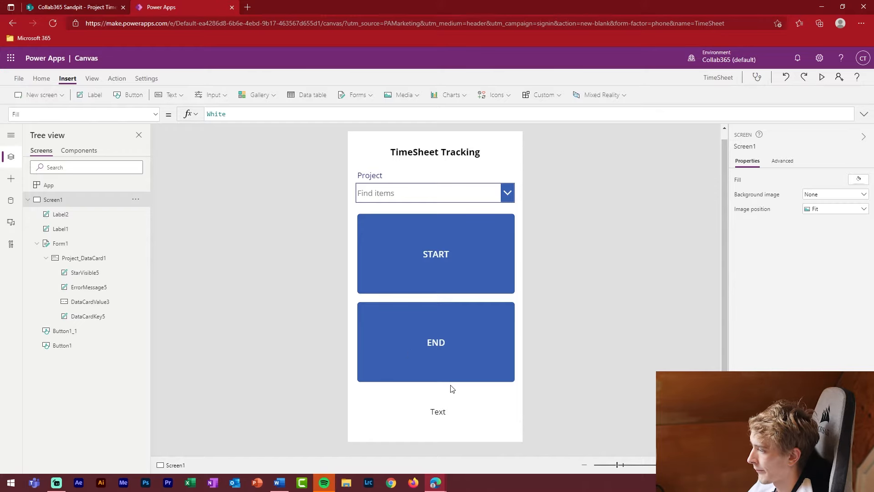
# Step: Duplicate the bottom label, place the copy just above it at about Y 932, and set its text to Current Time:
pyautogui.click(445, 415)
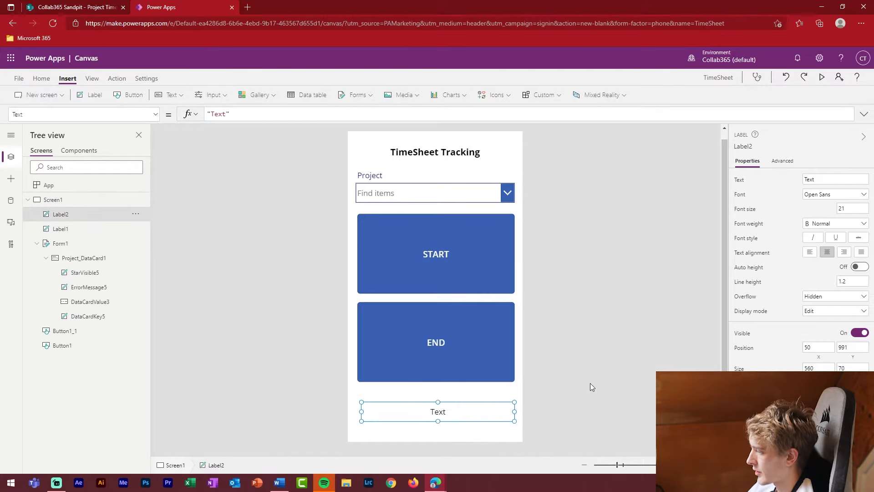
pyautogui.hotkey('ctrl', 'c')
pyautogui.hotkey('ctrl', 'v')
pyautogui.moveTo(464, 416); pyautogui.dragTo(462, 395)
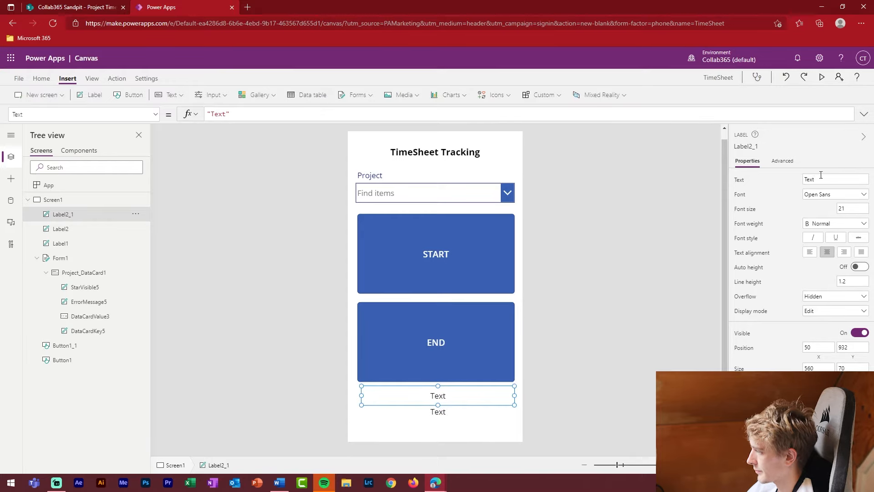
pyautogui.moveTo(820, 178); pyautogui.dragTo(792, 194)
pyautogui.press('BackSpace')
pyautogui.write('Current')
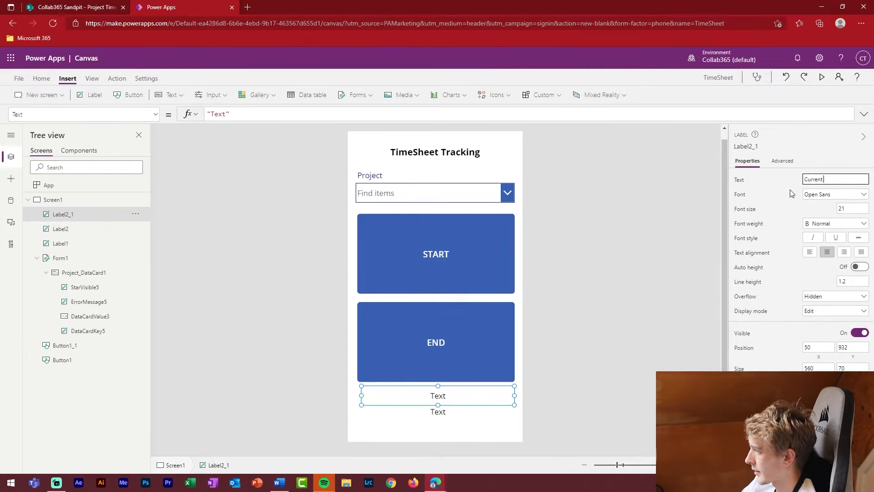
pyautogui.write(' Time:')
pyautogui.click(718, 243)
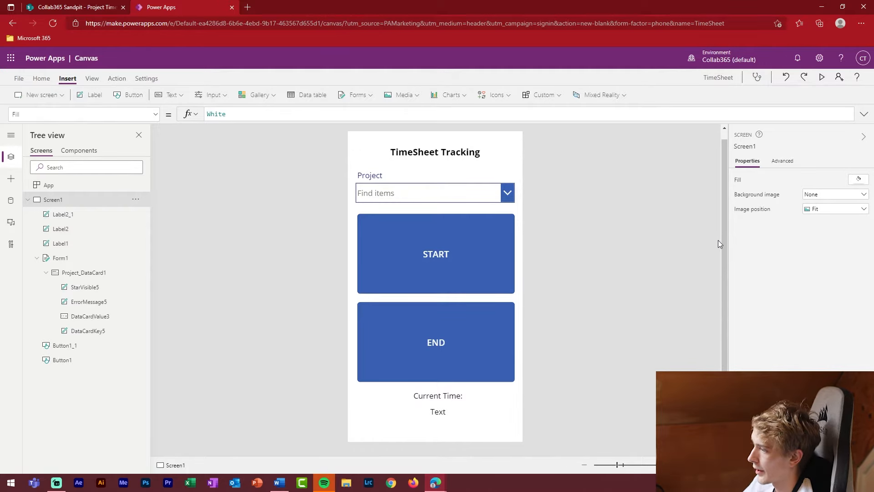
# Step: Fill the START button with the standard light green and the END button with the standard dark red
pyautogui.click(490, 242)
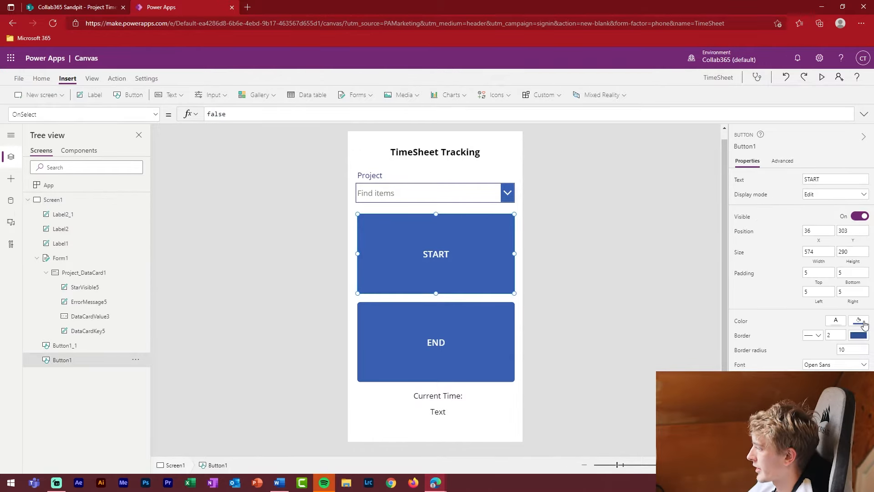
pyautogui.click(858, 320)
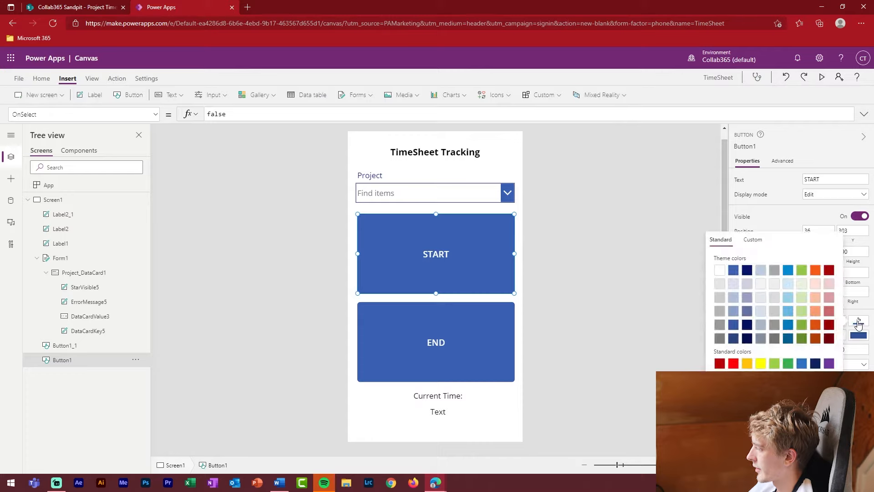
pyautogui.click(775, 364)
pyautogui.click(501, 322)
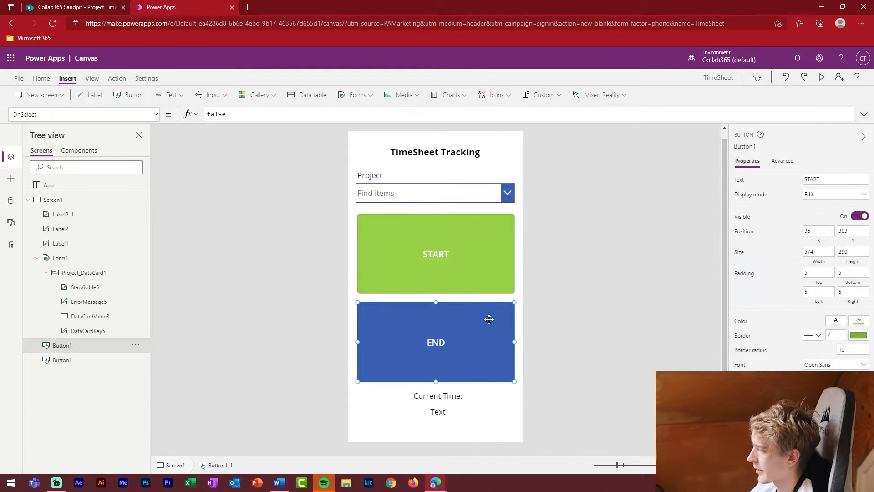
pyautogui.click(865, 322)
pyautogui.click(719, 363)
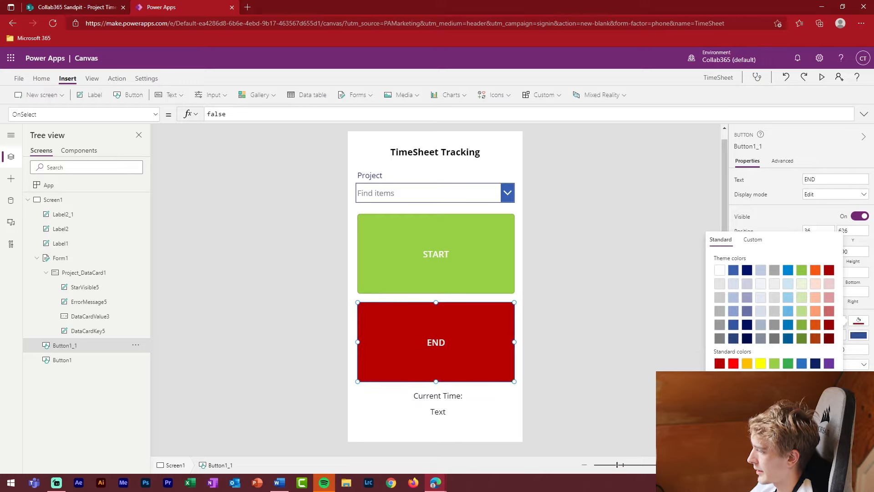
pyautogui.click(620, 287)
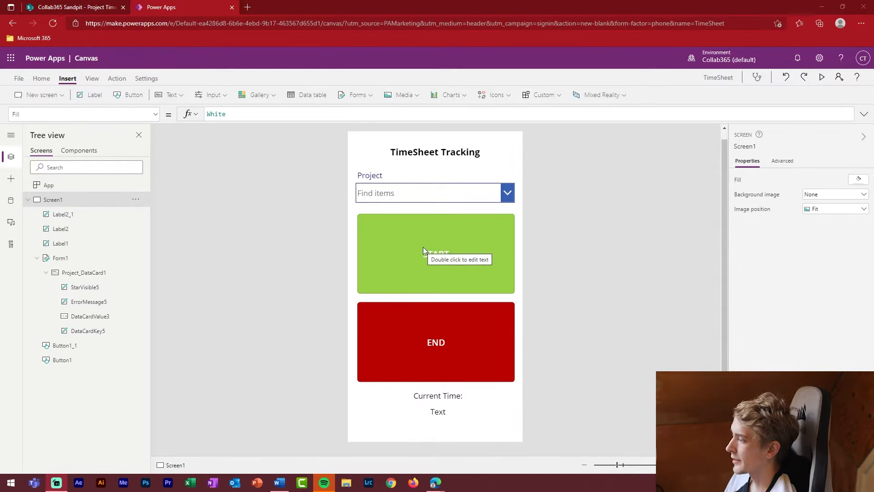
# Step: Replace the START button's OnSelect formula with a Patch function that uses 'Project Time Records' as its source
pyautogui.click(411, 243)
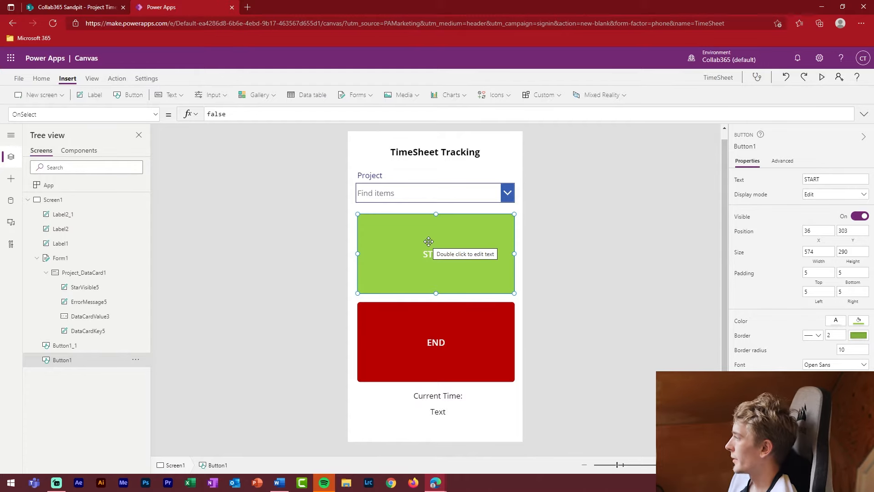
pyautogui.moveTo(233, 115); pyautogui.dragTo(178, 117)
pyautogui.write('Patch')
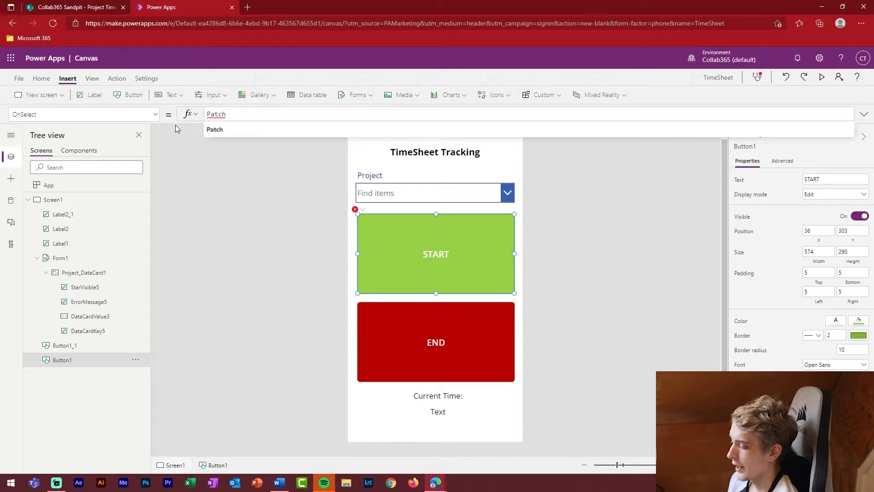
pyautogui.press('Down')
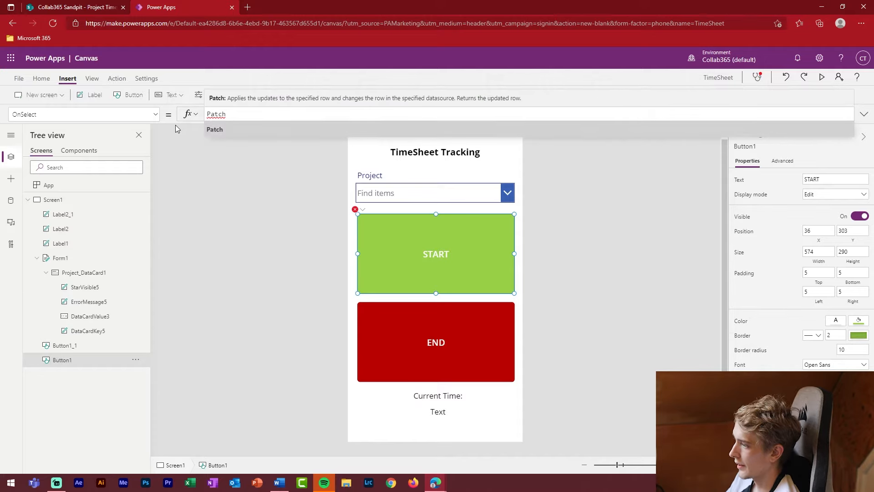
pyautogui.press('Return')
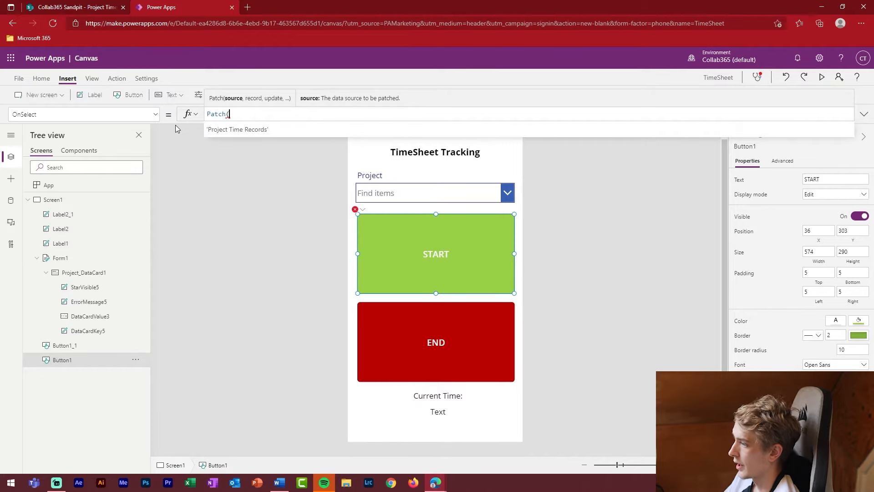
pyautogui.press('Tab')
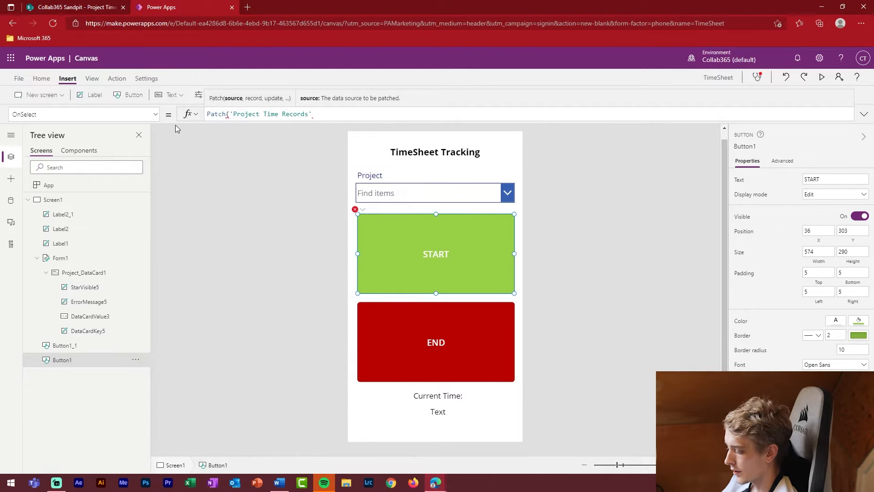
# Step: Add Defaults('Project Time Records') as the record argument of the START button's Patch formula and open the update record with a brace
pyautogui.write(',')
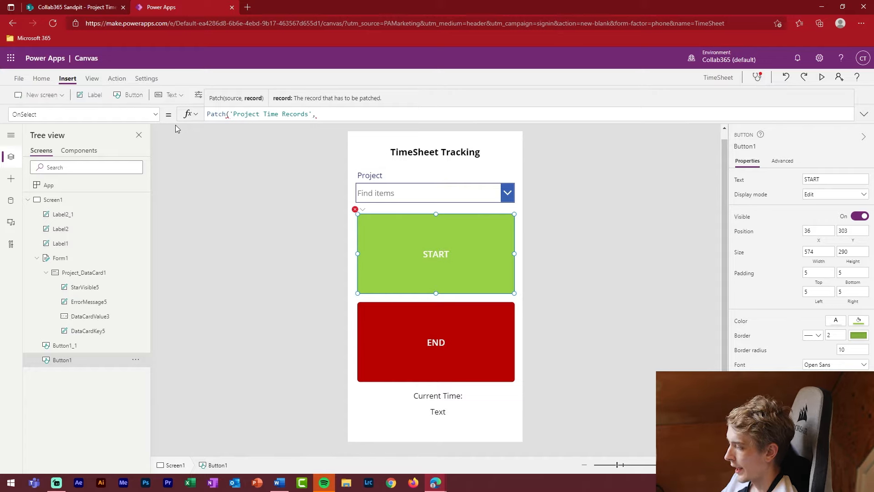
pyautogui.write(' de')
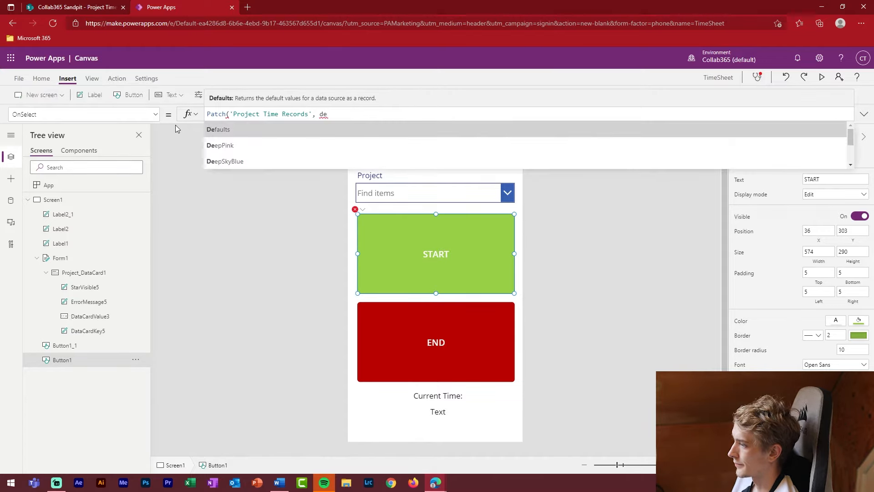
pyautogui.press('Tab')
pyautogui.write('(')
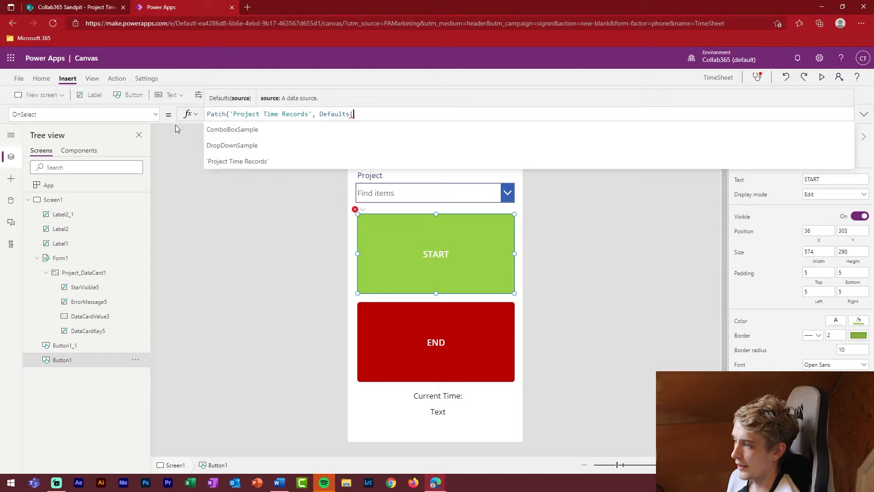
pyautogui.press('Down')
pyautogui.press('Down')
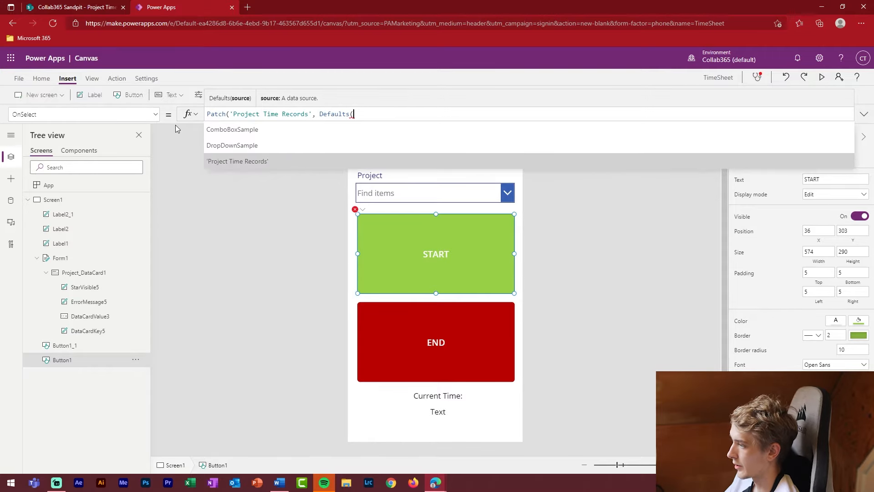
pyautogui.press('Tab')
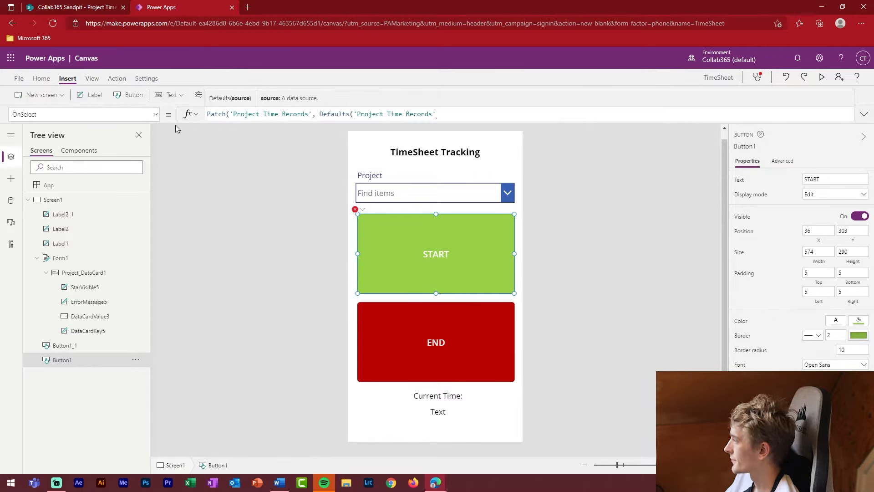
pyautogui.write(')')
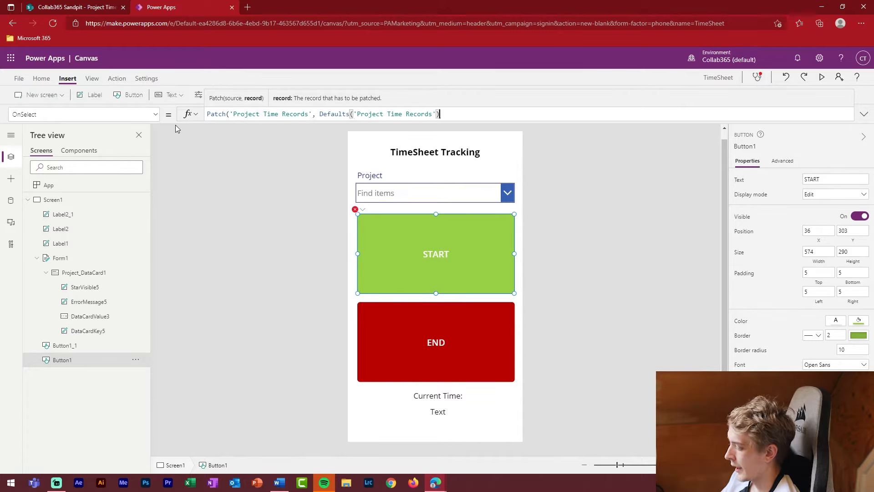
pyautogui.write(',{')
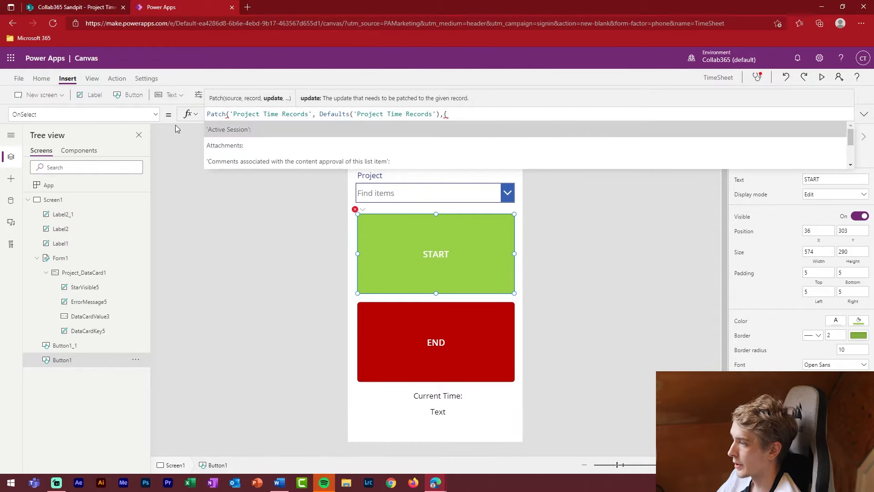
# Step: Look through the suggested Project Time Records columns that can be filled in the Patch update record
pyautogui.press('Down')
pyautogui.press('Down')
pyautogui.press('Up')
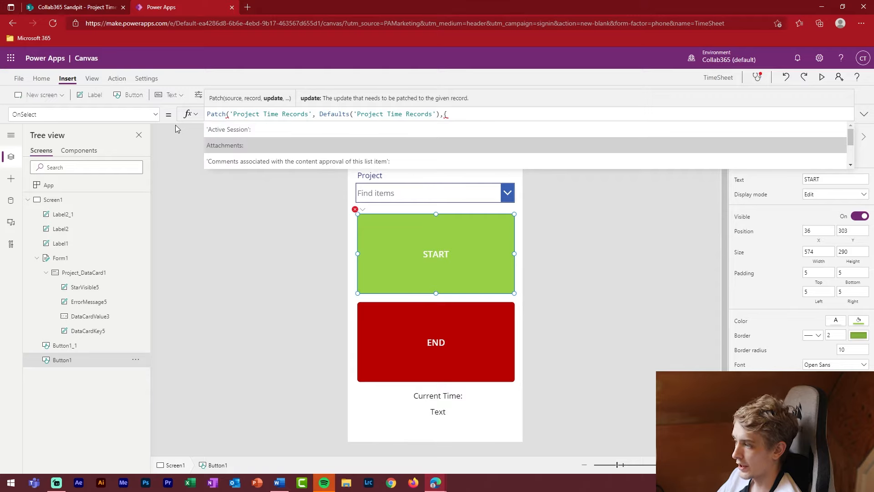
pyautogui.press('Down')
pyautogui.press('Down')
pyautogui.press('Down')
pyautogui.press('Down')
pyautogui.press('Down')
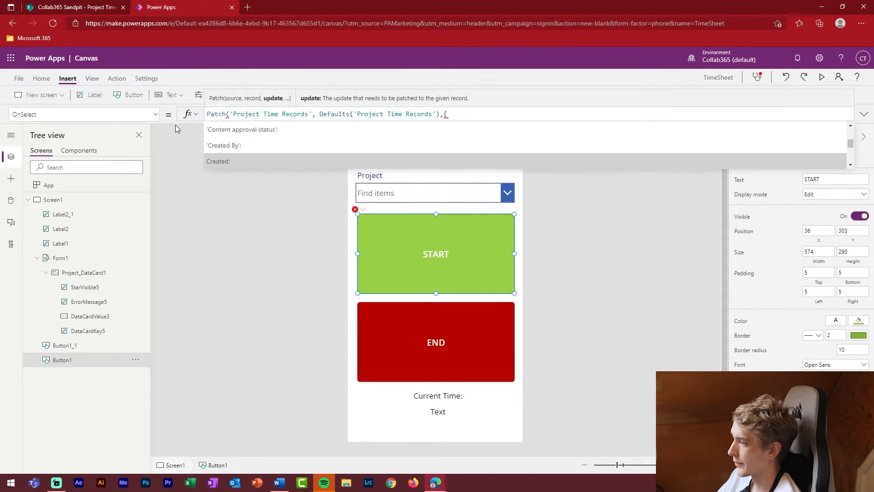
pyautogui.press('Down')
pyautogui.press('Down')
pyautogui.press('Down')
pyautogui.press('Down')
pyautogui.press('Down')
pyautogui.press('Down')
pyautogui.press('Down')
pyautogui.press('Down')
pyautogui.press('Down')
pyautogui.press('Down')
pyautogui.press('Down')
pyautogui.press('Up')
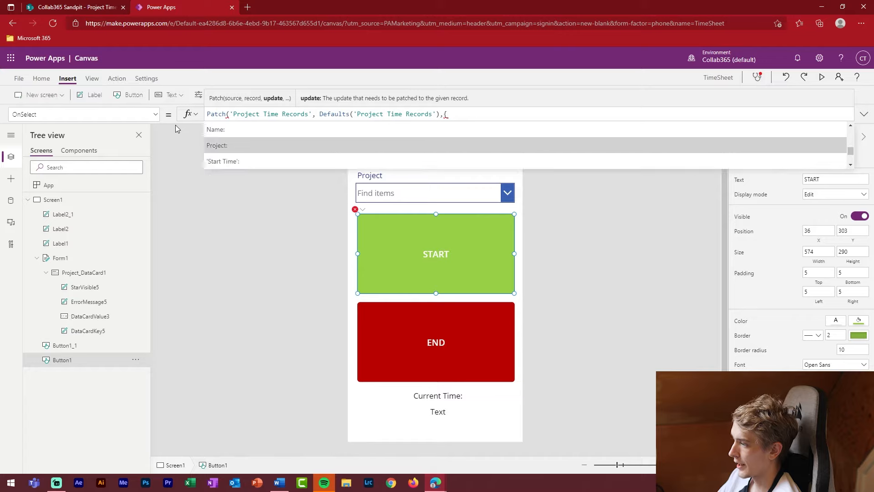
pyautogui.press('Down')
pyautogui.press('Down')
pyautogui.press('Down')
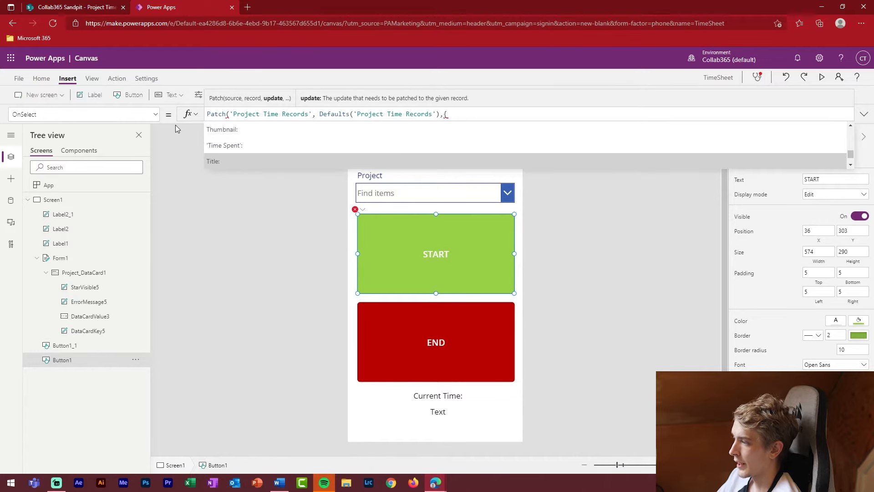
pyautogui.press('Down')
pyautogui.press('Down')
pyautogui.press('Down')
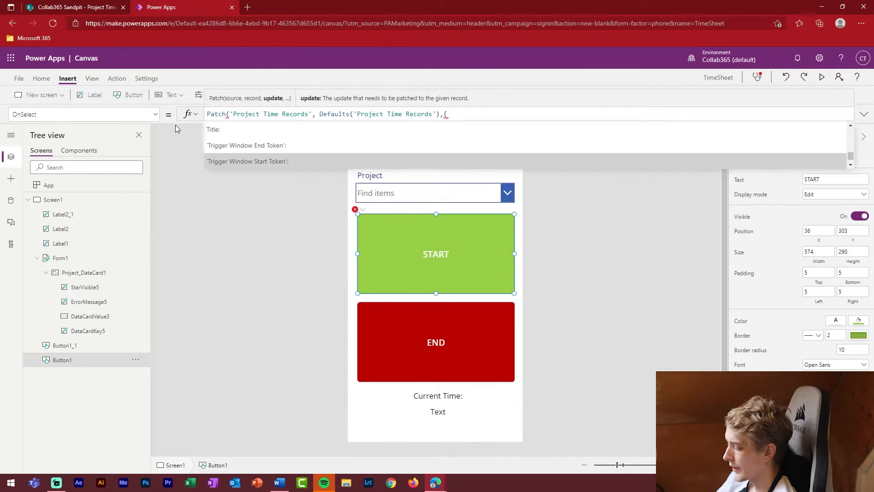
# Step: Add the Title column to the Patch update record with the value User().Email, followed by a comma
pyautogui.write('Tit')
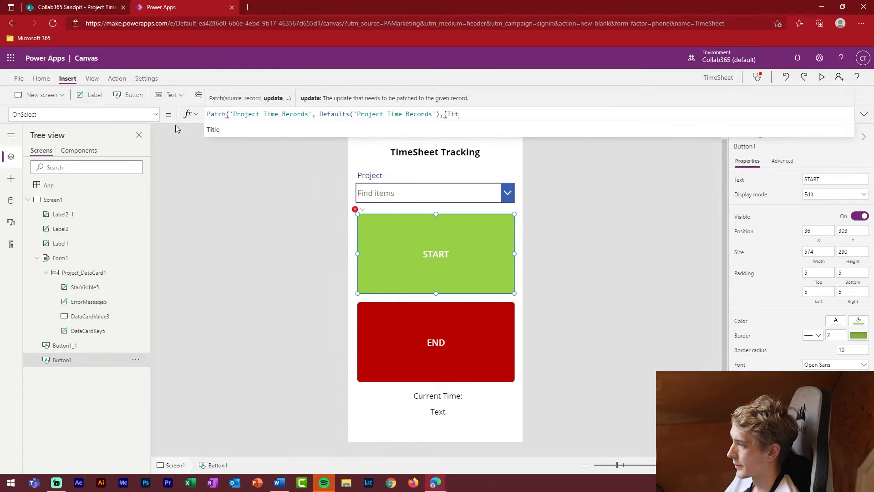
pyautogui.press('Tab')
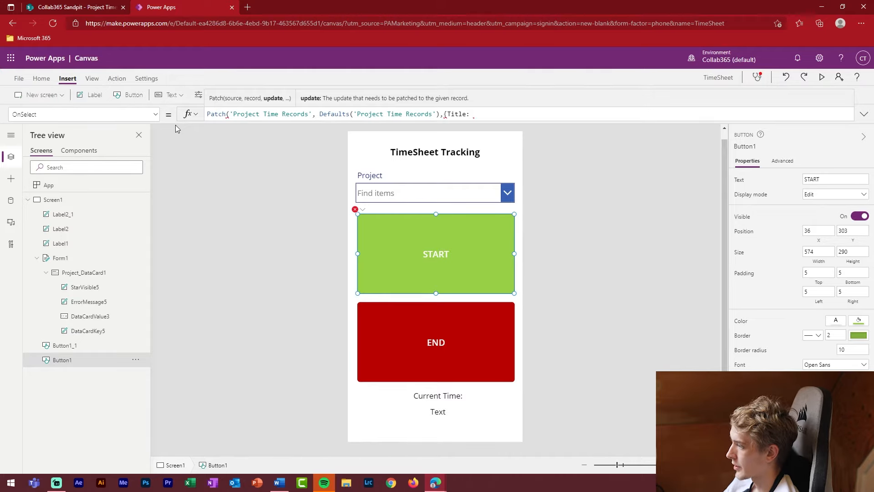
pyautogui.write('User')
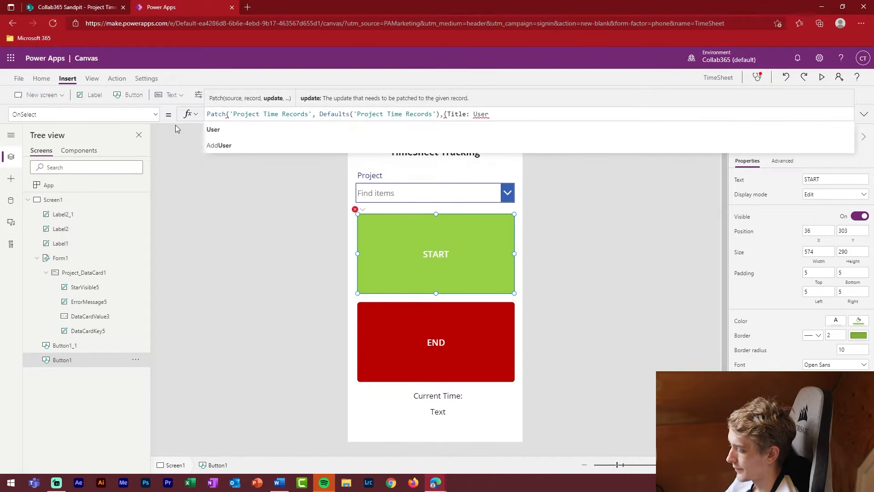
pyautogui.write('().')
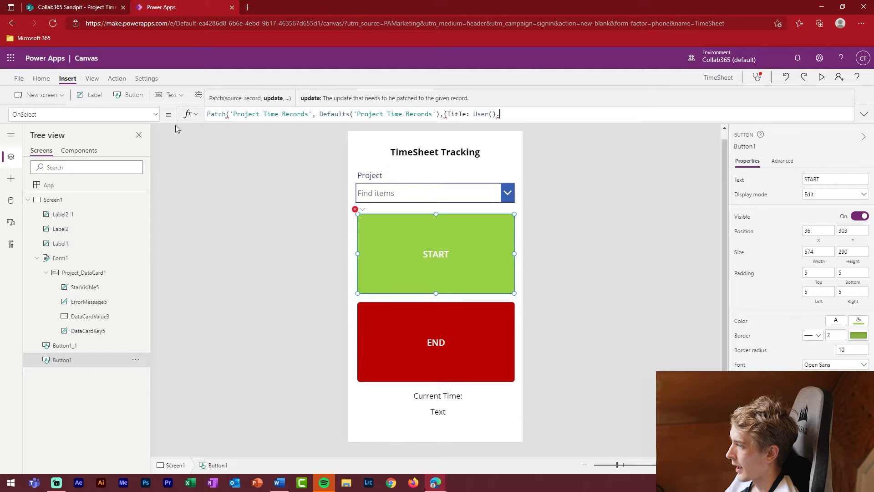
pyautogui.write('Email')
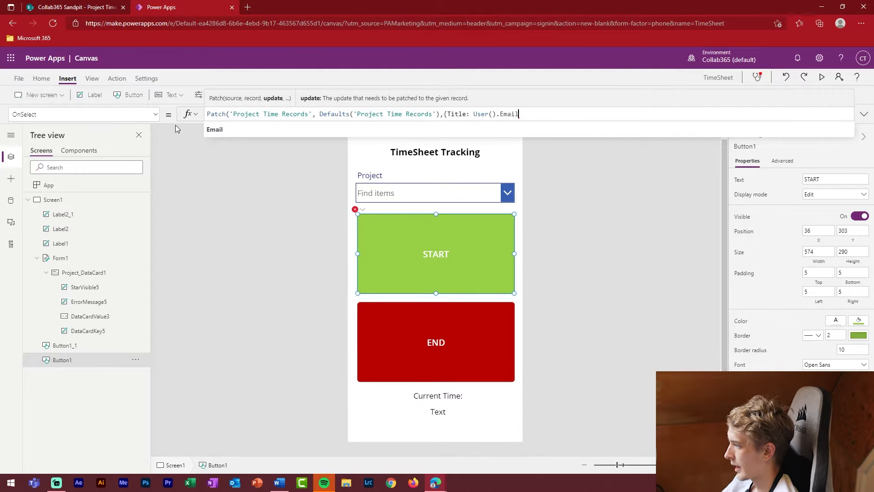
pyautogui.write(',')
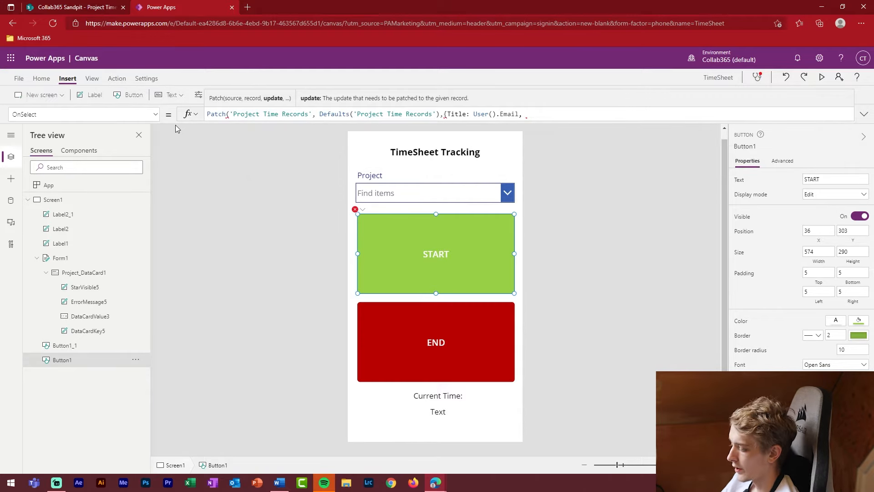
# Step: Check the control name of the Project combo box and add Project: DataCardValue3.Selected to the START button's Patch update record
pyautogui.write(' Proj')
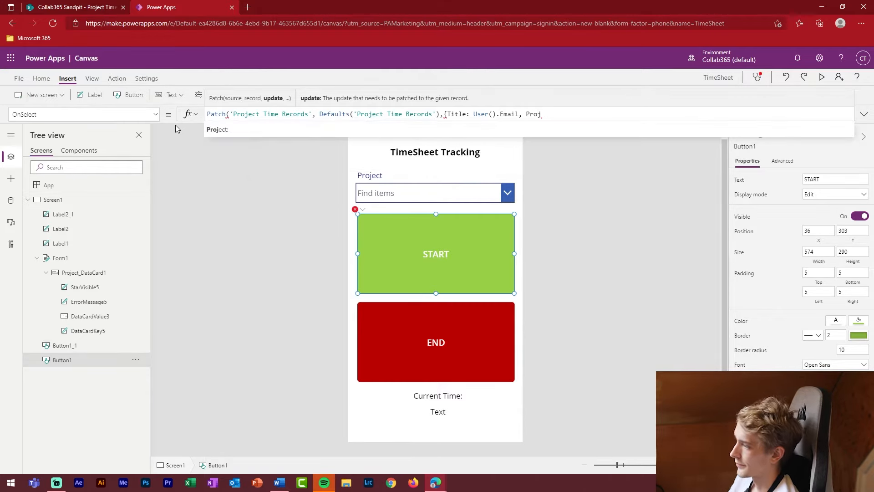
pyautogui.press('Tab')
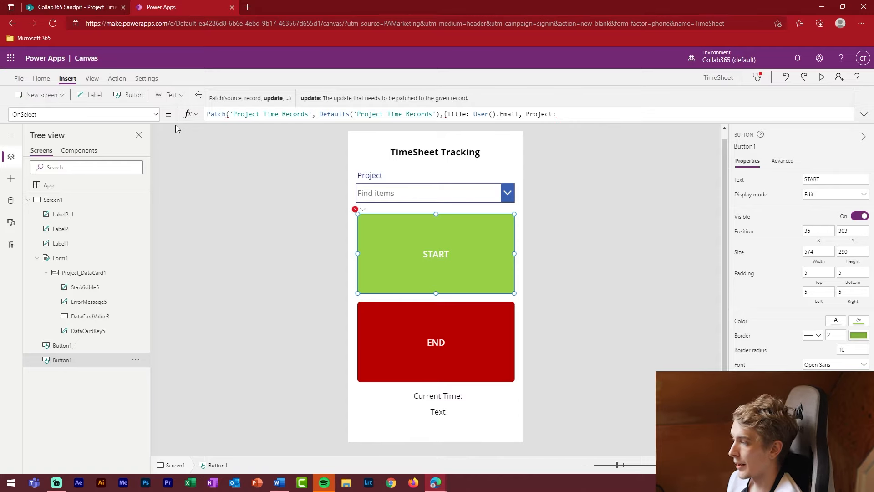
pyautogui.click(450, 199)
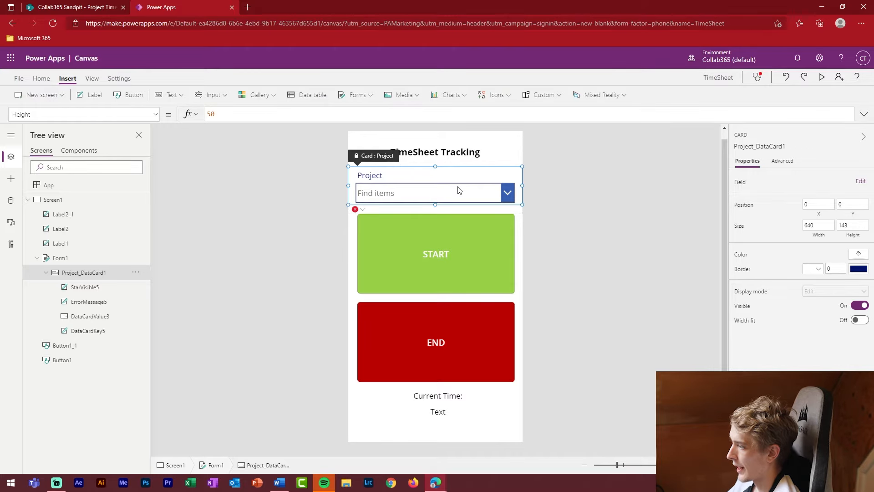
pyautogui.click(458, 194)
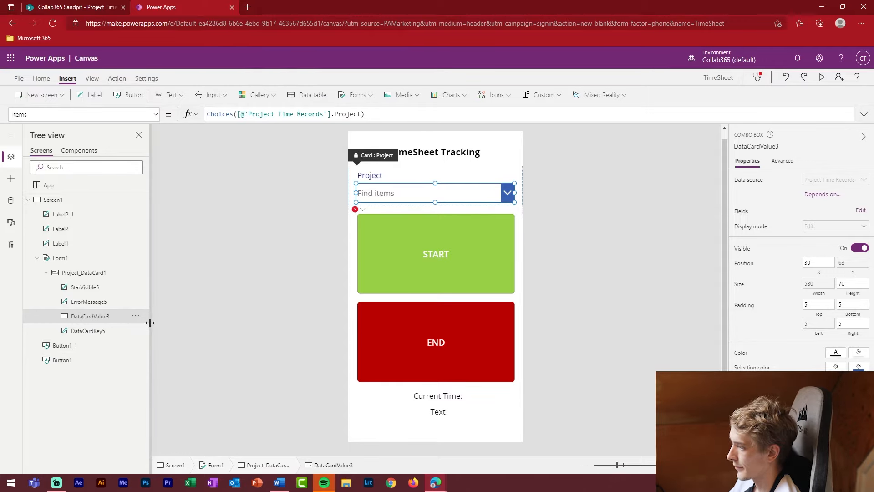
pyautogui.click(431, 253)
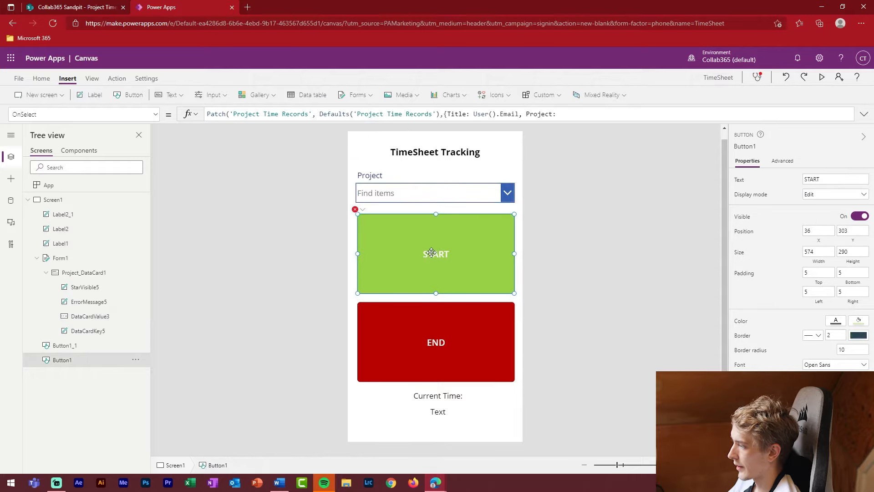
pyautogui.click(567, 114)
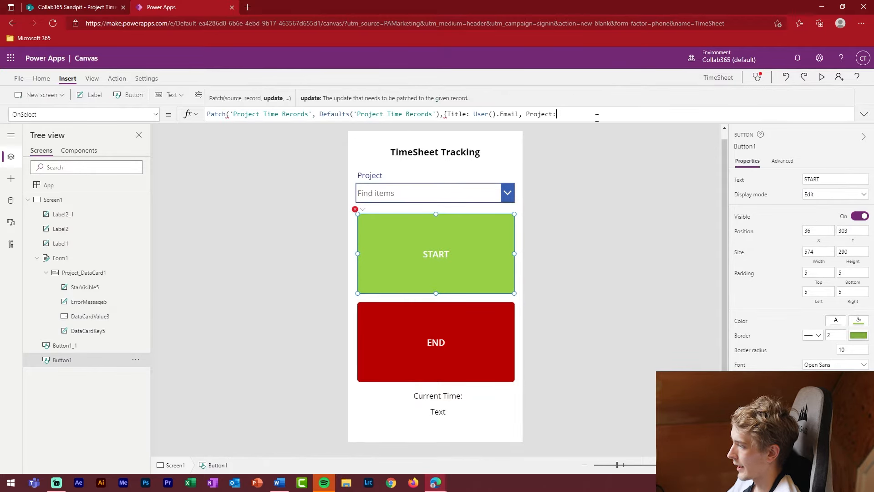
pyautogui.write('d')
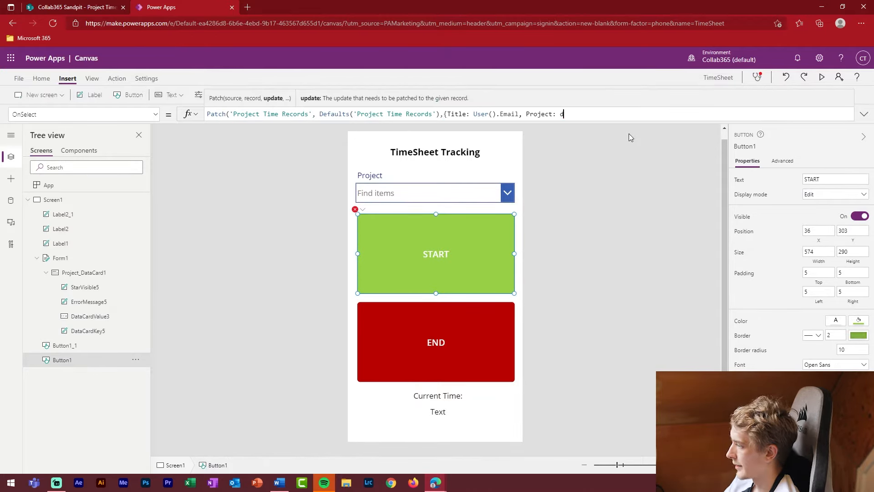
pyautogui.write('atacard')
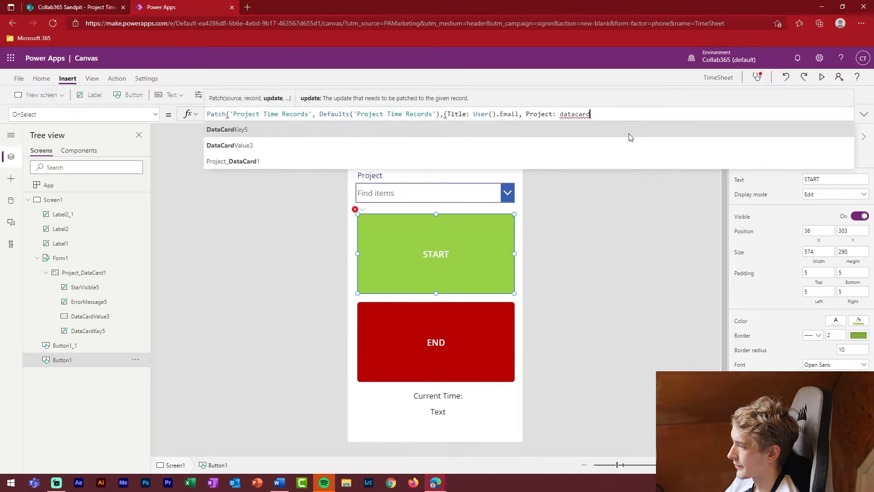
pyautogui.press('Tab')
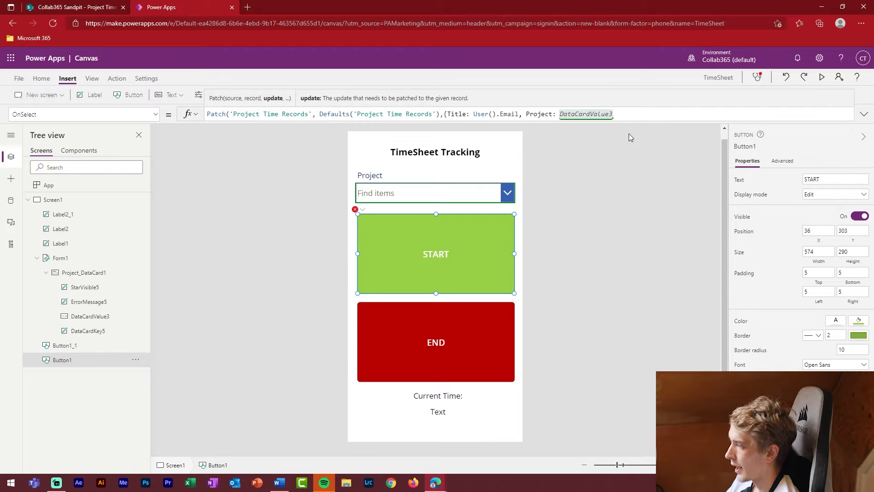
pyautogui.write('.')
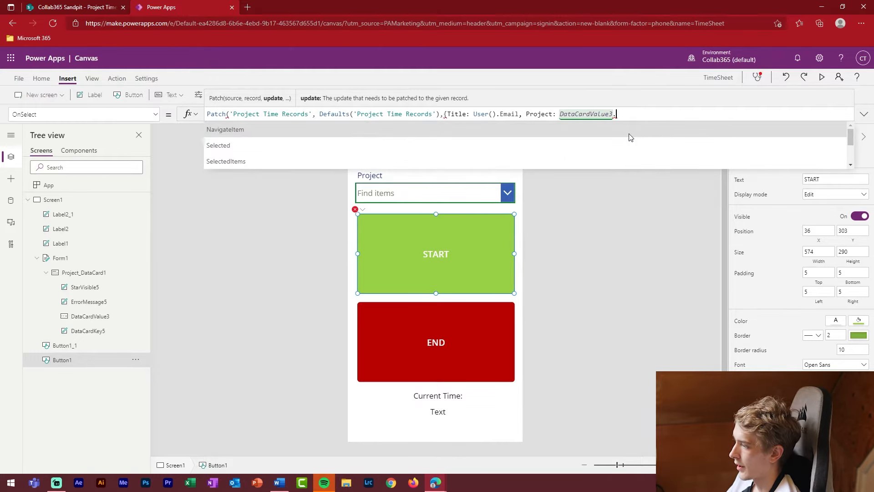
pyautogui.press('Down')
pyautogui.press('Tab')
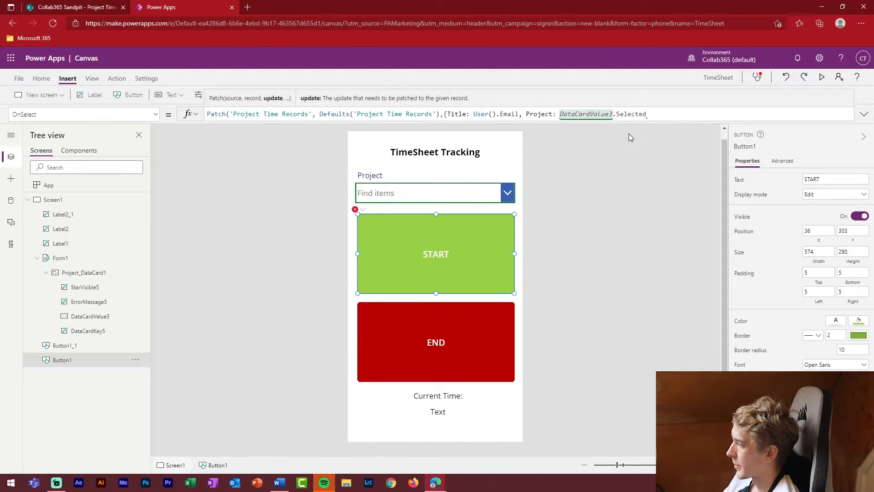
# Step: Add 'Start Time': Now() as the following column of the START button's Patch update record, ending with a comma
pyautogui.write(',')
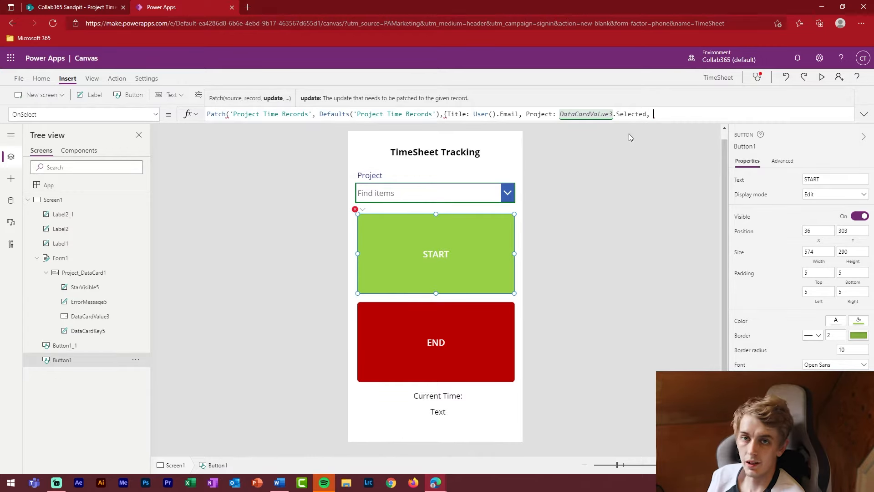
pyautogui.write(' start')
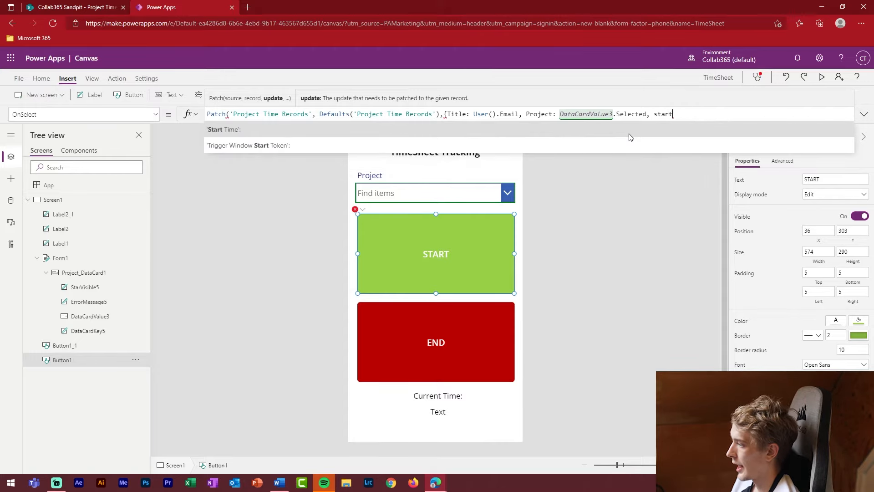
pyautogui.click(630, 133)
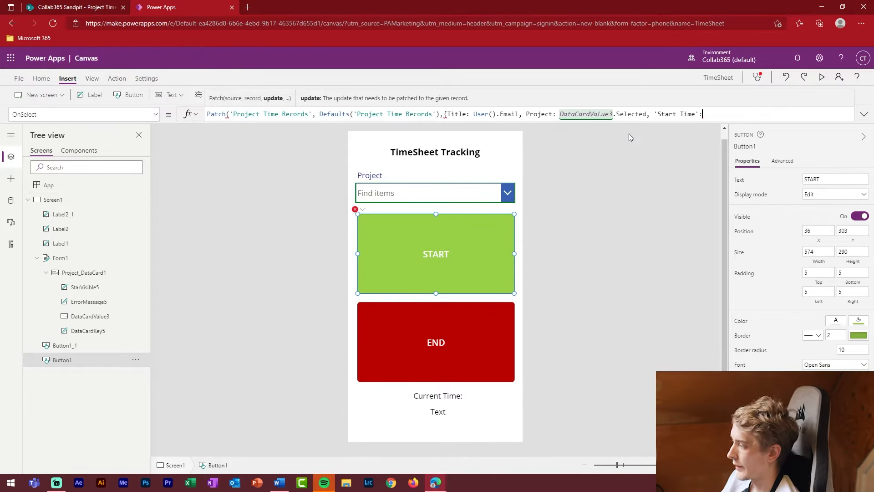
pyautogui.write('Now')
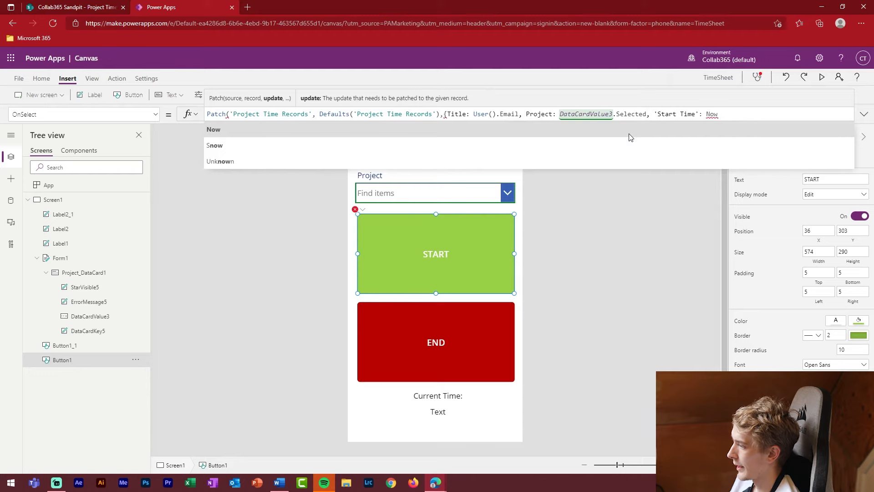
pyautogui.write('()')
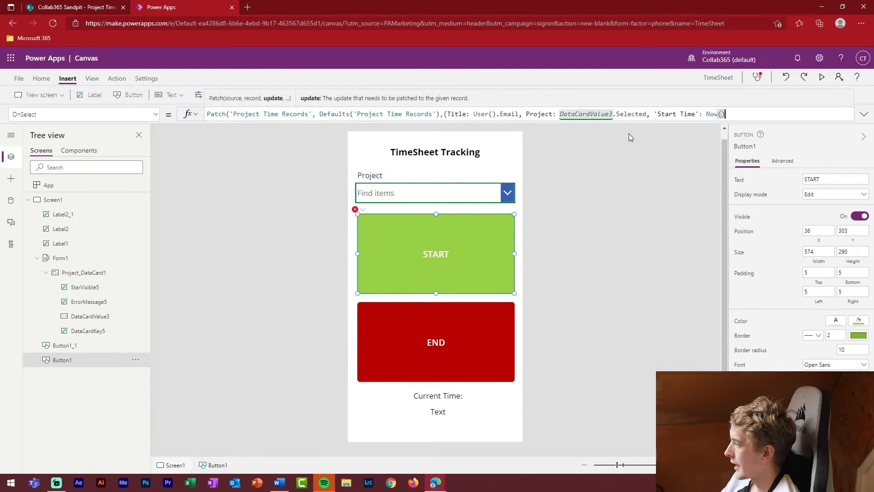
pyautogui.write(',')
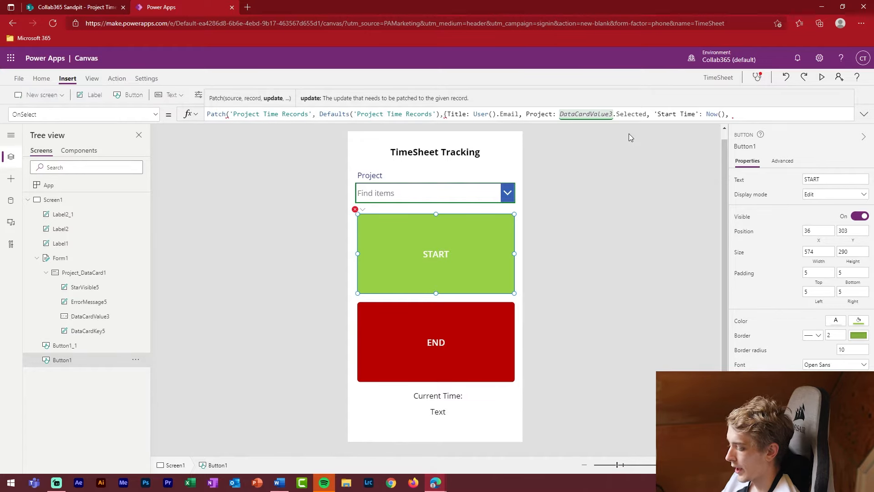
# Step: Add 'Active Session': true as the last column of the START button's Patch record and close the formula
pyautogui.write('active')
pyautogui.press('Tab')
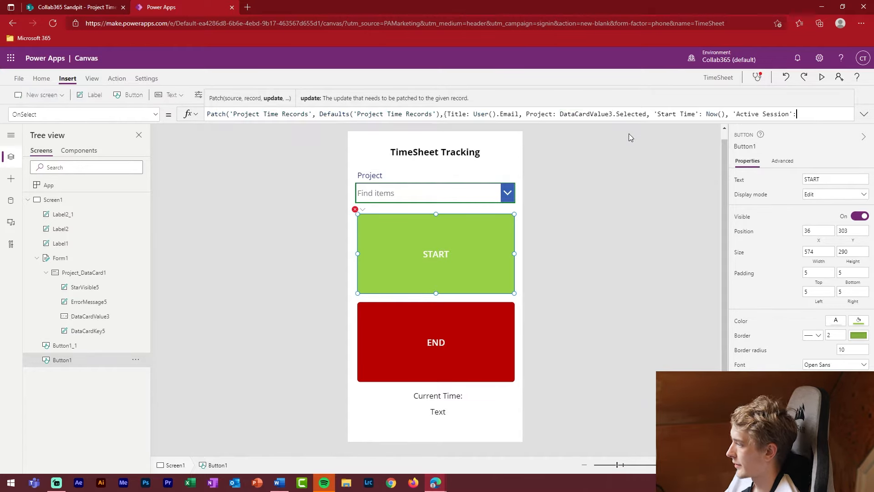
pyautogui.write('true')
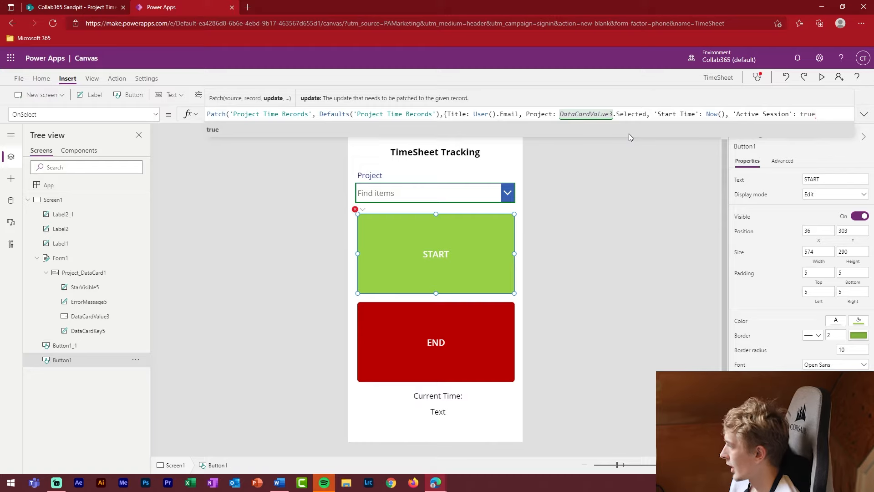
pyautogui.write('}')
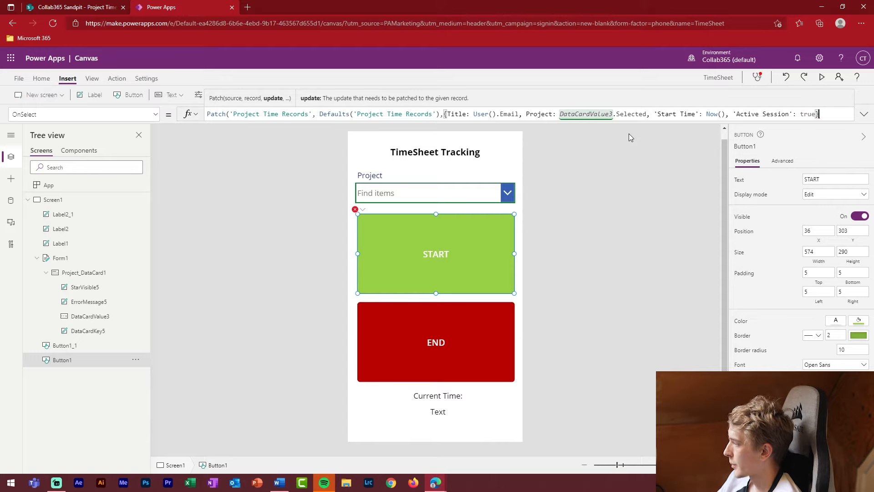
pyautogui.write(')')
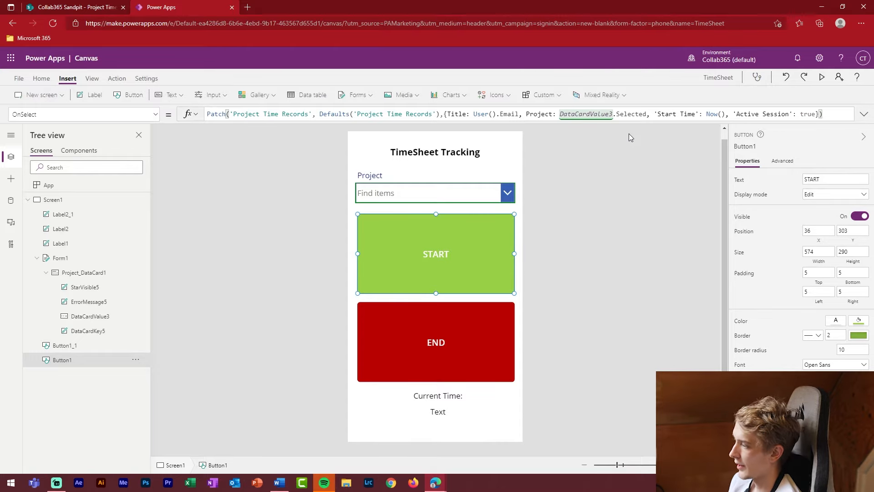
pyautogui.click(644, 209)
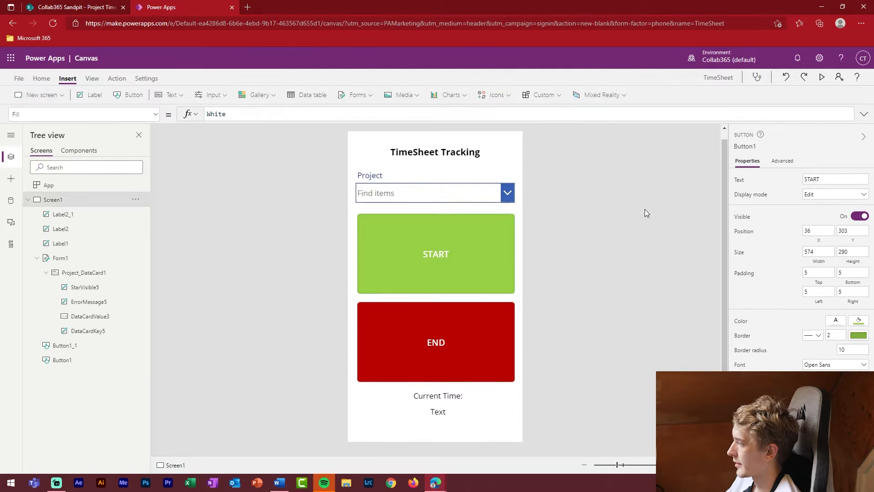
# Step: Preview the app to check how the Project form displays, and return to the editor
pyautogui.click(823, 77)
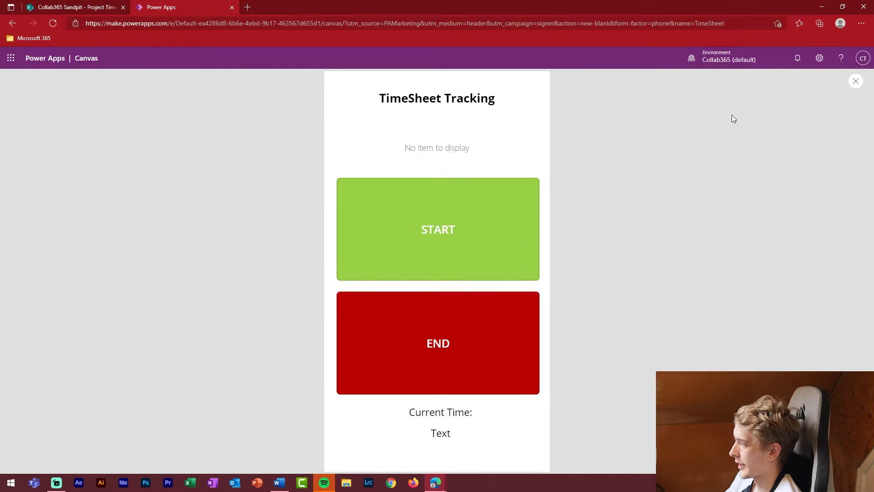
pyautogui.click(856, 82)
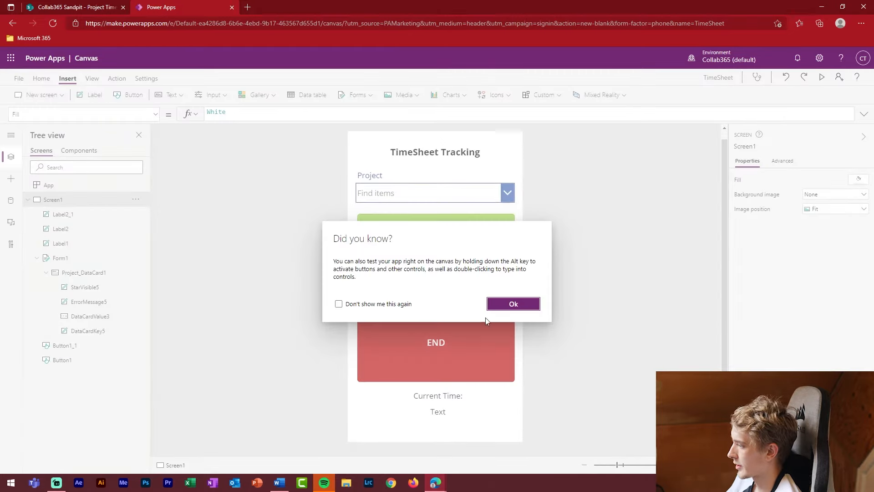
pyautogui.click(514, 304)
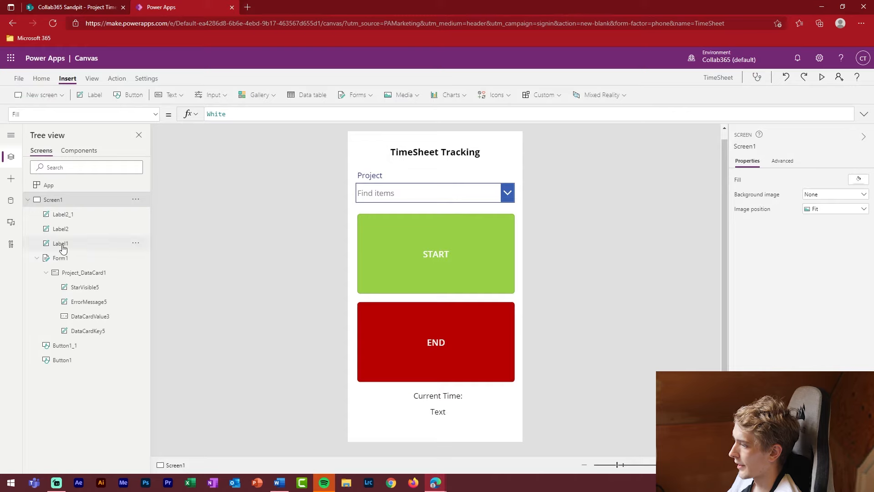
# Step: Set the default mode of Form1 to New
pyautogui.click(72, 263)
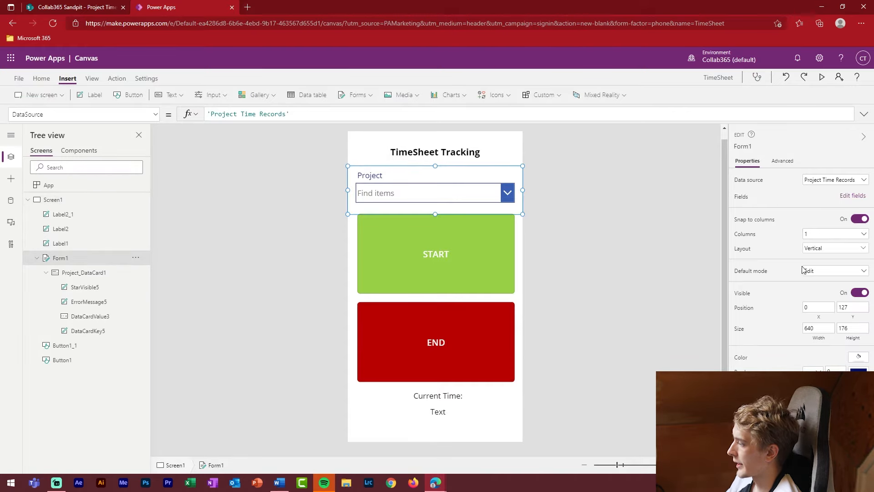
pyautogui.click(820, 275)
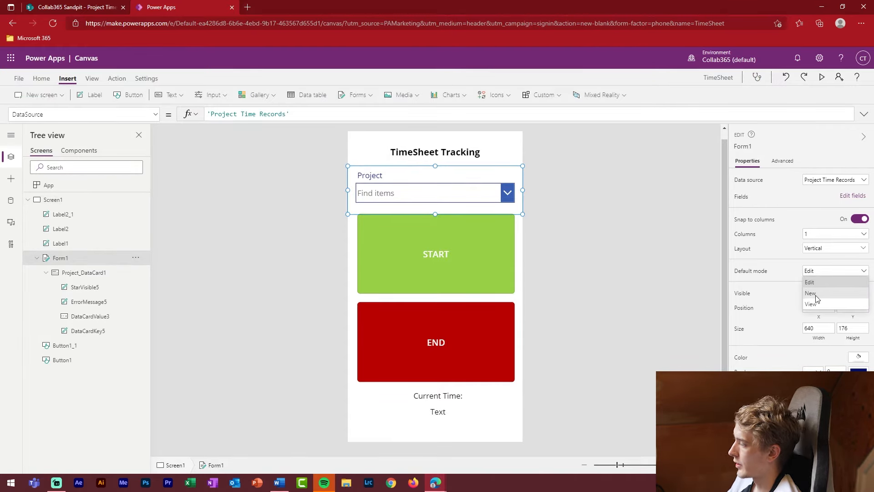
pyautogui.click(815, 295)
# Step: Preview the app, choose New Website as the project and start a time session with the START button
pyautogui.click(822, 77)
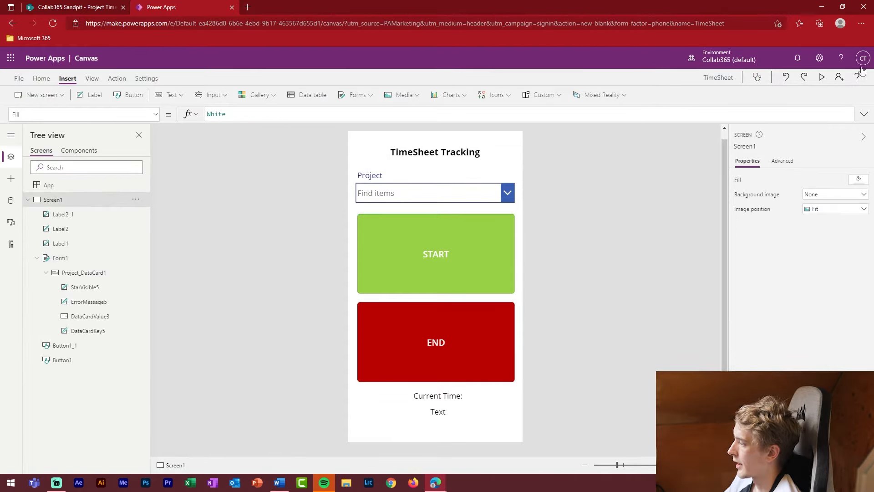
pyautogui.click(821, 78)
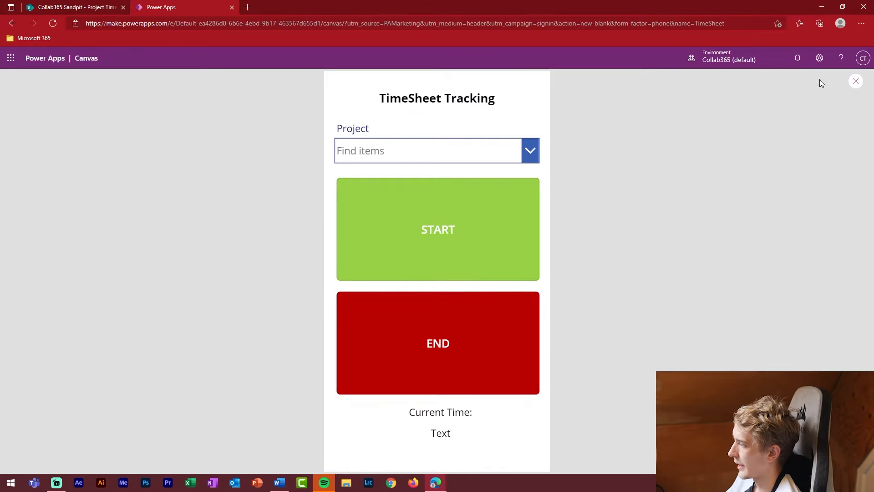
pyautogui.click(534, 148)
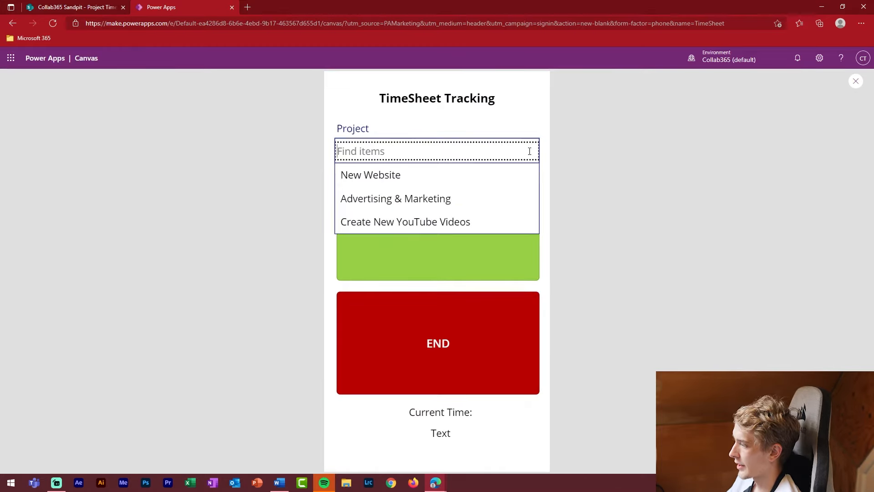
pyautogui.click(365, 176)
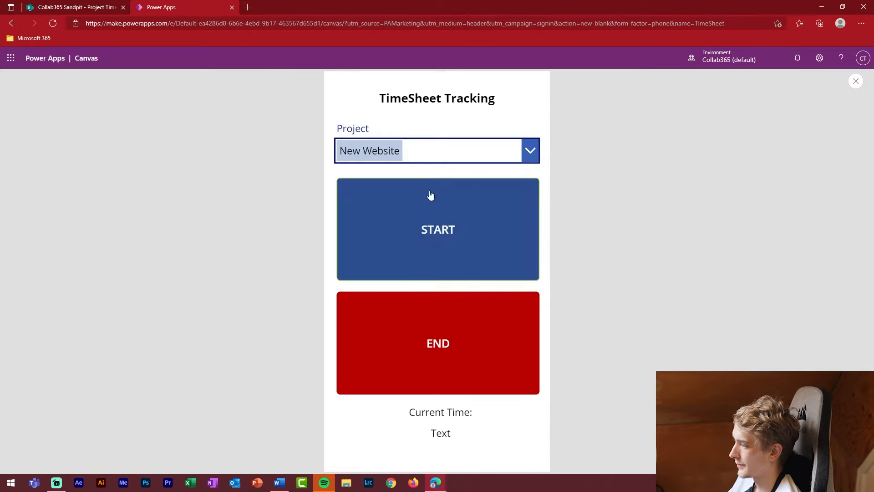
pyautogui.click(427, 215)
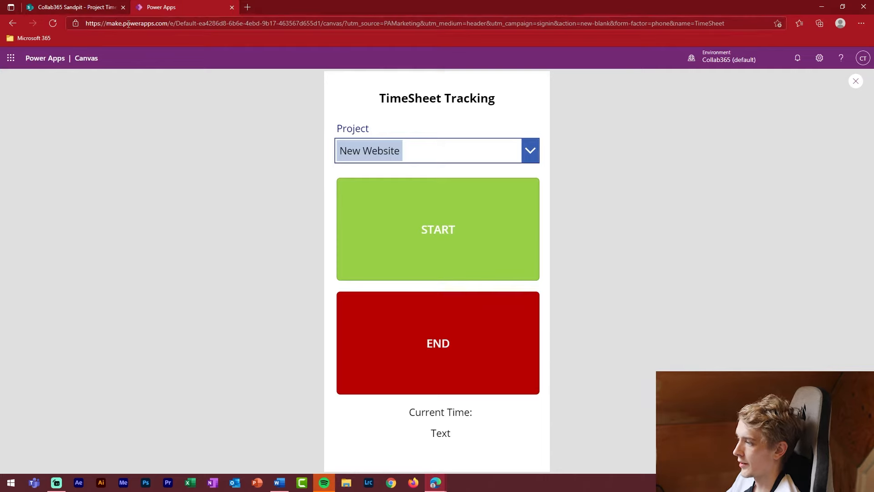
# Step: Check the SharePoint list Project Time Records for the new session record, and return to the app editor
pyautogui.click(72, 10)
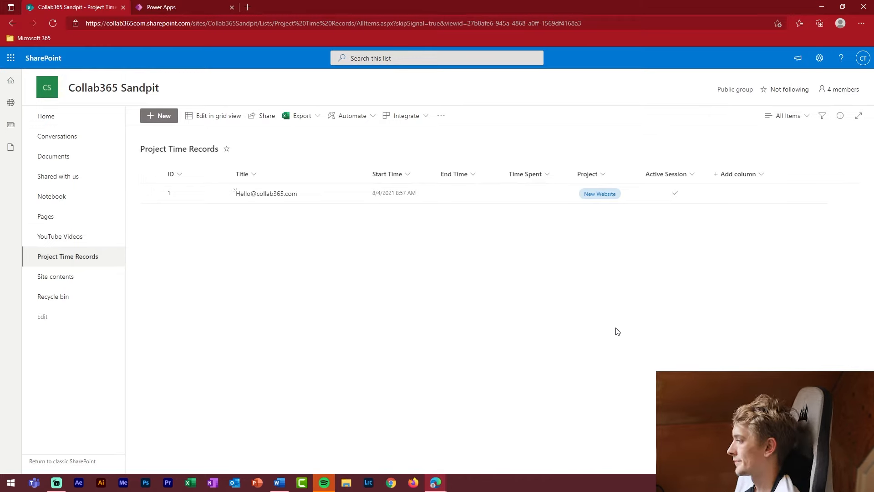
pyautogui.click(201, 9)
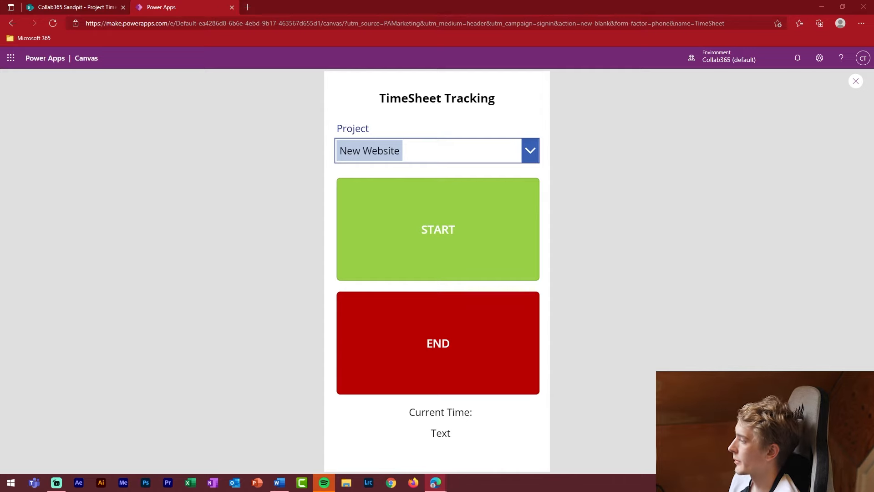
pyautogui.press('Escape')
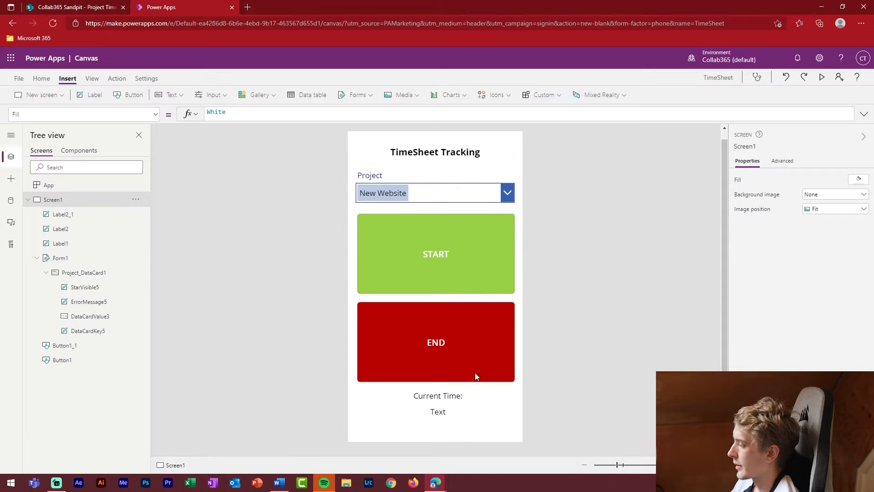
# Step: Replace the END button's OnSelect formula with the beginning of a Patch call on 'Project Time Records'
pyautogui.click(453, 335)
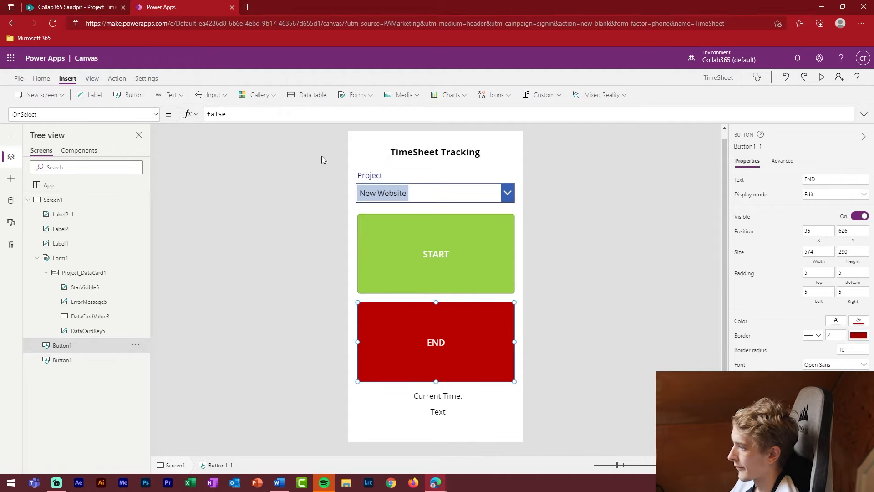
pyautogui.doubleClick(232, 113)
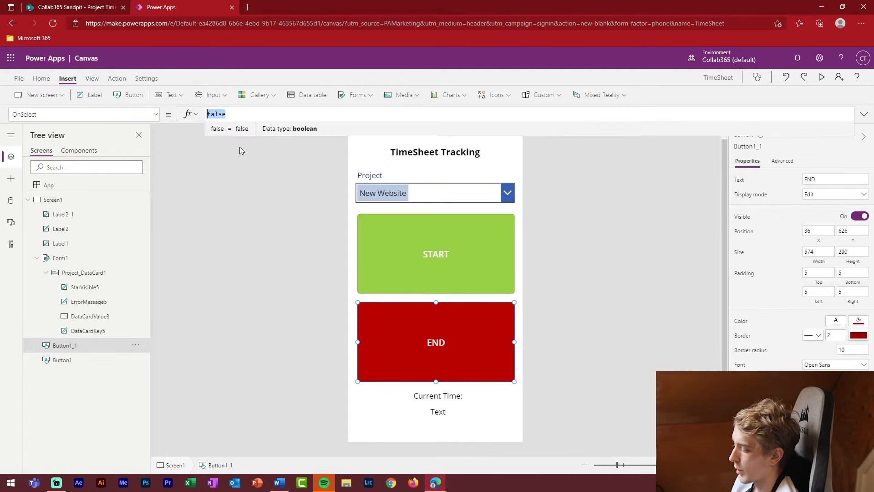
pyautogui.write('Patch(')
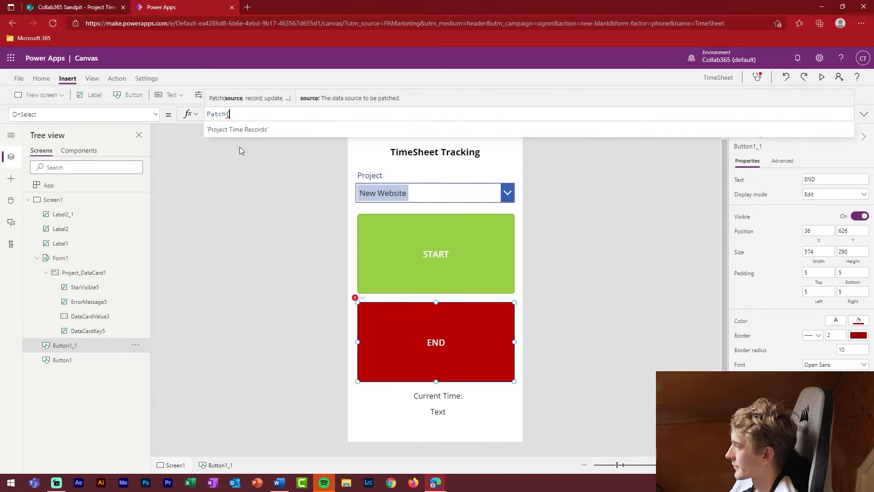
pyautogui.press('Tab')
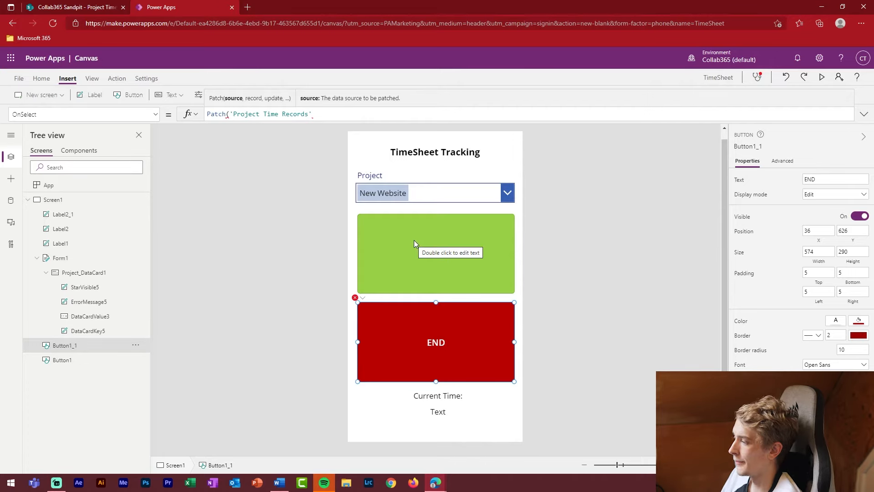
# Step: Wrap the START button's whole Patch formula in Set(varNewItem, …) to store the created record in a variable
pyautogui.click(402, 247)
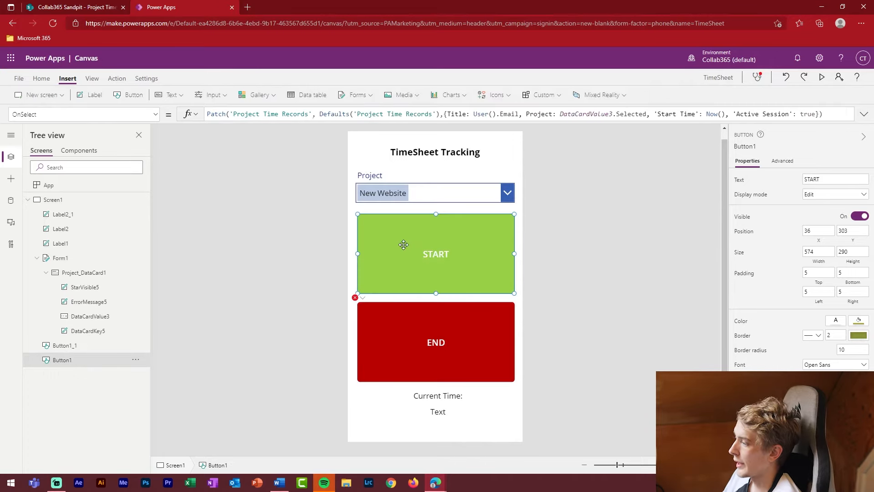
pyautogui.click(228, 116)
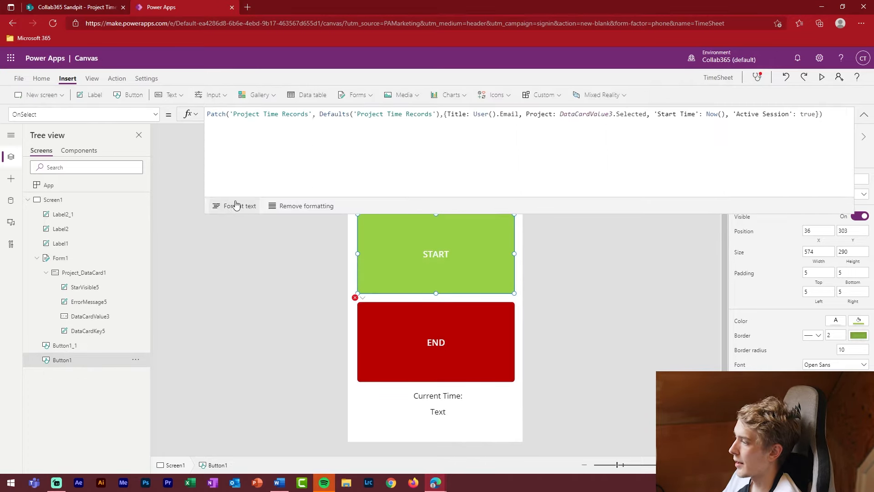
pyautogui.click(208, 114)
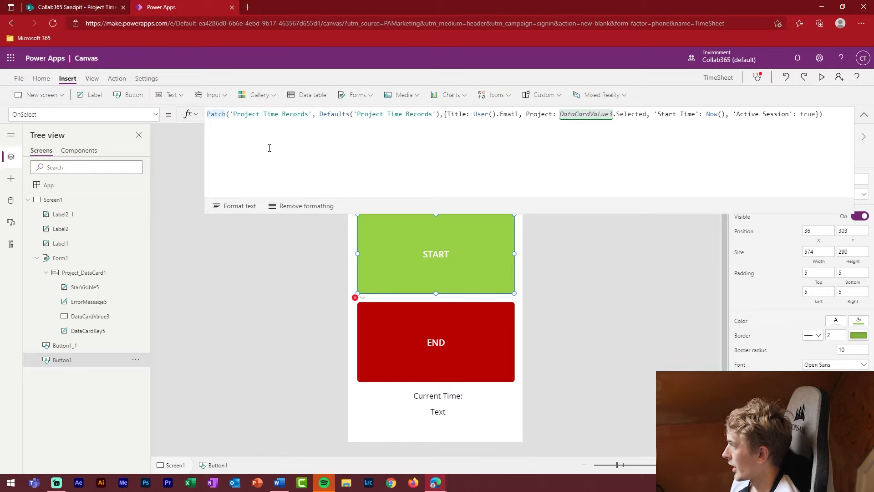
pyautogui.write('Set')
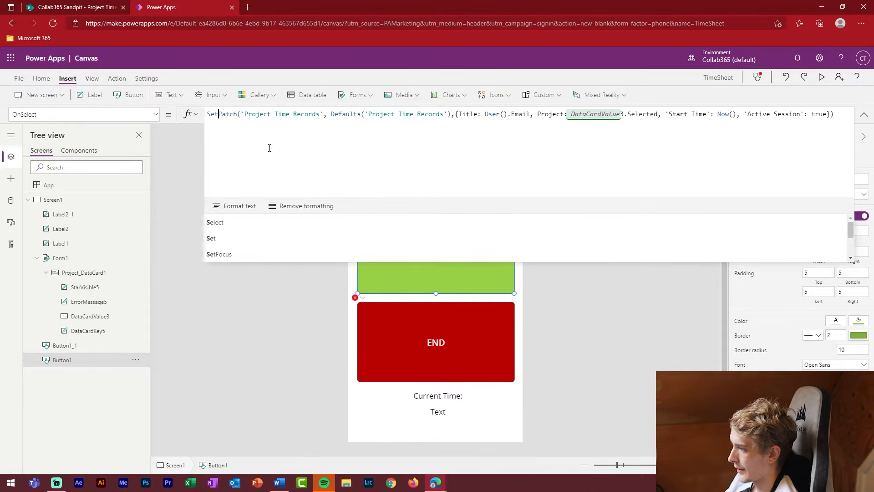
pyautogui.write('(')
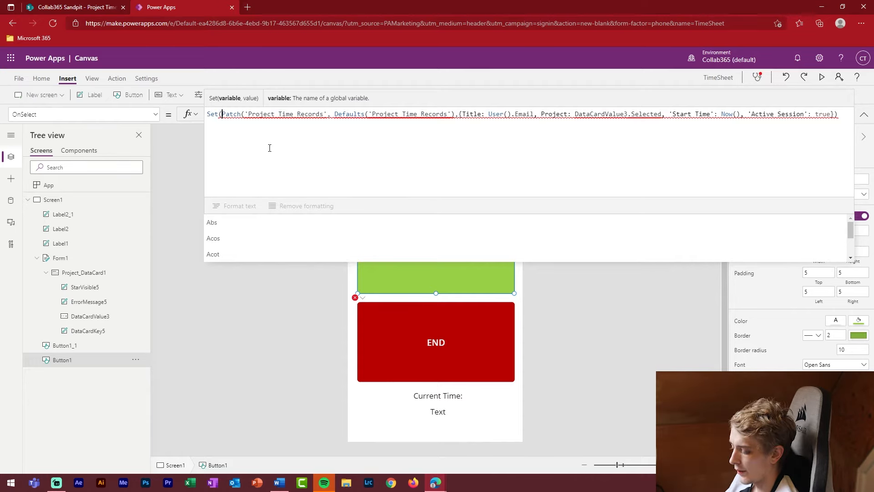
pyautogui.write('varN')
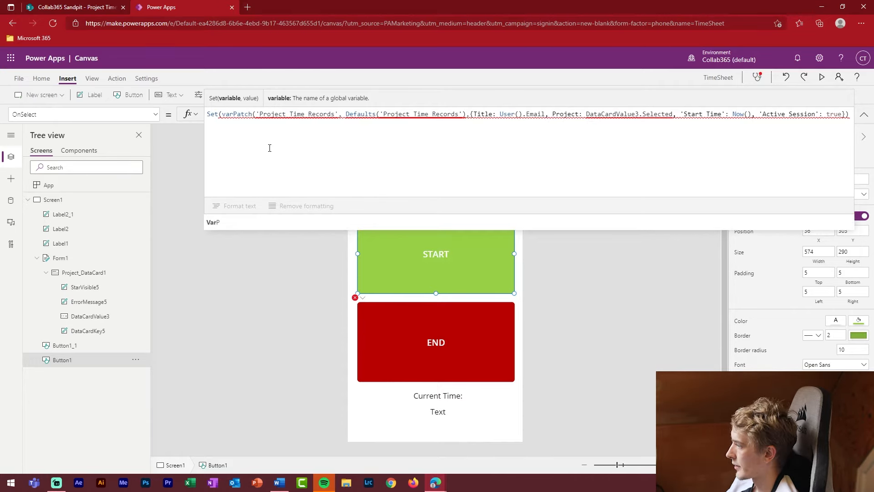
pyautogui.write('ewItem')
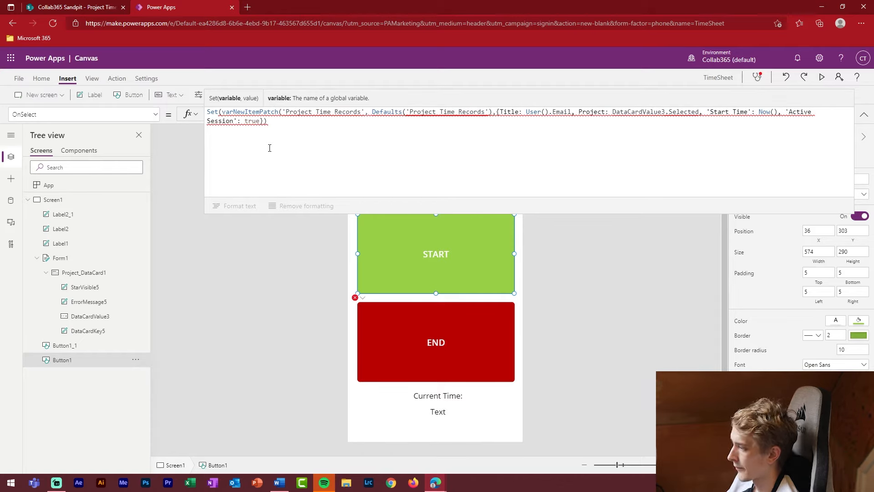
pyautogui.write(',')
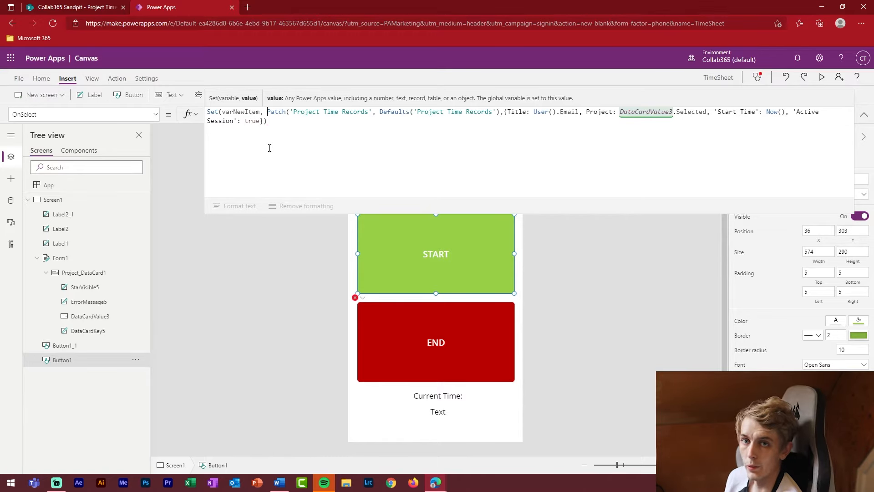
pyautogui.click(347, 133)
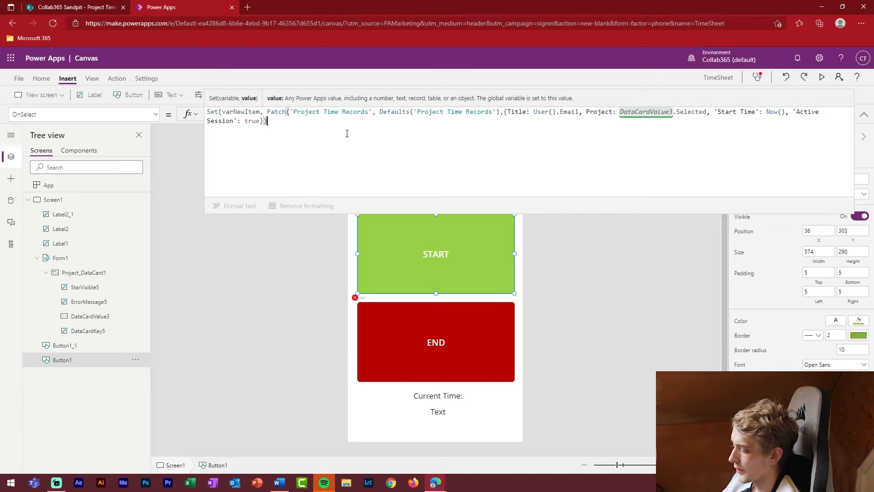
pyautogui.write(')')
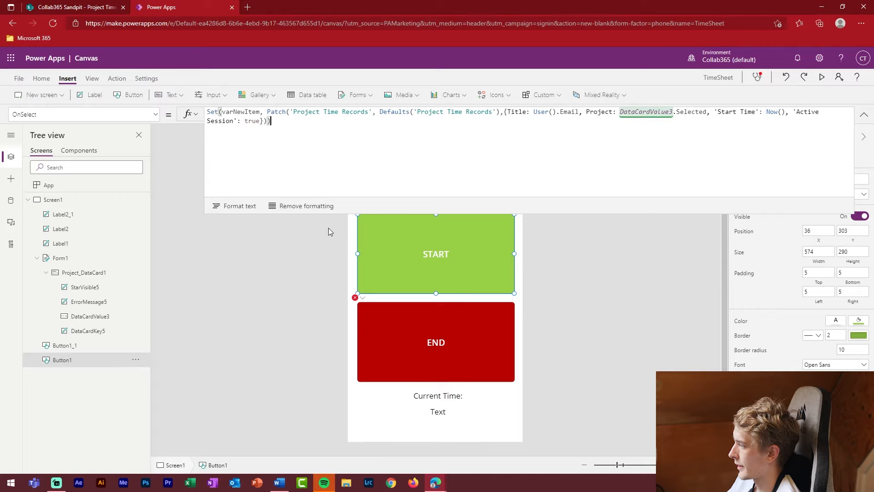
pyautogui.click(298, 254)
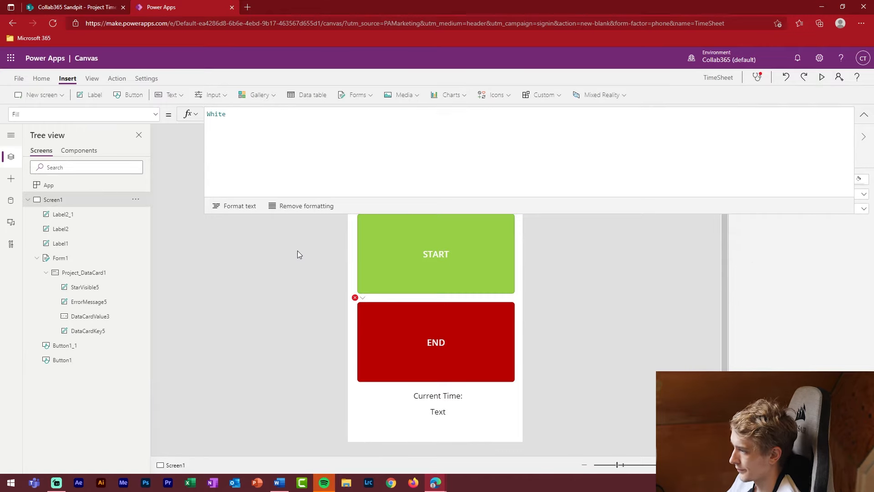
# Step: Extend the END button's OnSelect Patch call with a LookUp on 'Project Time Records' as its record argument
pyautogui.click(417, 346)
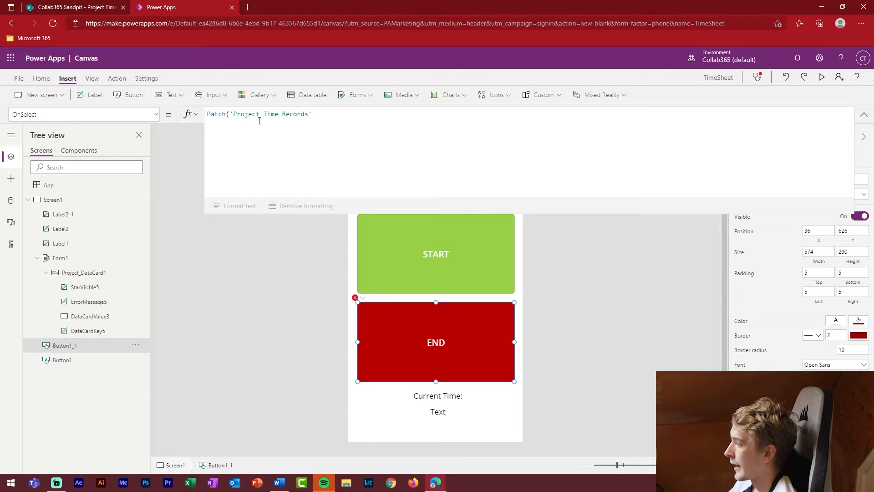
pyautogui.click(318, 114)
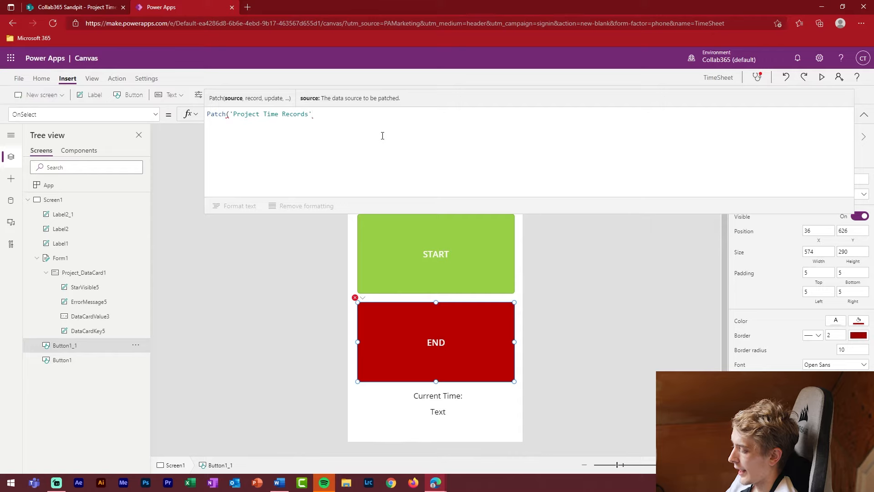
pyautogui.write(',')
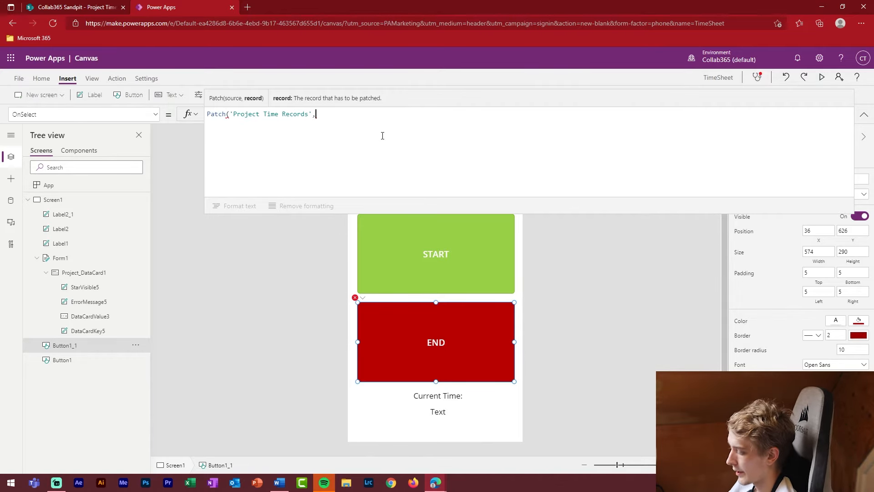
pyautogui.write('LookUp')
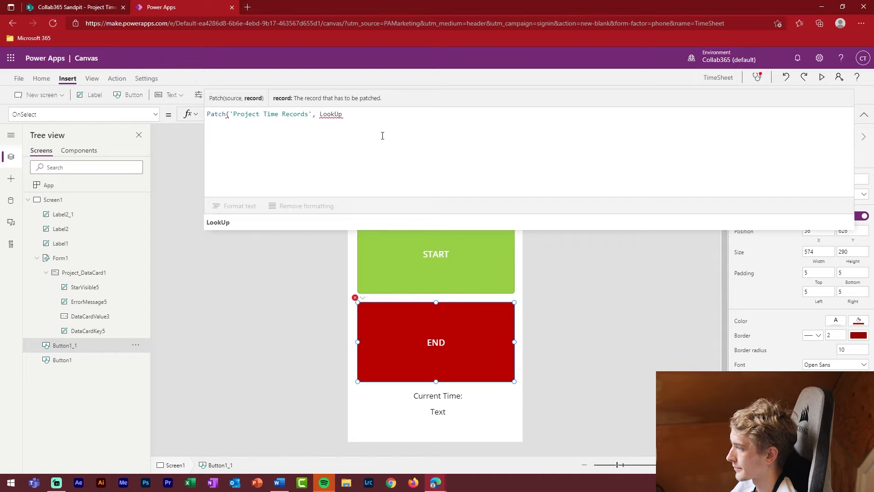
pyautogui.write('(')
pyautogui.press('Down')
pyautogui.press('Down')
pyautogui.press('Down')
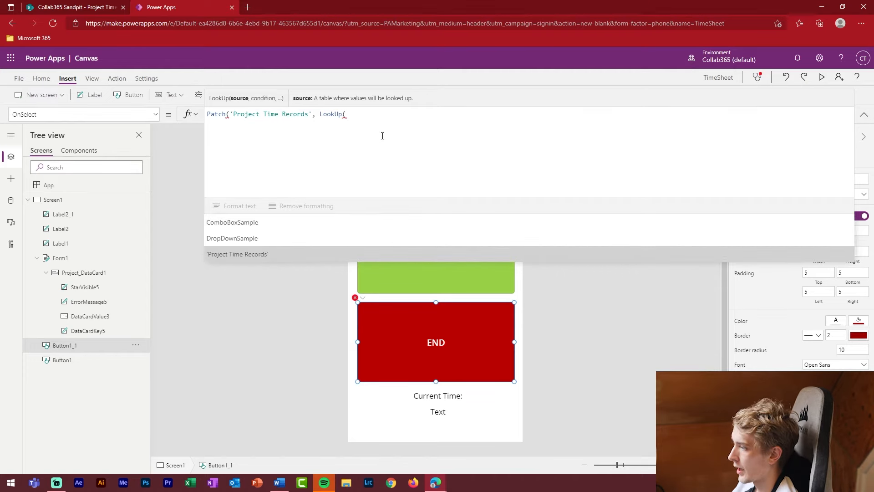
pyautogui.press('Tab')
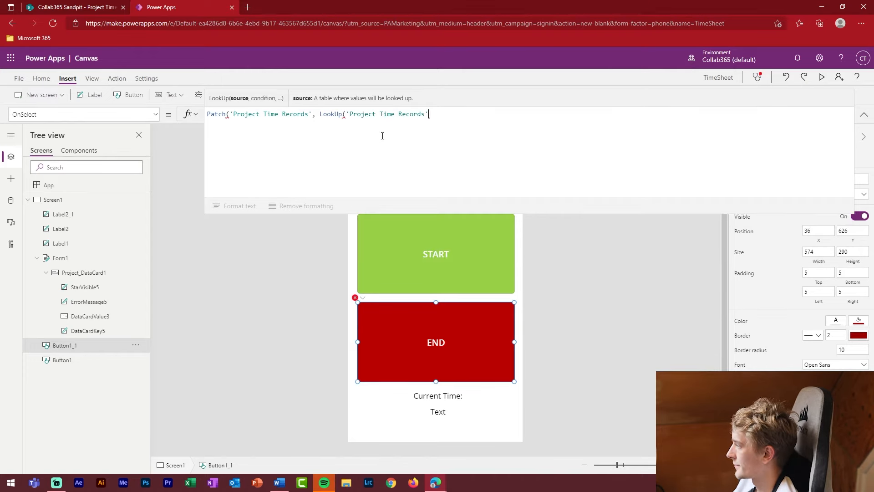
# Step: Give the LookUp the condition varNewItem.ID = ID to match the record stored by the START button
pyautogui.write(', ')
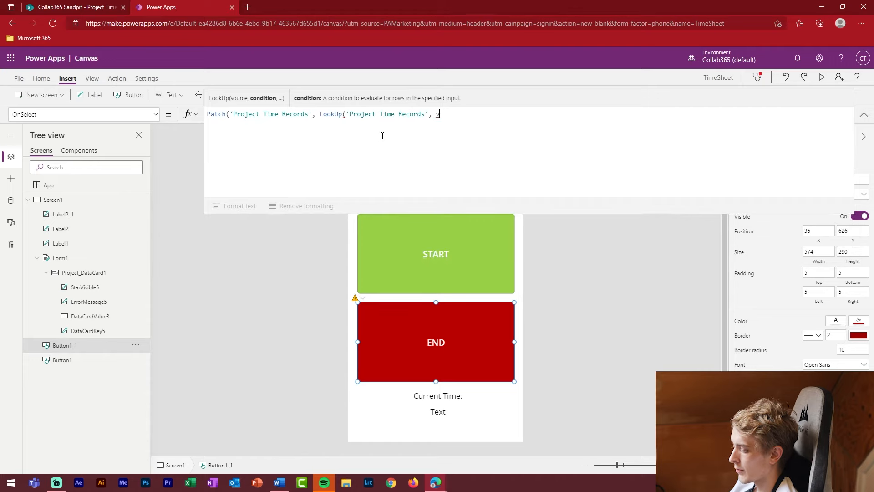
pyautogui.write('var')
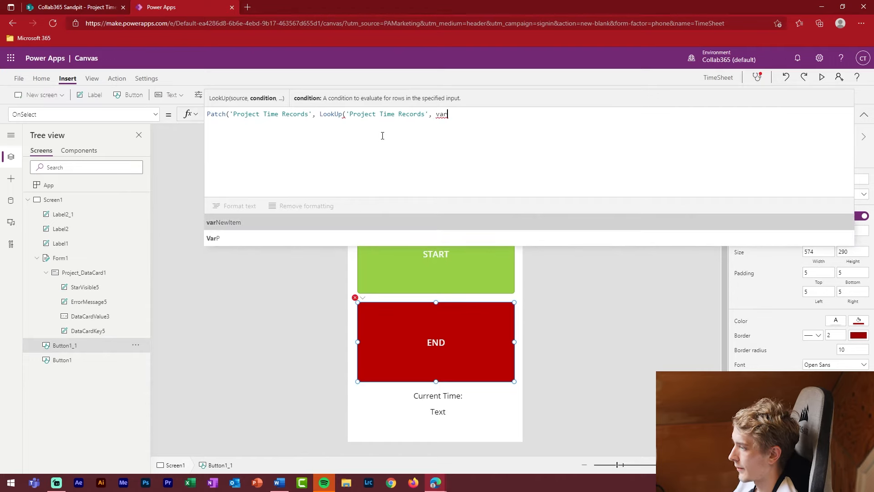
pyautogui.press('Tab')
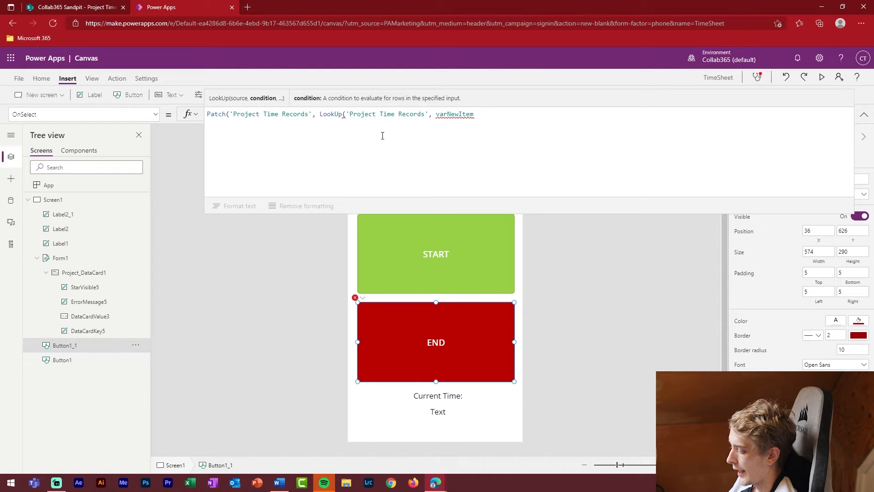
pyautogui.write('.')
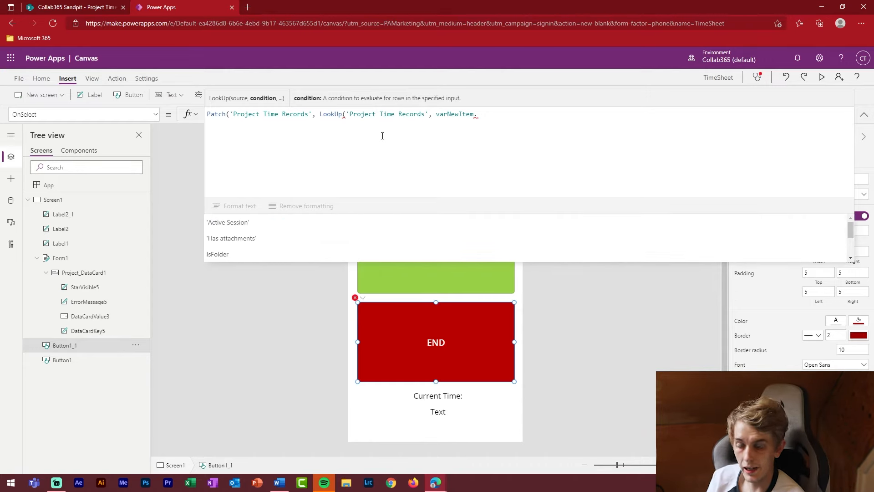
pyautogui.write('ID')
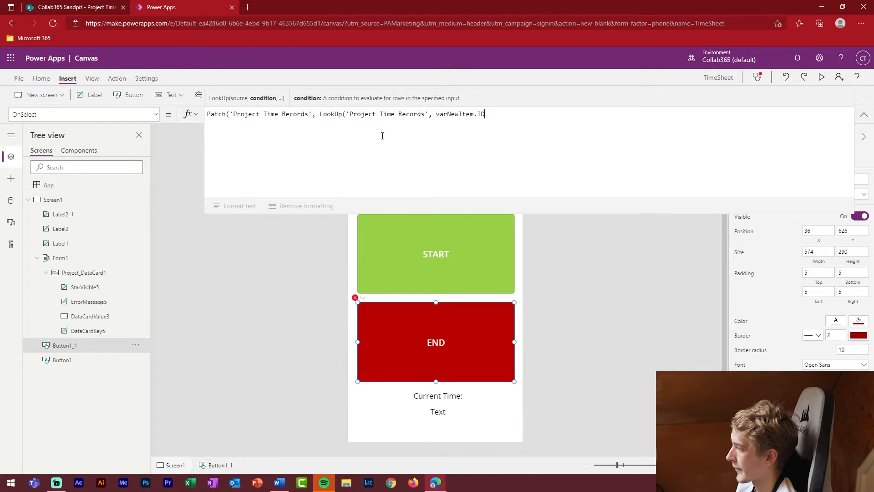
pyautogui.write(' = ')
pyautogui.write('id')
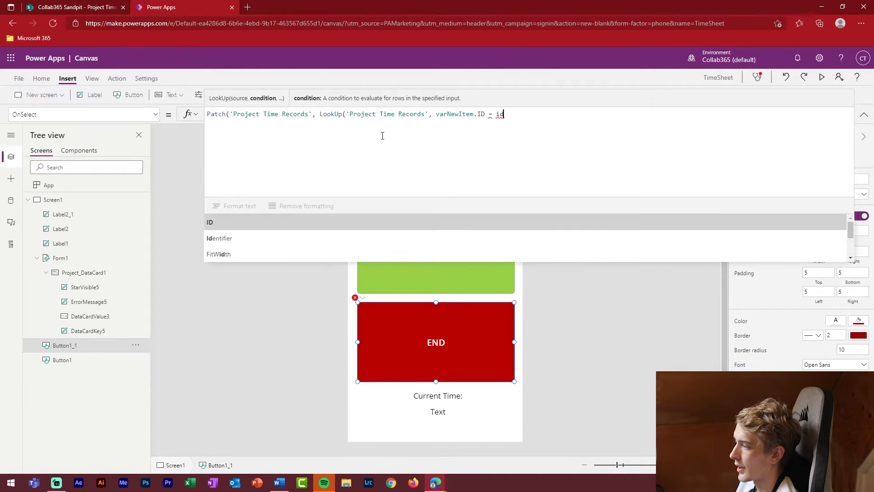
pyautogui.press('Tab')
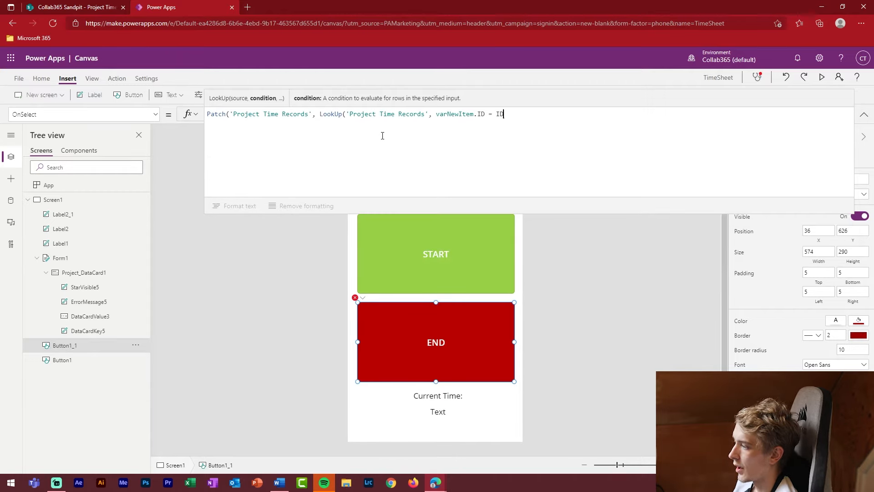
# Step: Close the LookUp and begin the Patch update record with 'End Time': Now()
pyautogui.write('), {')
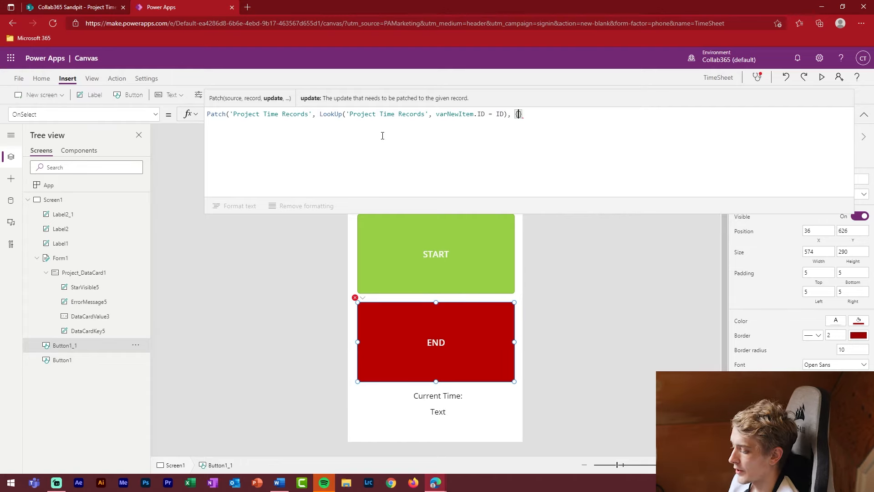
pyautogui.write("'End Time':")
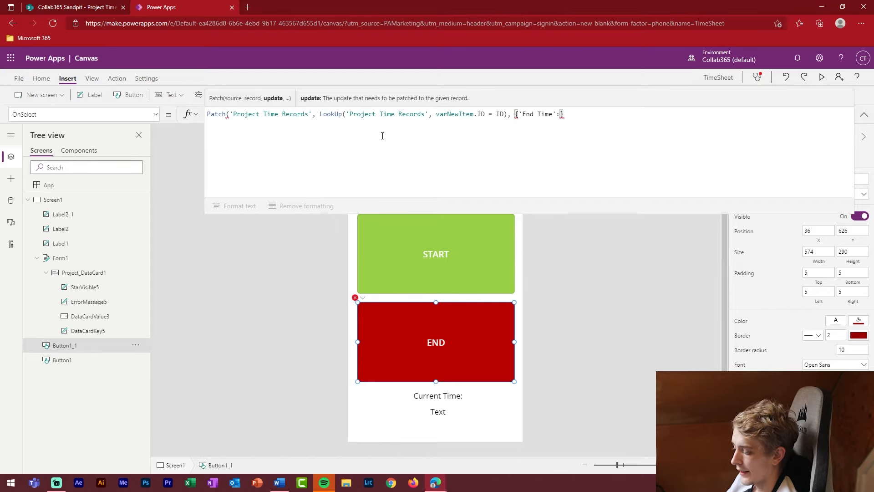
pyautogui.write(' Now()')
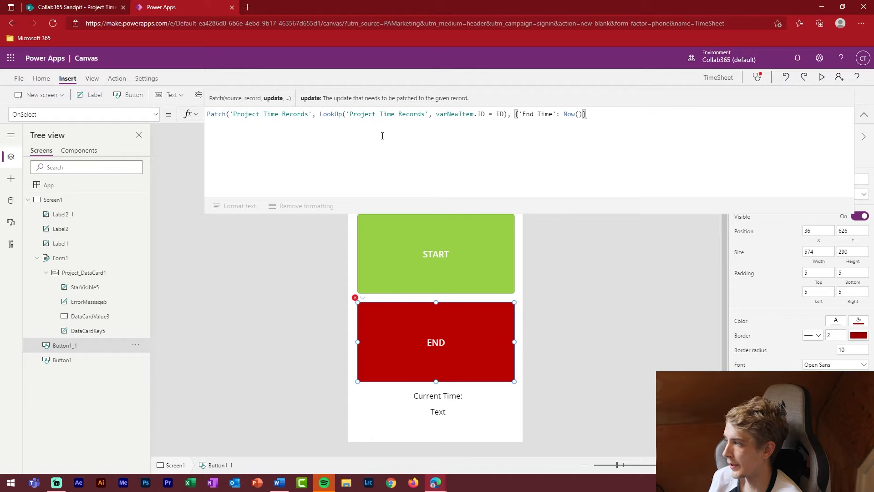
pyautogui.write(',')
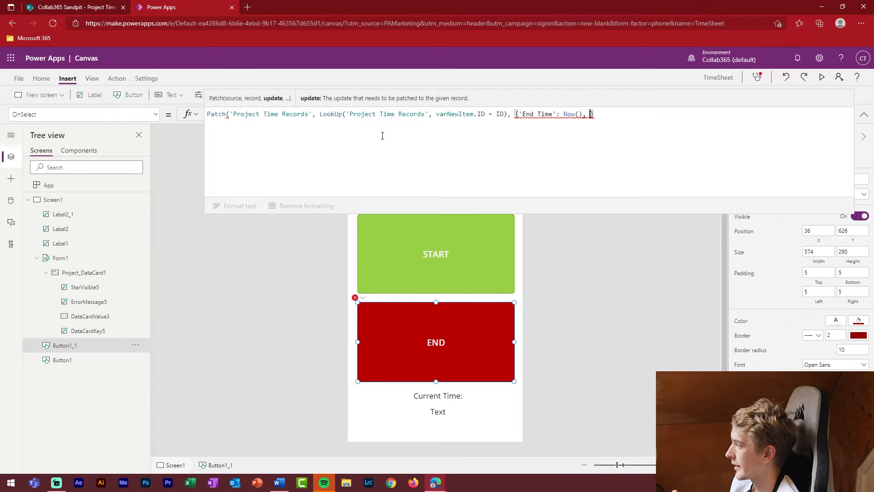
# Step: Add the 'Time Spent' field to the update record, starting a DateDiff from varNewItem.'Start Time'
pyautogui.write('Time')
pyautogui.press('Down')
pyautogui.press('Down')
pyautogui.press('Down')
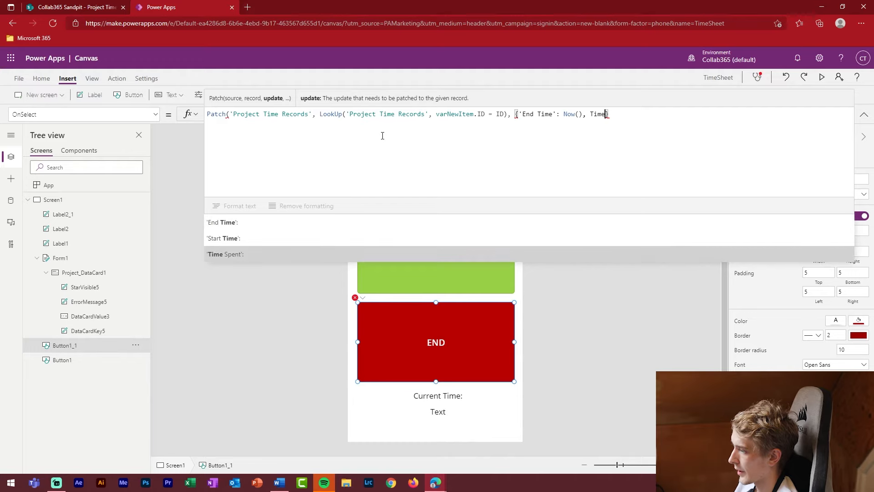
pyautogui.press('Tab')
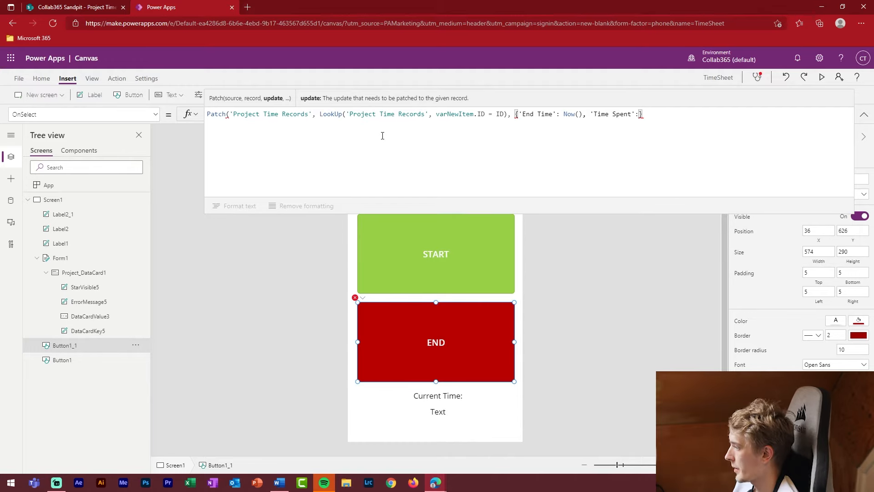
pyautogui.write('DateF')
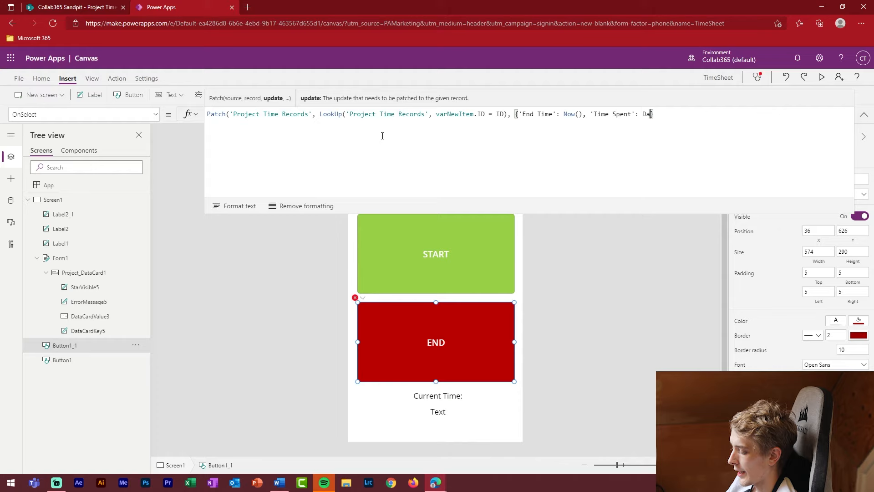
pyautogui.press('Tab')
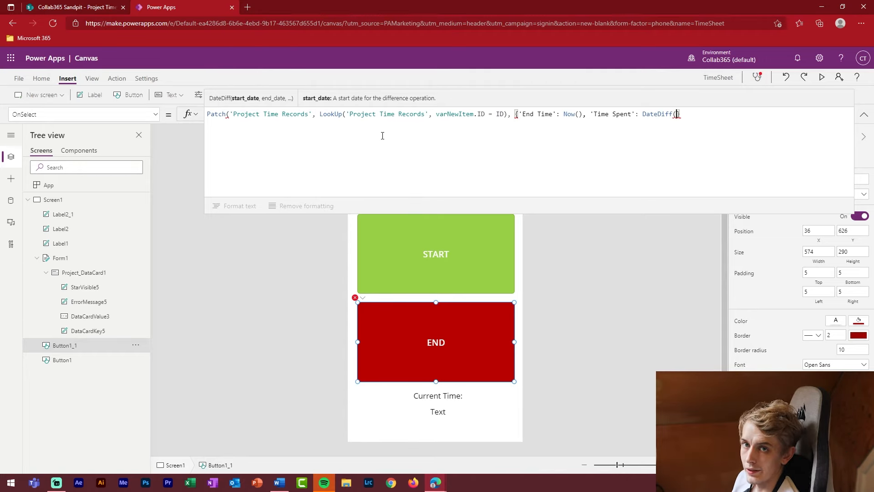
pyautogui.write('varNewItem')
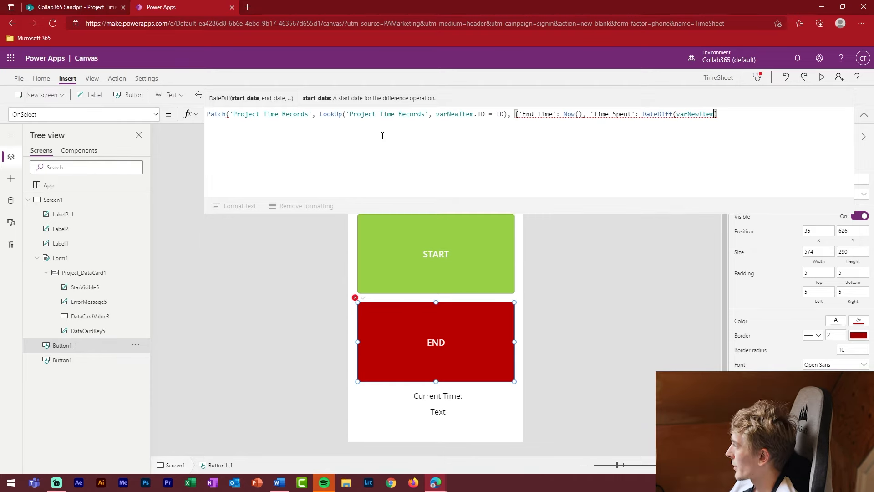
pyautogui.write('.sta')
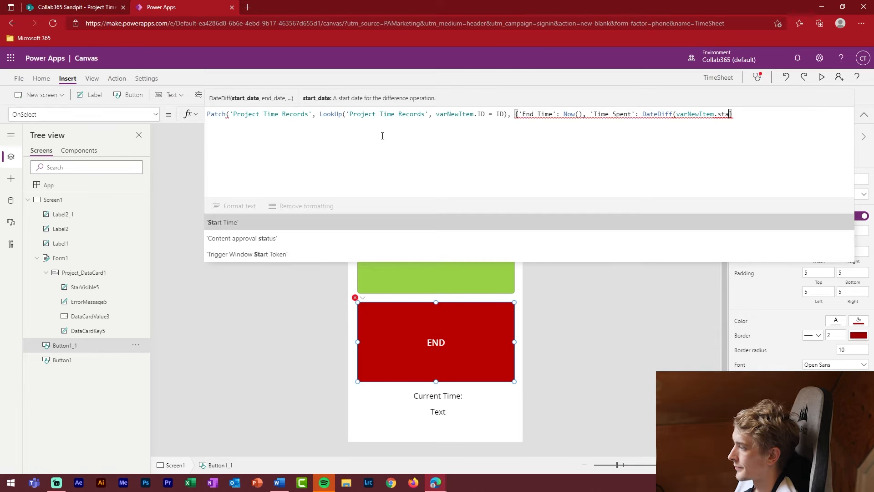
pyautogui.press('Tab')
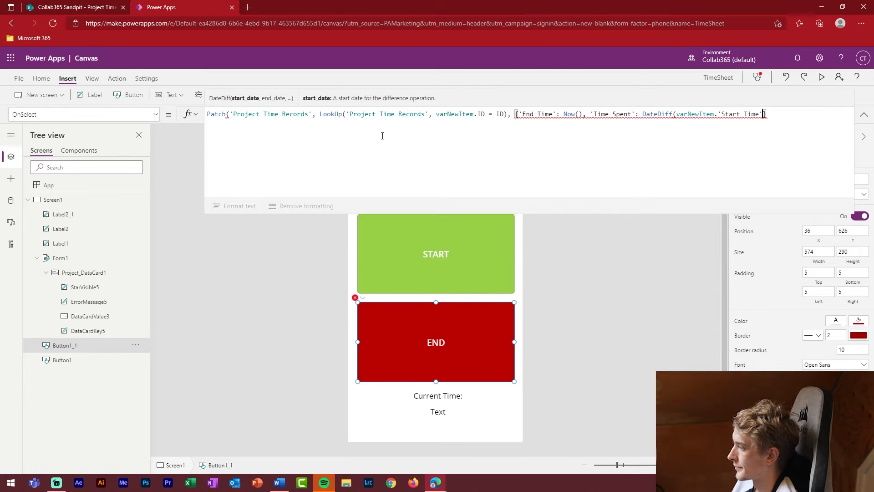
# Step: Complete the DateDiff with Now() as end date and Minutes as unit, and close the update record and Patch call
pyautogui.write(',')
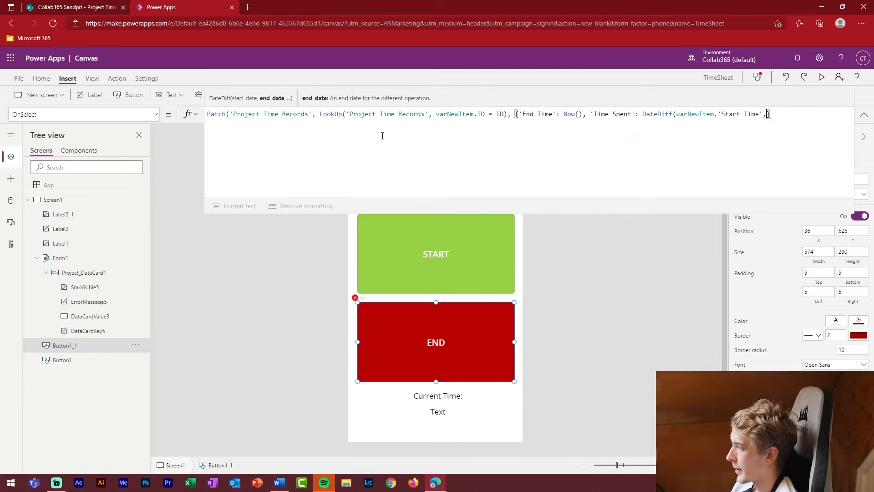
pyautogui.write('Now')
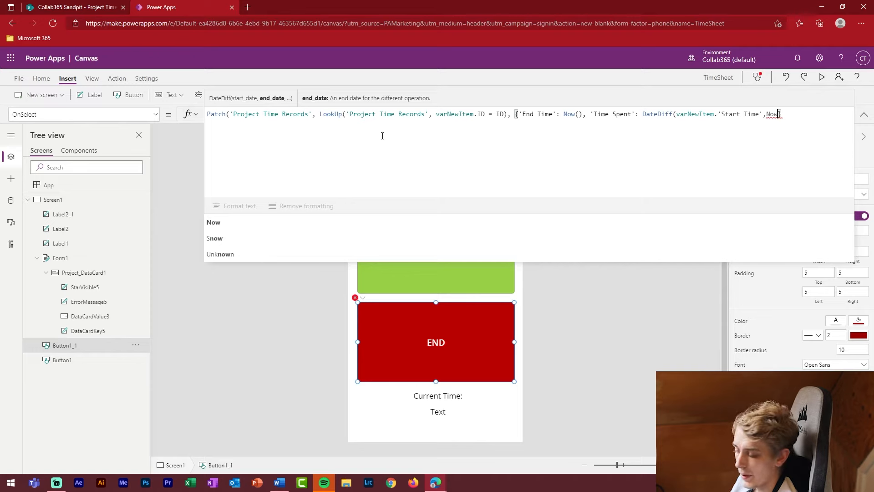
pyautogui.write('(),')
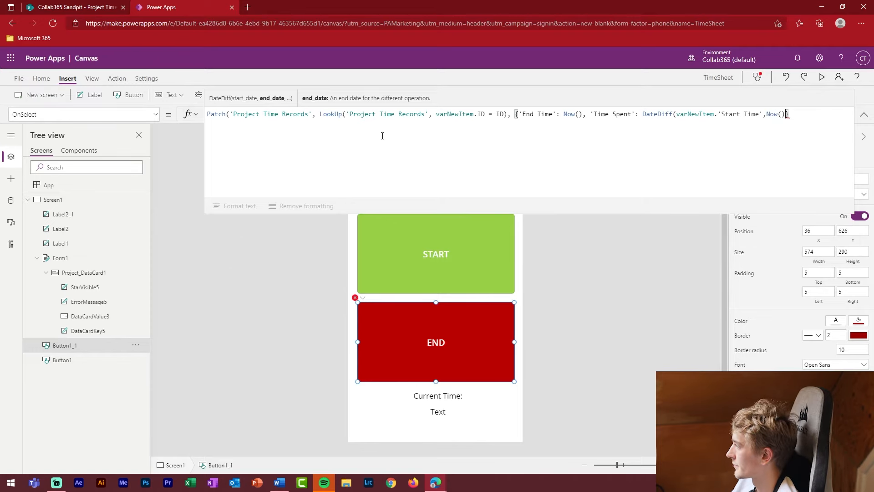
pyautogui.write(' Min')
pyautogui.press('Down')
pyautogui.press('Down')
pyautogui.press('Down')
pyautogui.press('Down')
pyautogui.press('Down')
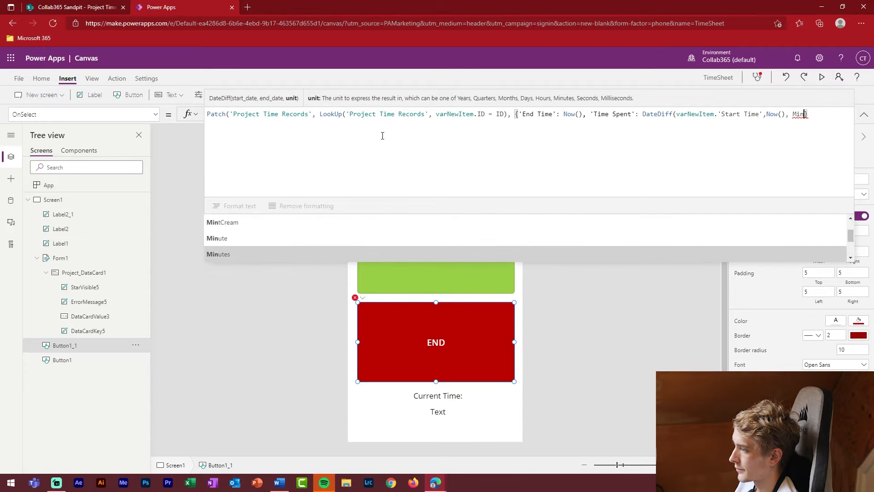
pyautogui.press('Tab')
pyautogui.write(')}')
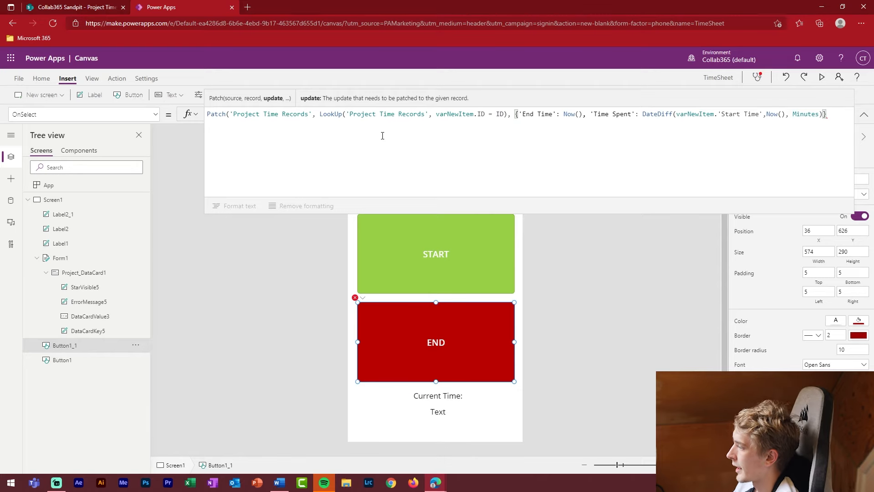
pyautogui.write(')')
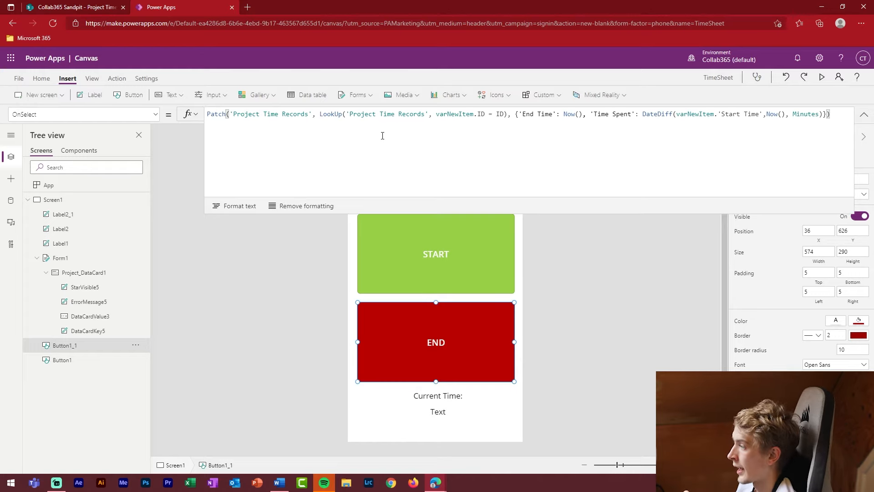
# Step: Add 'Active Session': false after the 'Time Spent' field inside the END button's update record
pyautogui.press('Left')
pyautogui.press('Left')
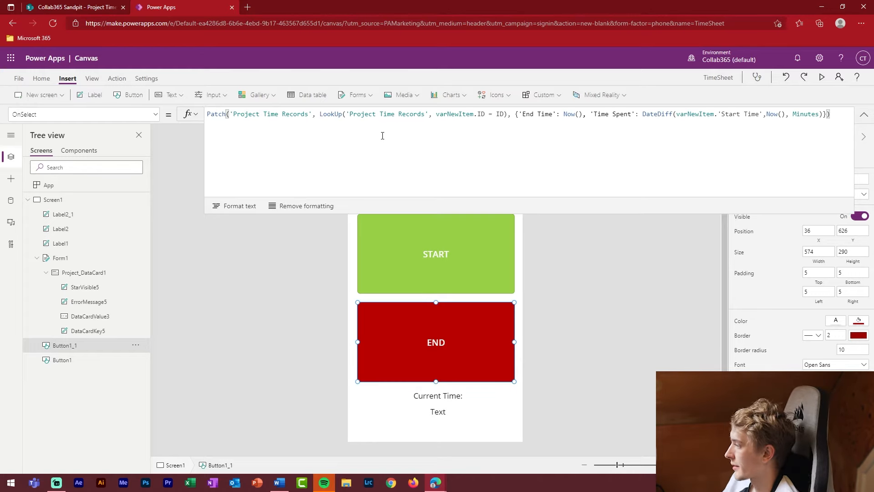
pyautogui.write(',')
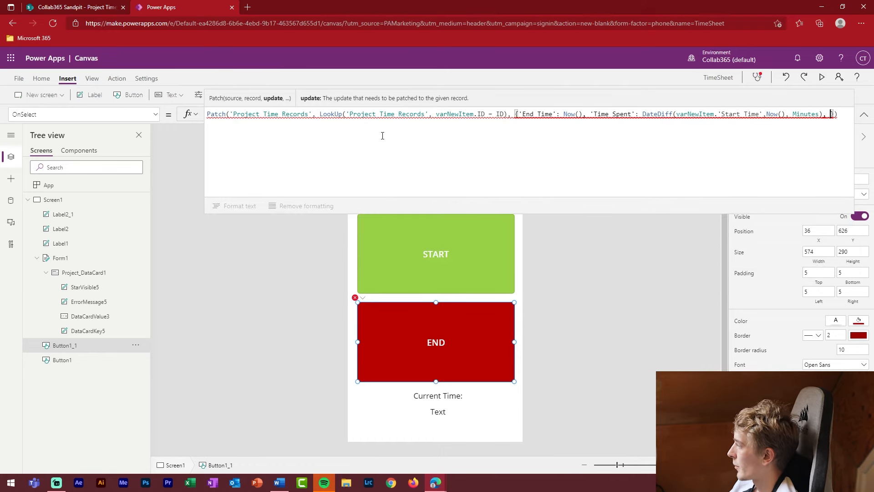
pyautogui.write(' Ac')
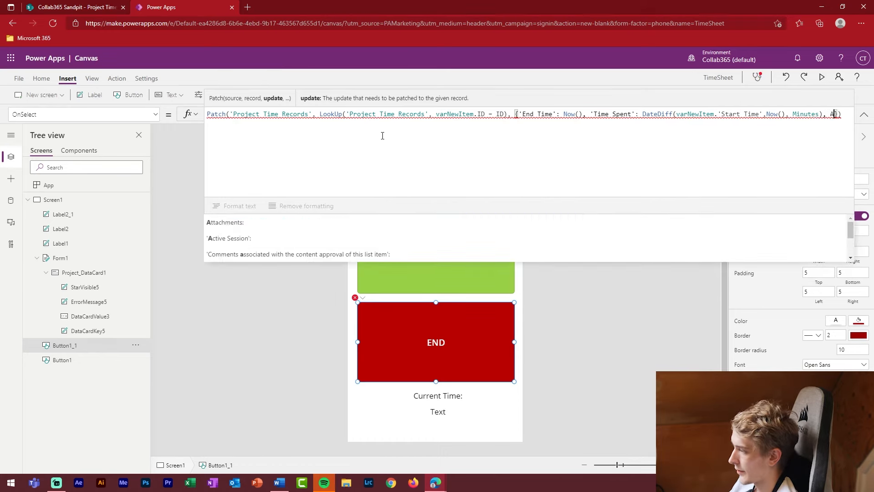
pyautogui.press('Tab')
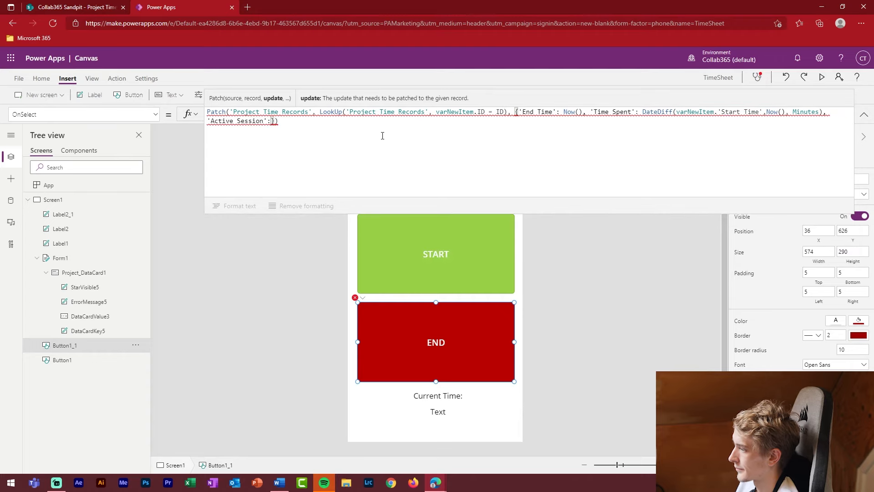
pyautogui.write('false')
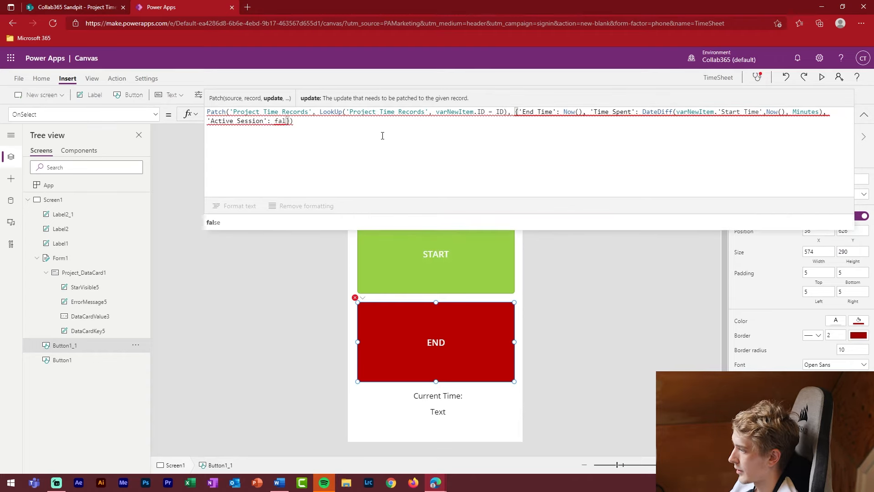
# Step: Wrap the END button's Patch formula in Set(varNewItem, ...) so the updated record is stored in the variable
pyautogui.press('Right')
pyautogui.press('Right')
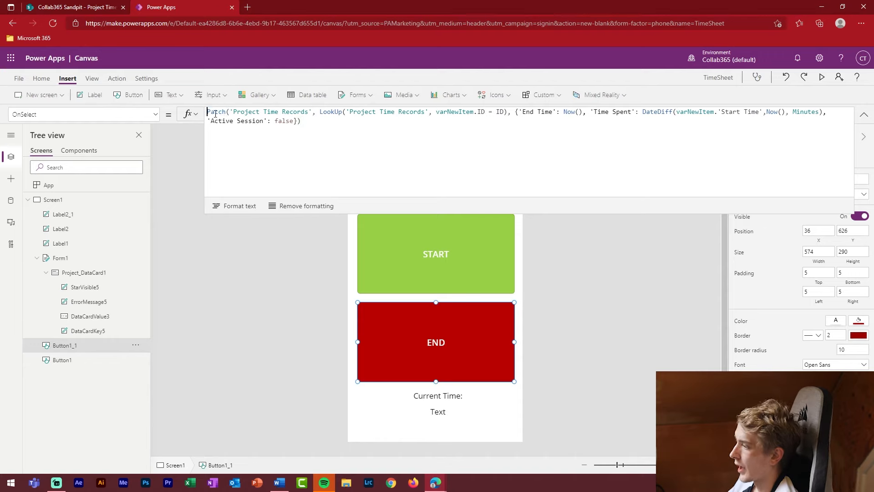
pyautogui.write('Set')
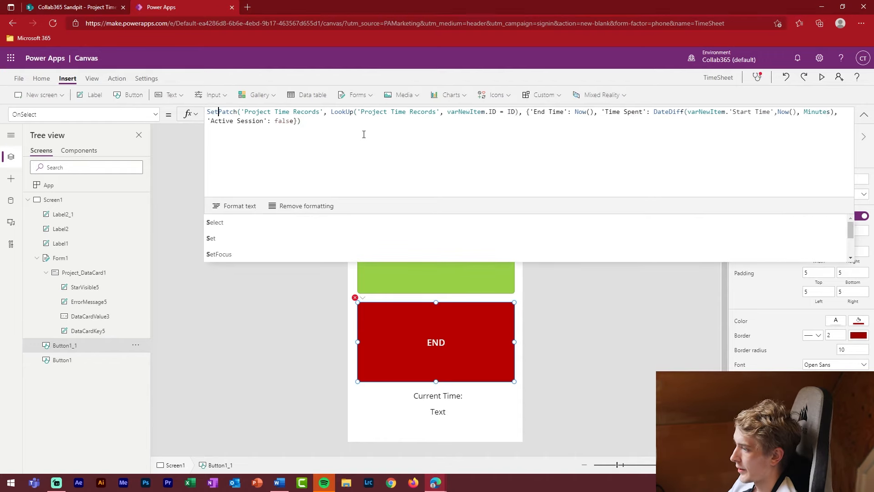
pyautogui.write('(')
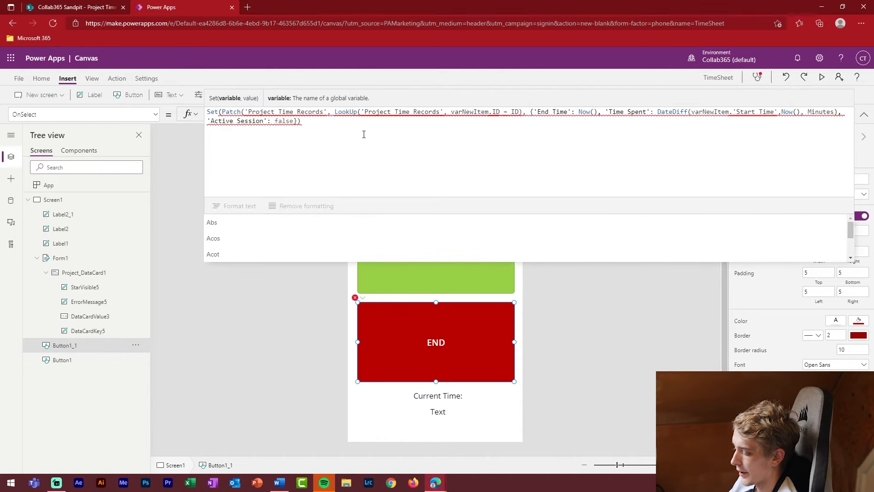
pyautogui.write('varNew')
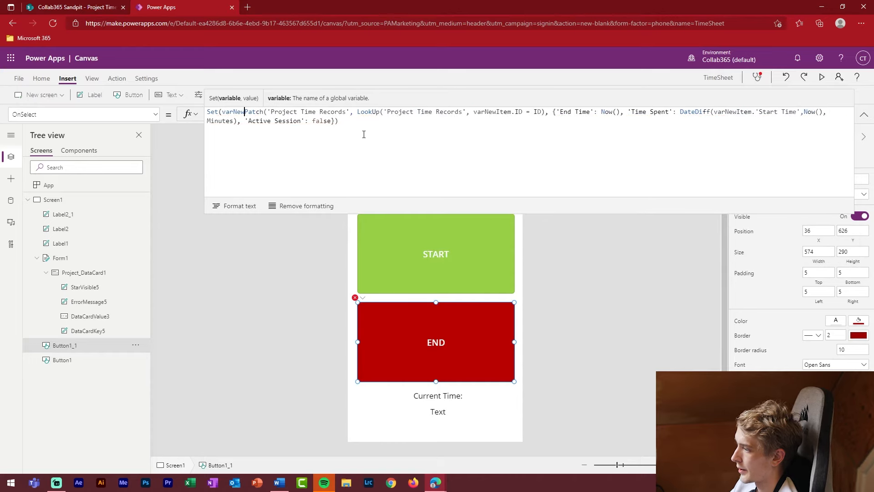
pyautogui.write('Item,')
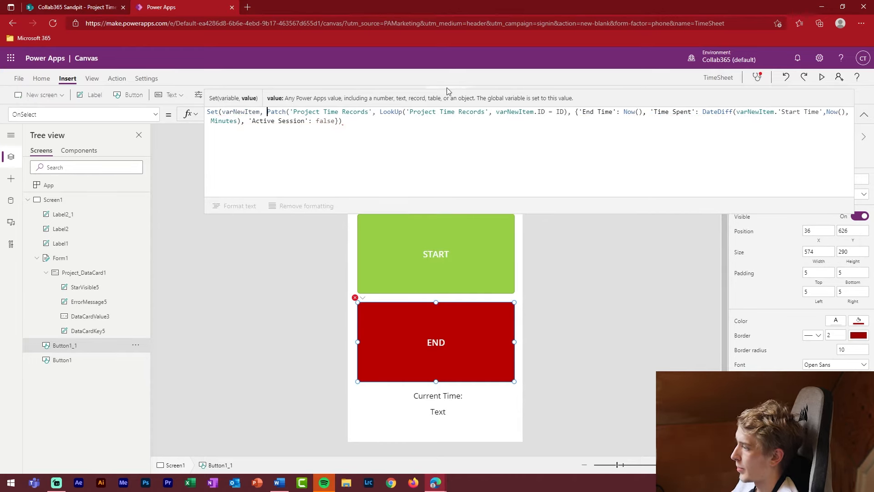
pyautogui.click(356, 120)
pyautogui.write('))')
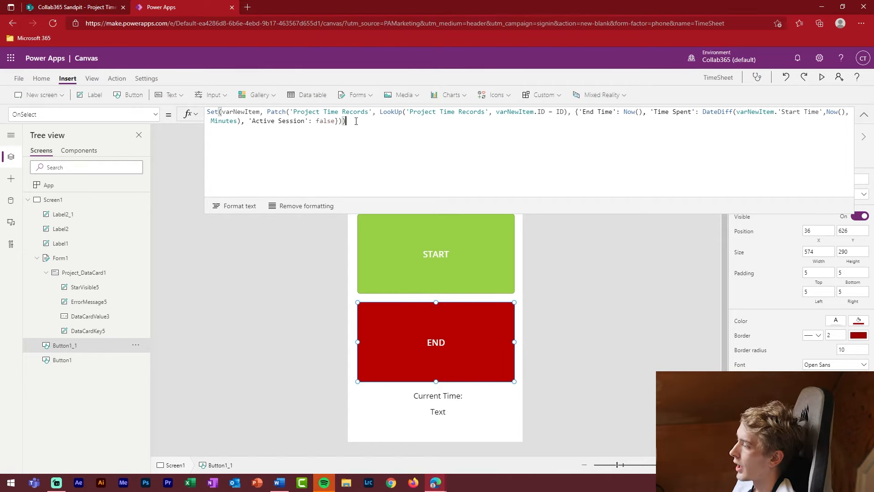
pyautogui.click(561, 253)
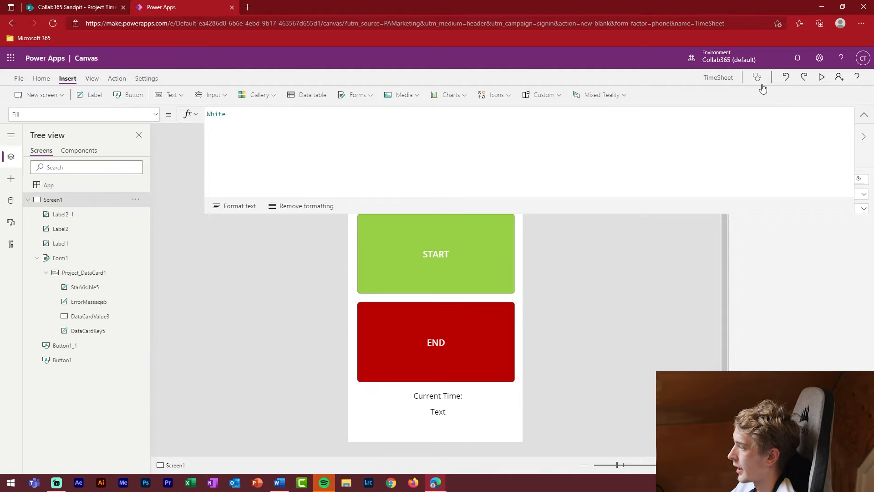
# Step: Preview the app and choose Advertising & Marketing as the project
pyautogui.click(821, 79)
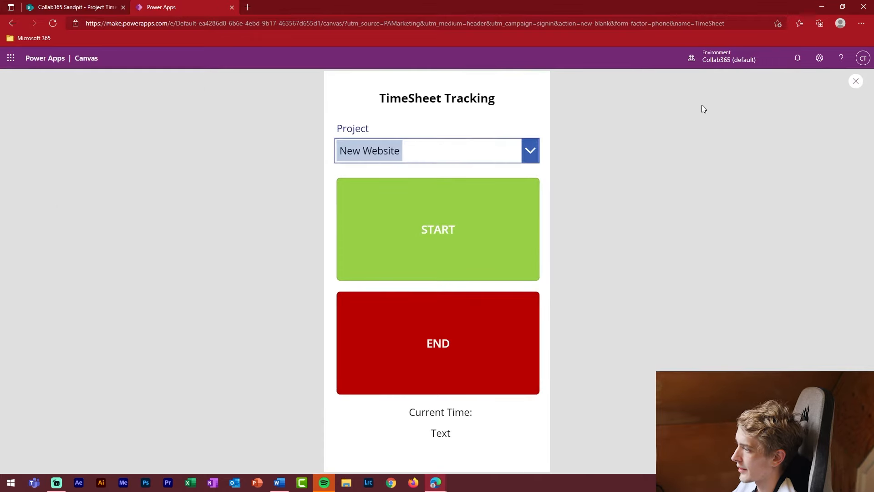
pyautogui.click(531, 151)
pyautogui.click(433, 223)
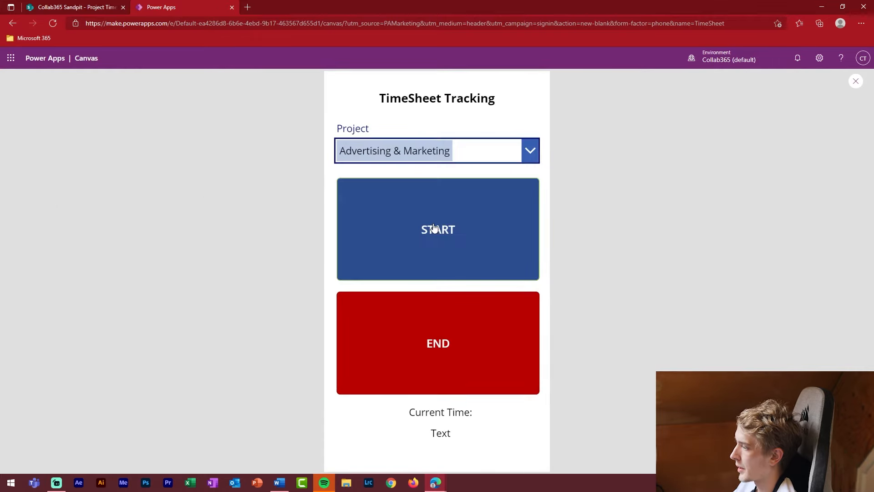
pyautogui.click(434, 228)
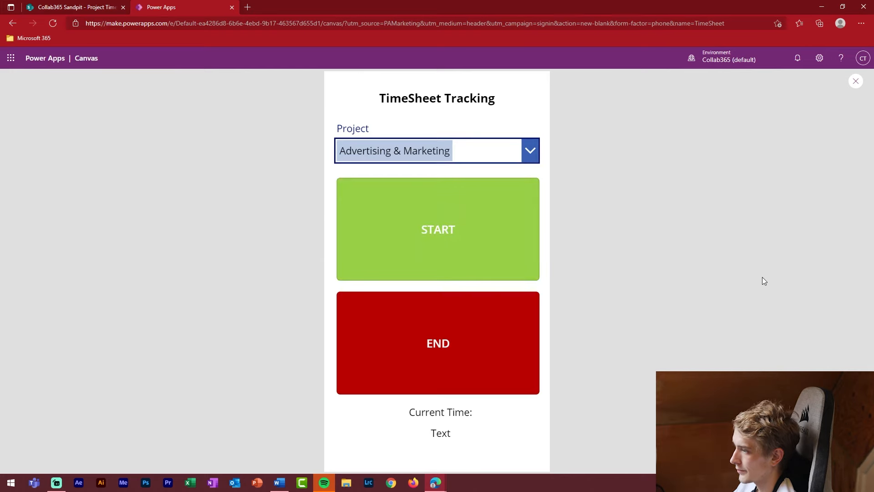
# Step: Switch to SharePoint and delete the existing New Website item from the Project Time Records list
pyautogui.click(57, 7)
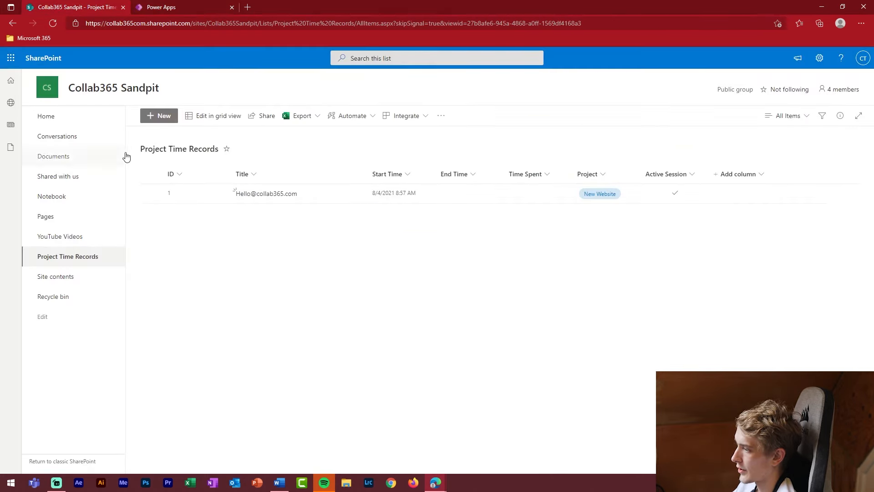
pyautogui.click(152, 175)
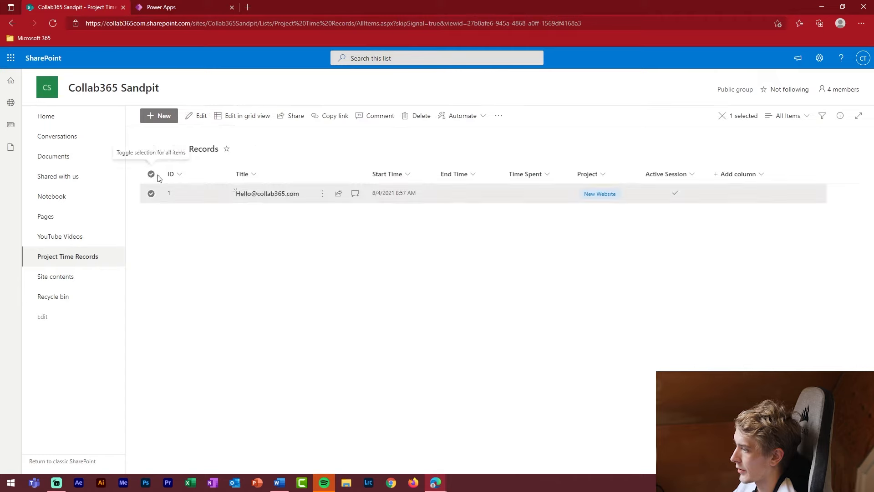
pyautogui.click(417, 119)
pyautogui.click(443, 285)
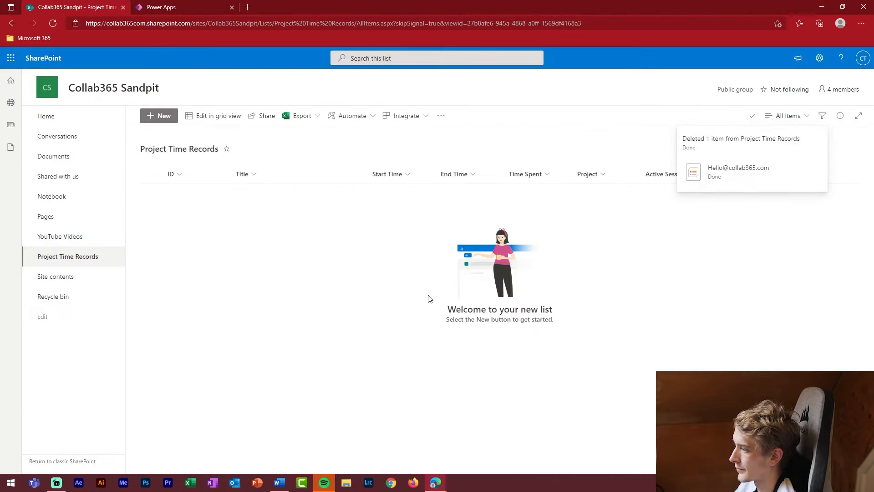
# Step: Start a session in the Power Apps preview, then reload the SharePoint list to check for the new record
pyautogui.click(198, 4)
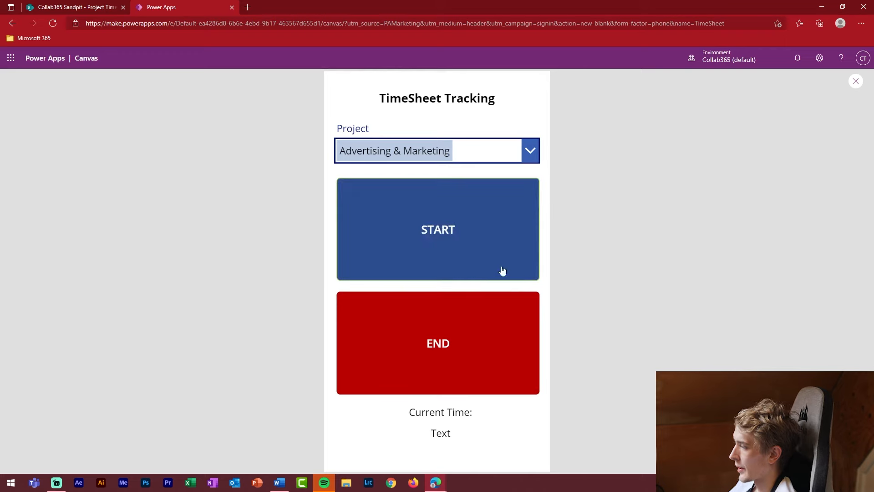
pyautogui.click(422, 241)
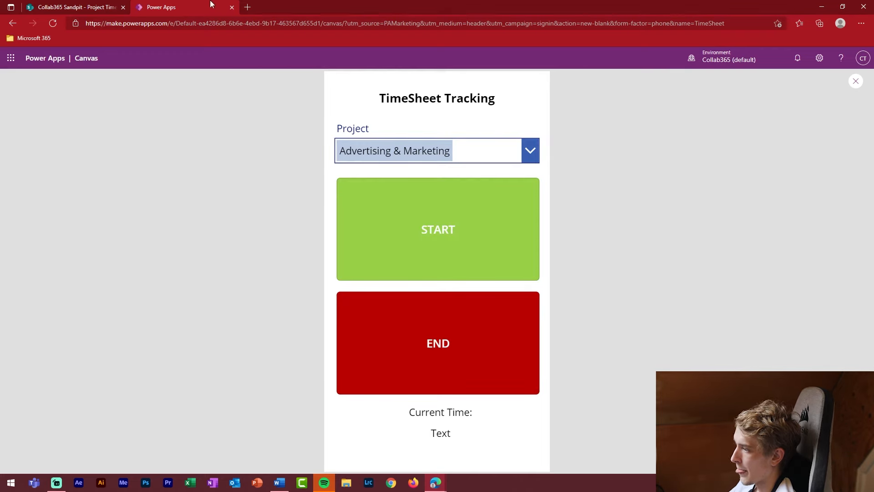
pyautogui.click(83, 5)
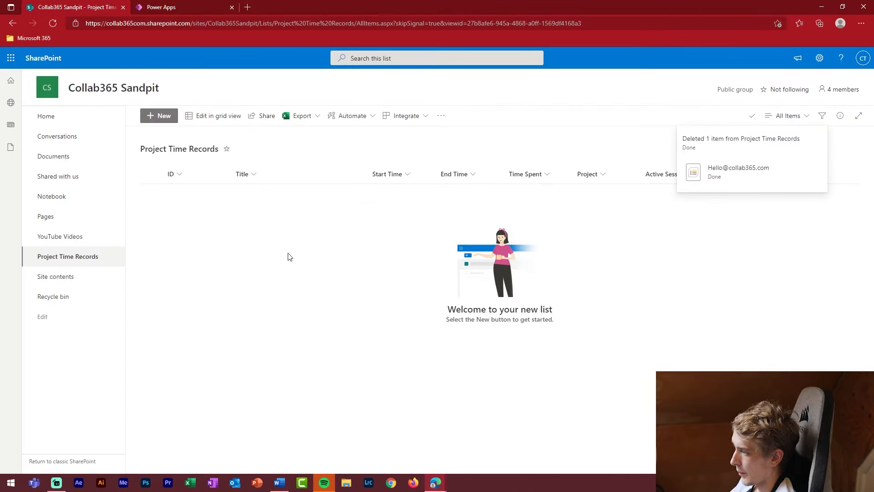
pyautogui.click(53, 23)
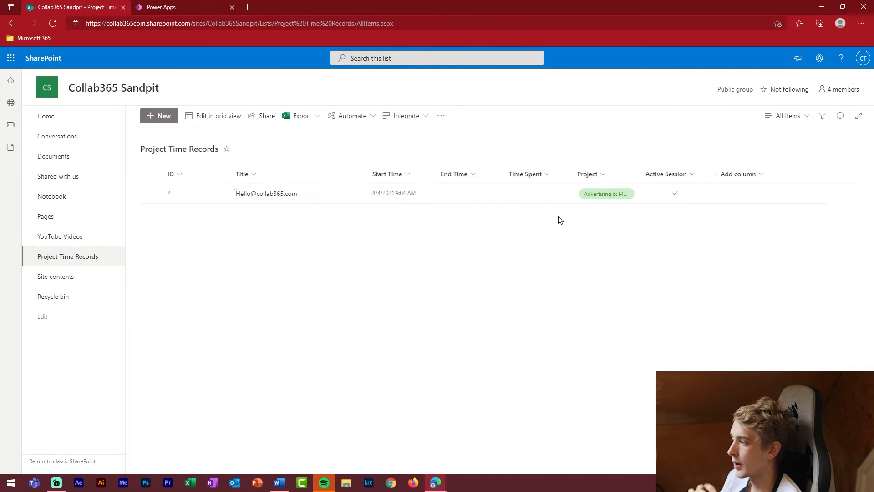
# Step: End the session in the Power Apps preview, then reload the SharePoint list to check the updated record
pyautogui.hotkey('ctrl', 'Tab')
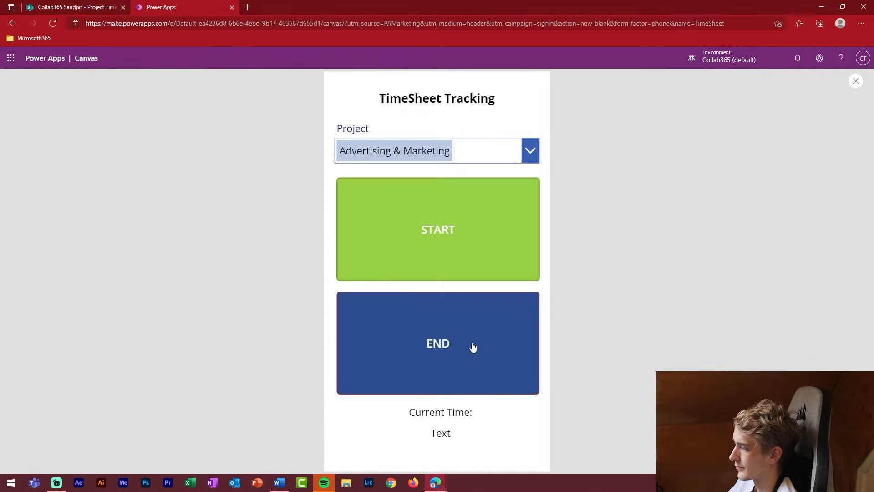
pyautogui.click(474, 347)
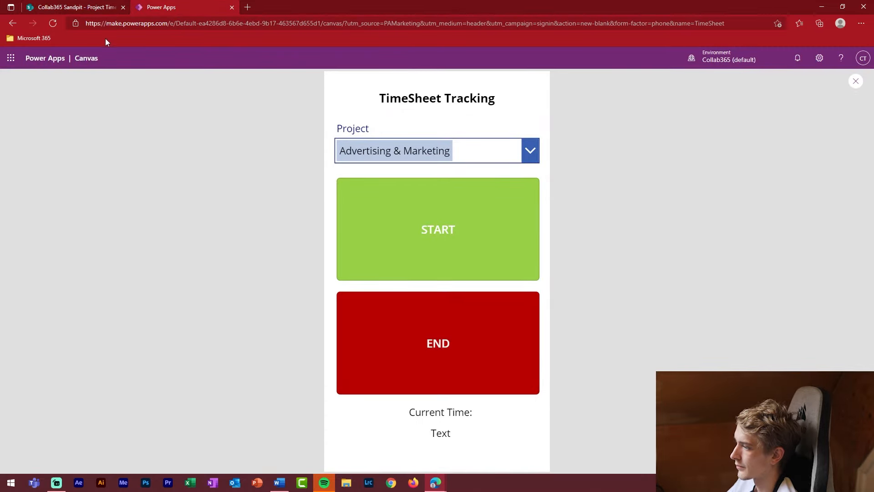
pyautogui.click(80, 6)
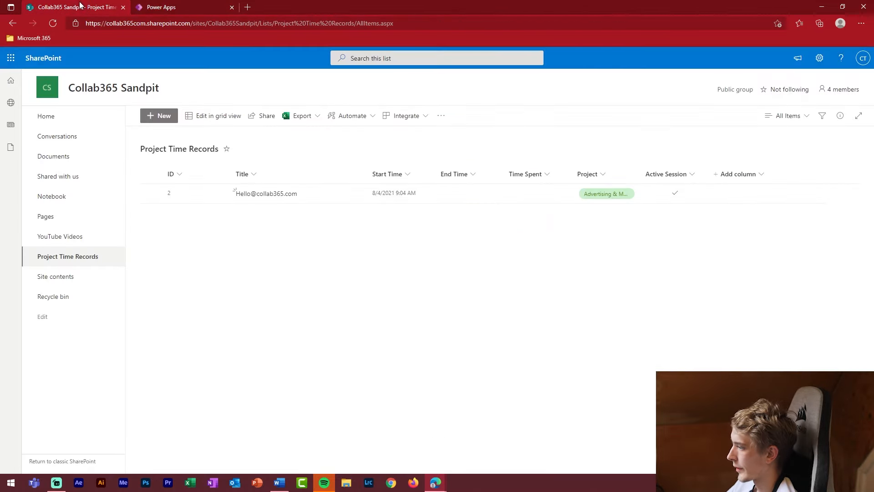
pyautogui.click(53, 22)
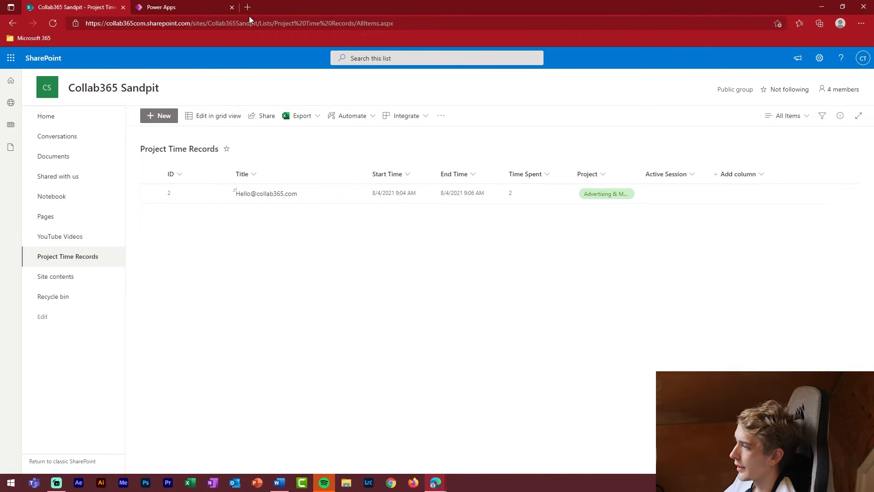
# Step: Return to Power Apps, close the preview and open the START button's DisplayMode formula for editing
pyautogui.click(179, 6)
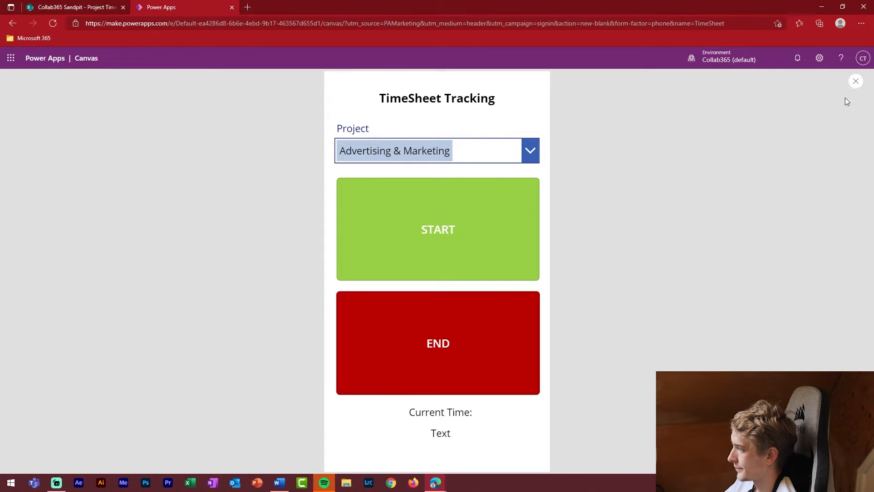
pyautogui.click(855, 81)
pyautogui.click(637, 184)
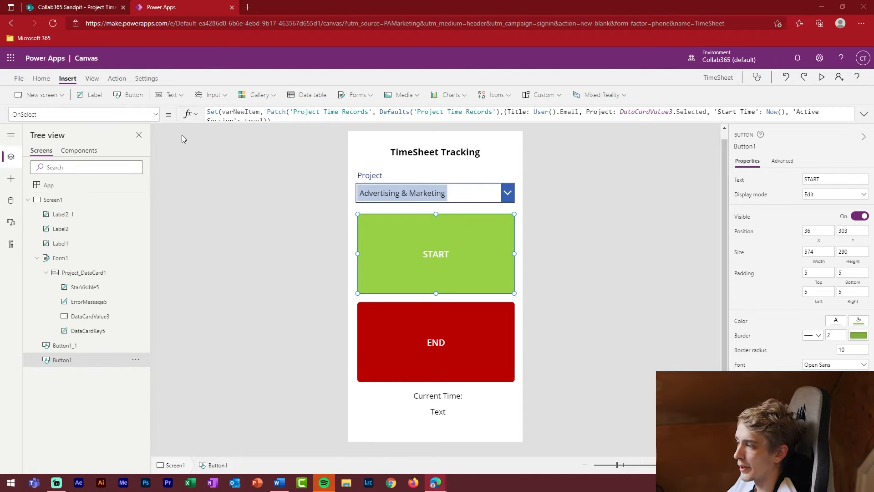
pyautogui.click(156, 118)
pyautogui.scroll(3, 57, 204)
pyautogui.scroll(4, 57, 204)
pyautogui.scroll(-1, 50, 273)
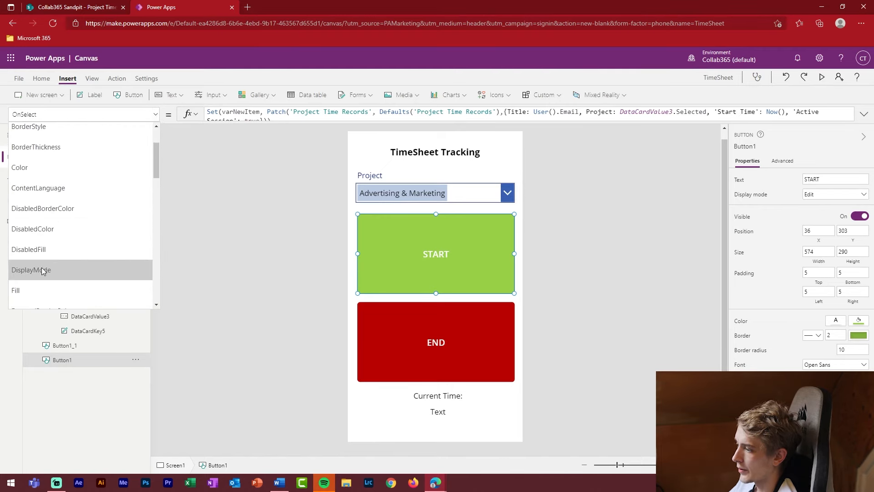
pyautogui.click(42, 271)
pyautogui.click(246, 118)
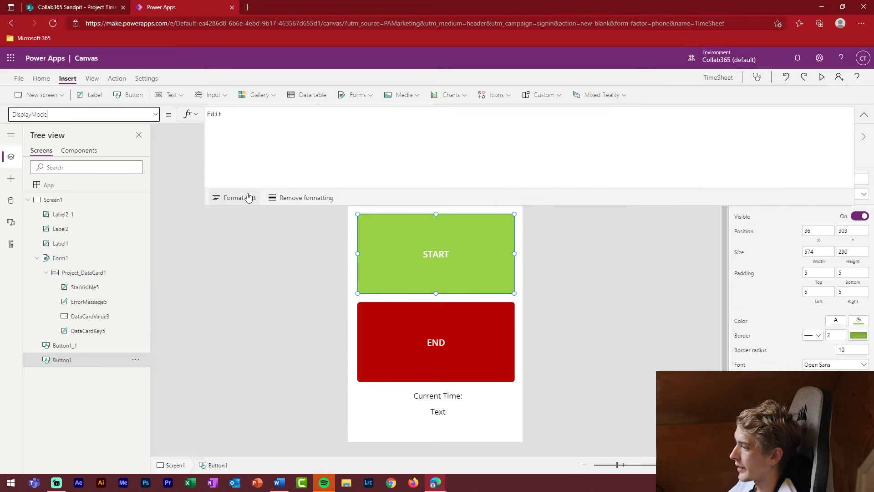
# Step: Set the START button's formula to DisplayMode.Disabled and look at the button on the canvas
pyautogui.click(271, 115)
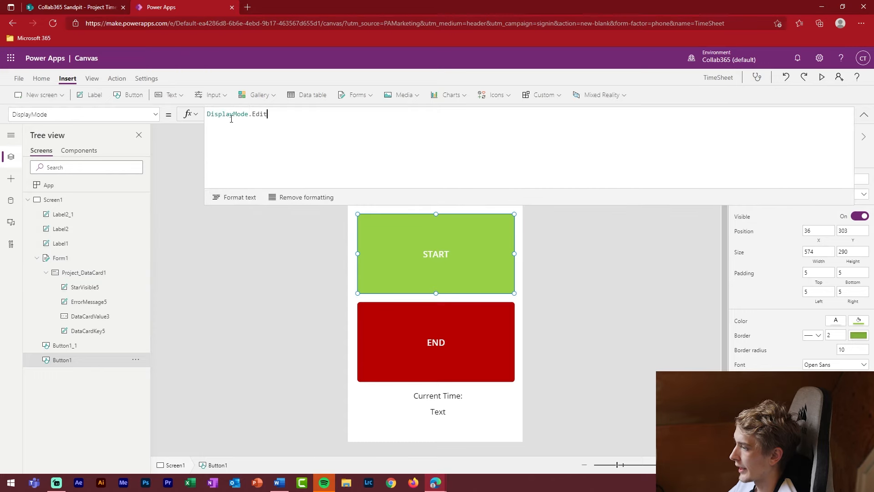
pyautogui.doubleClick(260, 114)
pyautogui.write('dis')
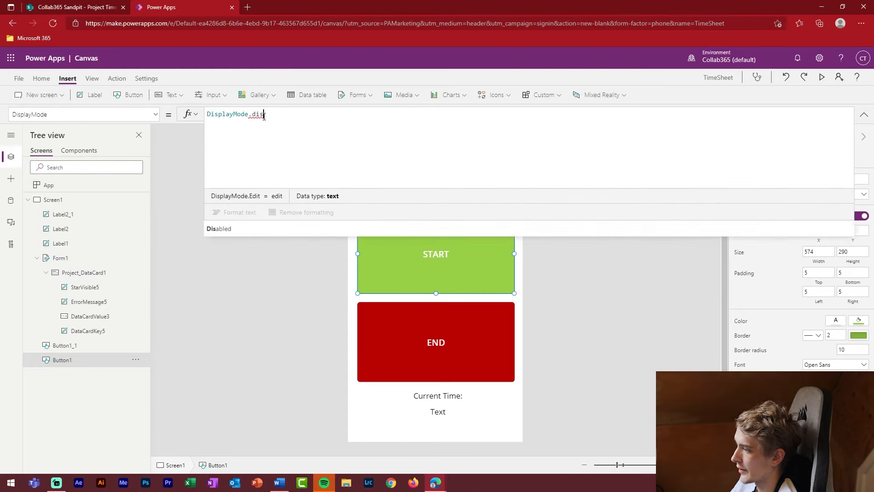
pyautogui.press('Tab')
pyautogui.click(564, 270)
pyautogui.click(468, 245)
pyautogui.click(598, 255)
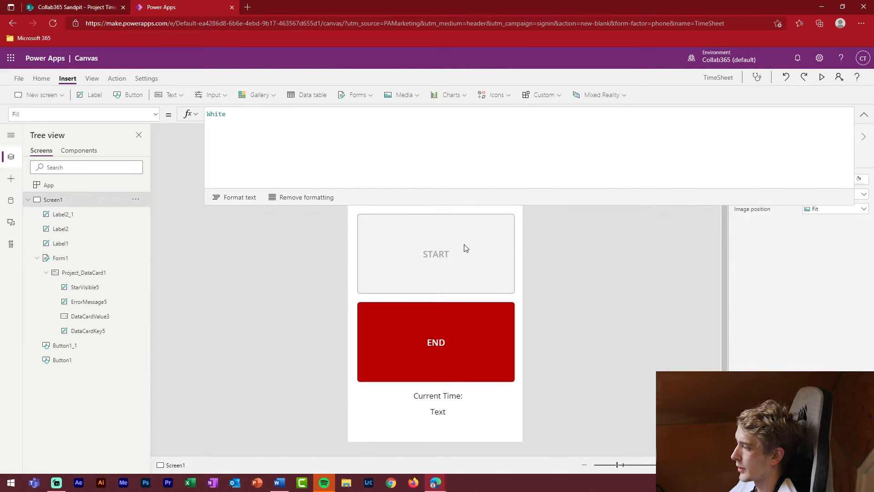
# Step: Replace the START button's DisplayMode formula with an If function whose condition is varNewItem.'Active Session' = true
pyautogui.click(476, 275)
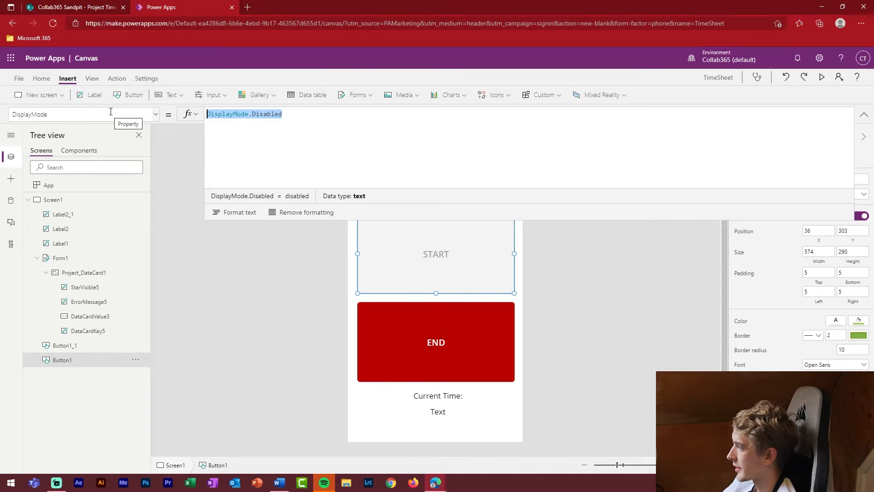
pyautogui.write('If(')
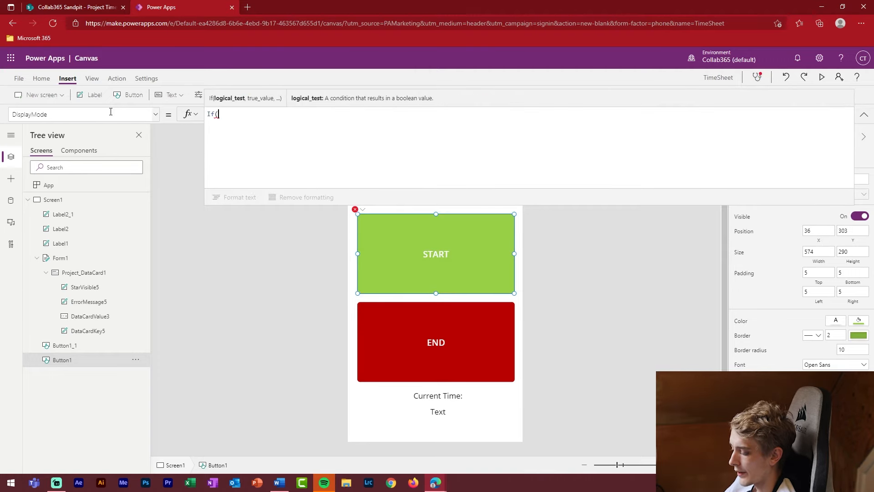
pyautogui.write('varNew')
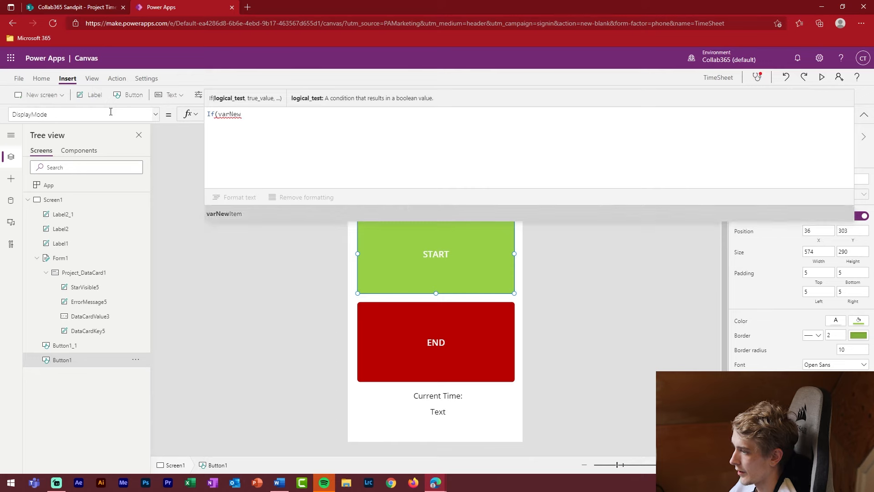
pyautogui.press('Tab')
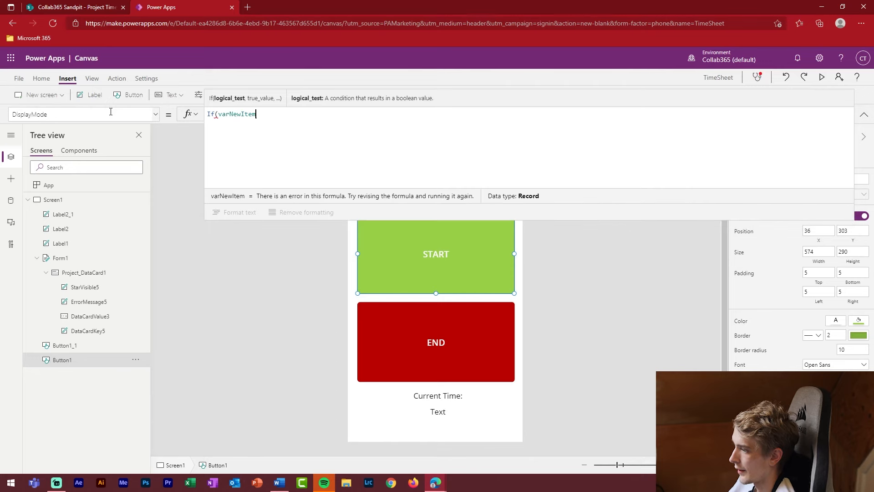
pyautogui.write('.')
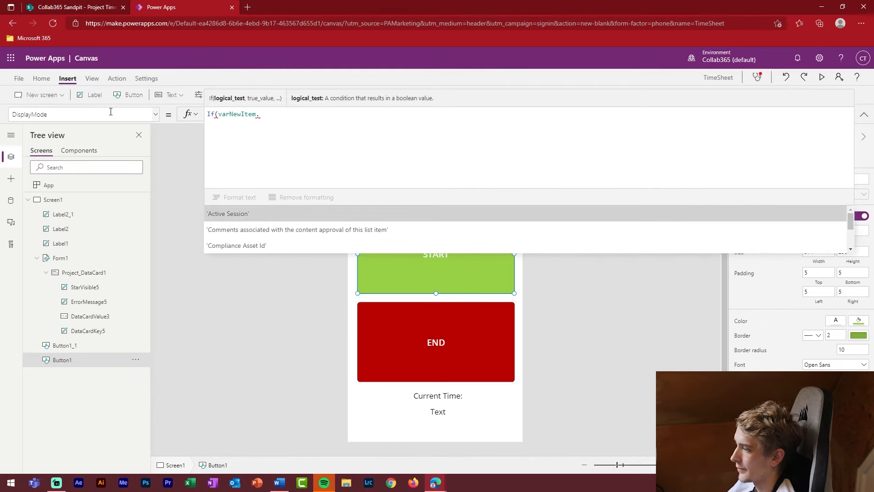
pyautogui.press('Tab')
pyautogui.write('=')
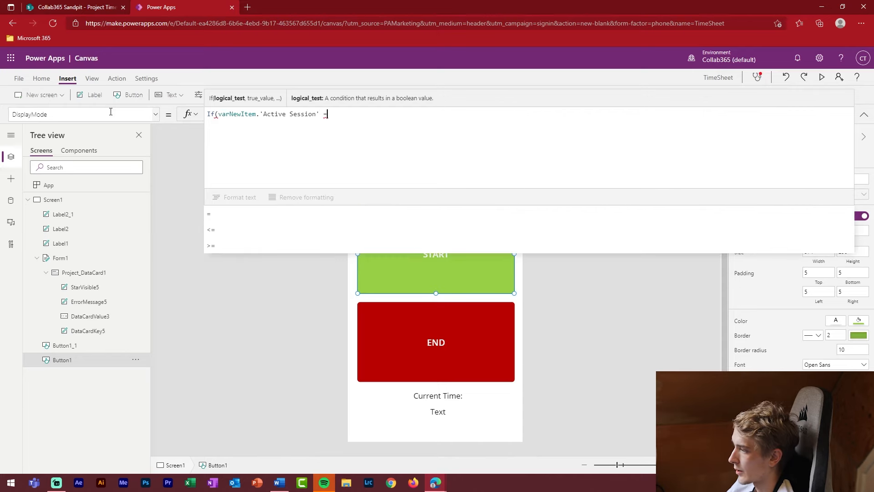
pyautogui.write(' true,')
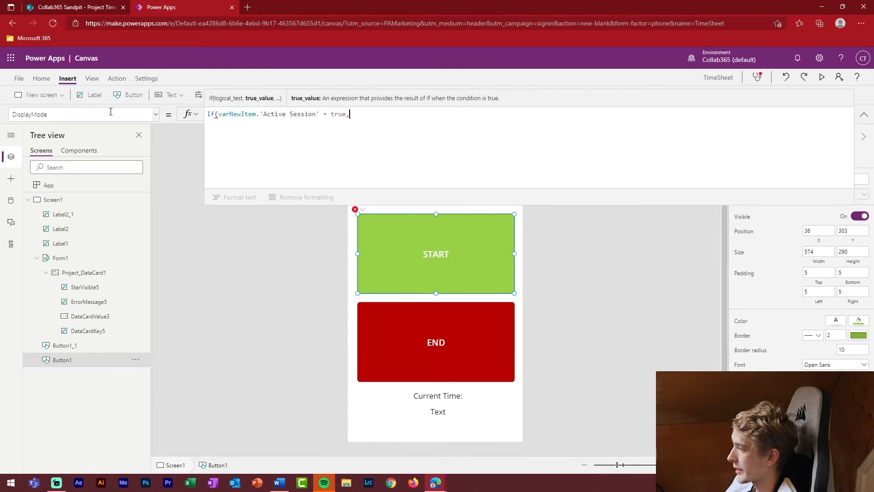
# Step: Complete the START button's If formula with DisplayMode.Disabled as the true result and Edit as the else result
pyautogui.write('displa')
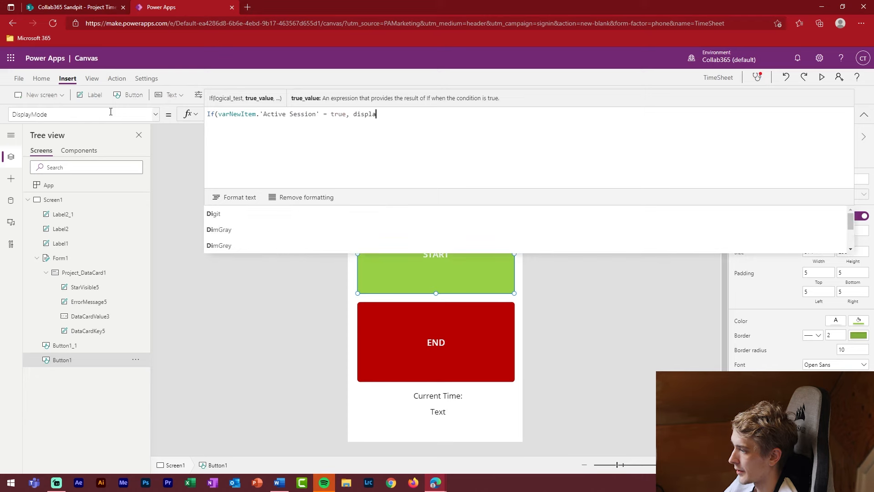
pyautogui.press('Tab')
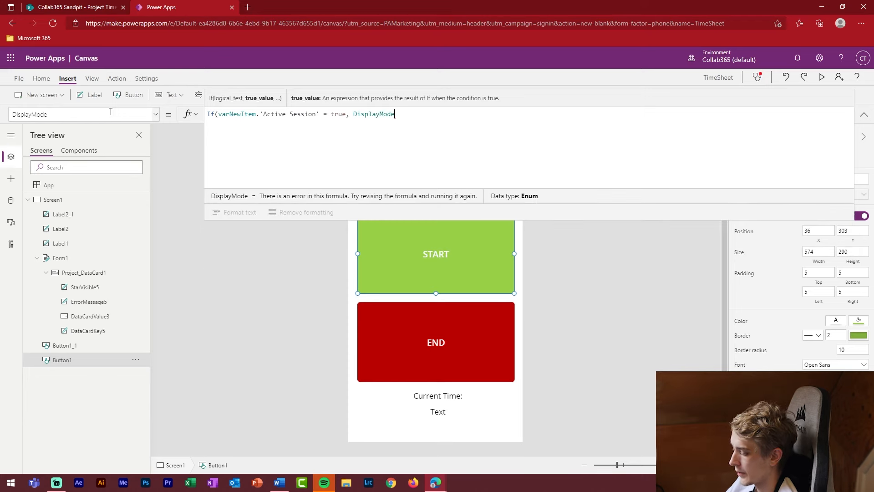
pyautogui.write('.dis')
pyautogui.press('Tab')
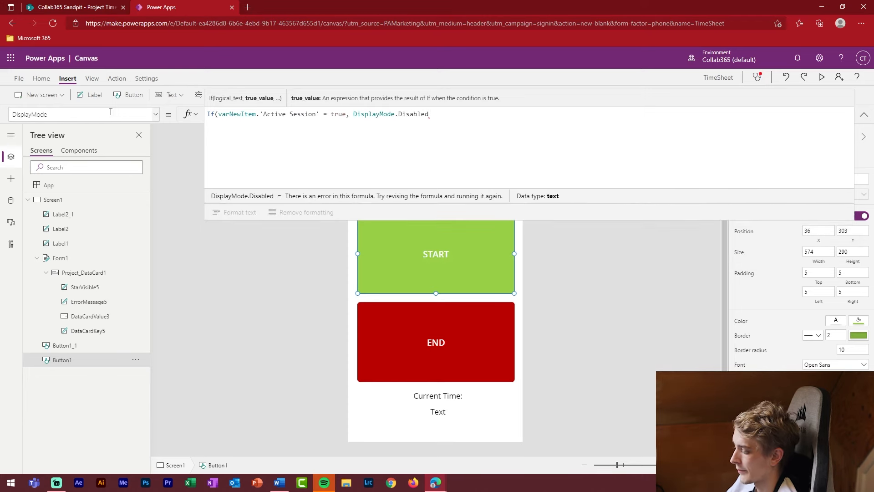
pyautogui.write(',')
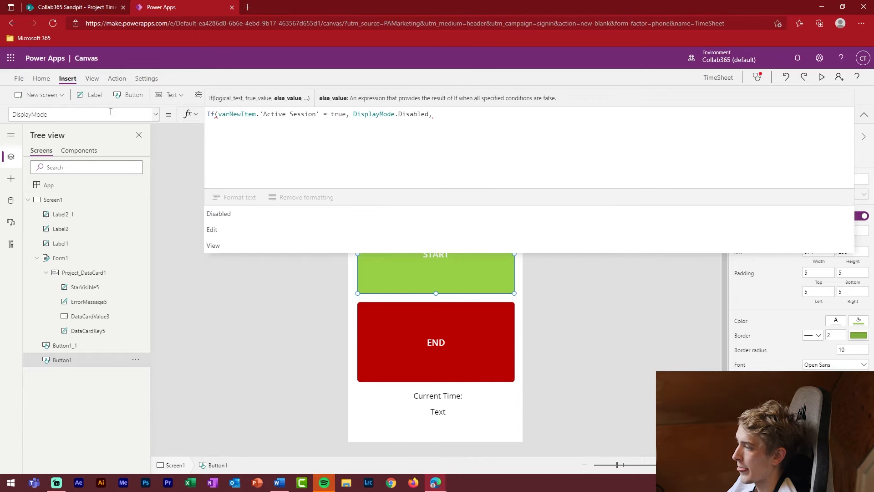
pyautogui.press('Down')
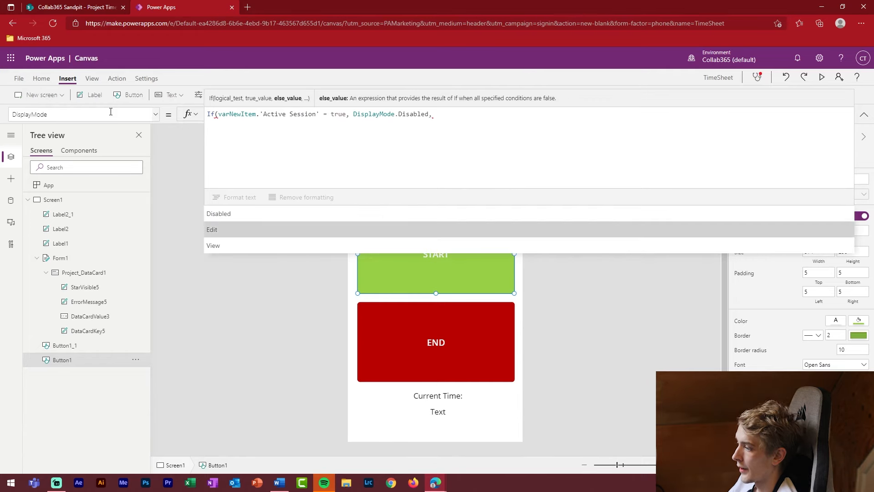
pyautogui.press('Tab')
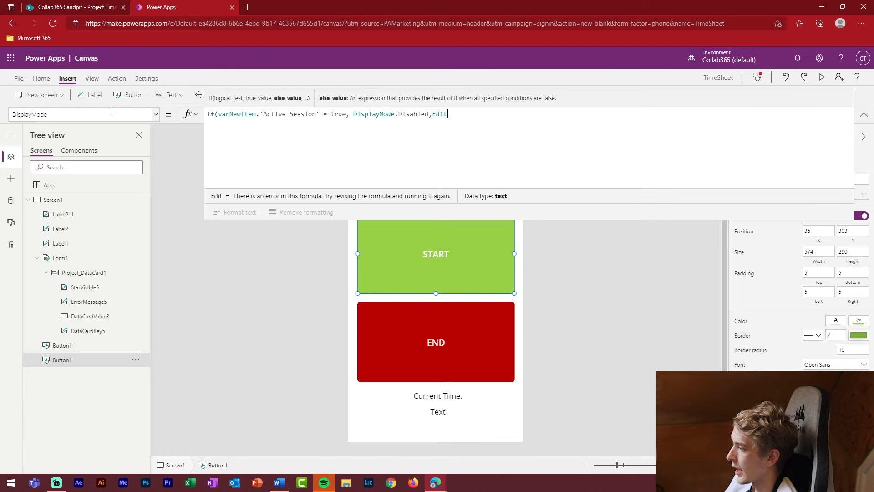
pyautogui.write(')')
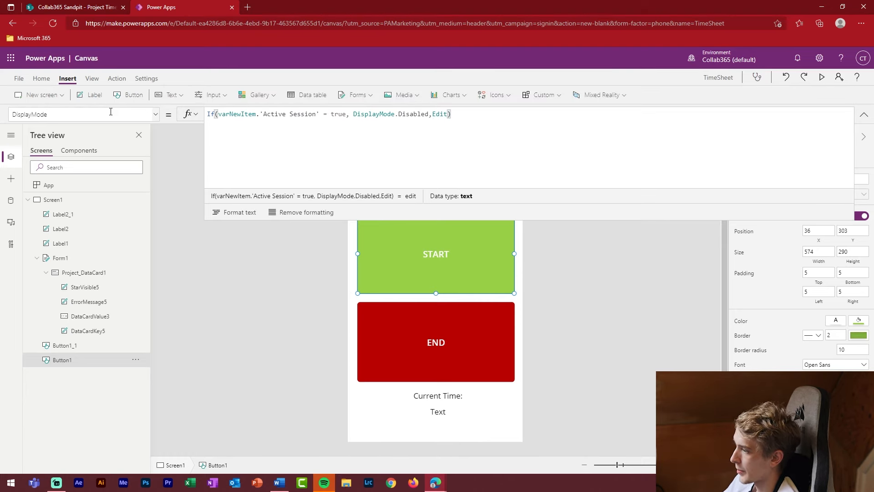
# Step: Replace the END button's DisplayMode formula with an If function whose condition is varNewItem.'Active Session' = false
pyautogui.click(492, 319)
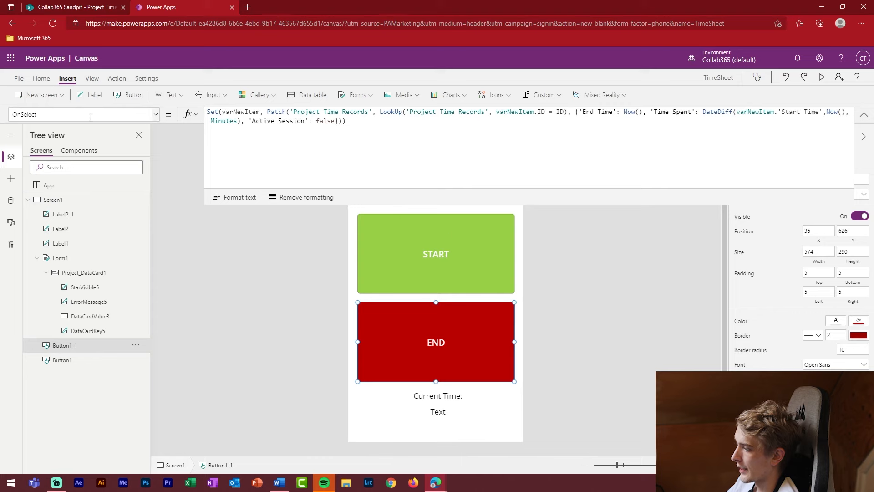
pyautogui.click(157, 116)
pyautogui.scroll(-3, 82, 203)
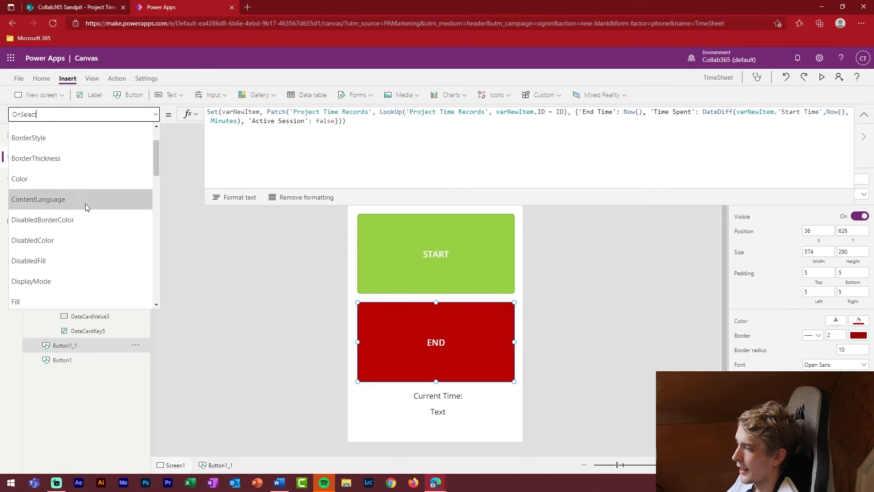
pyautogui.click(46, 279)
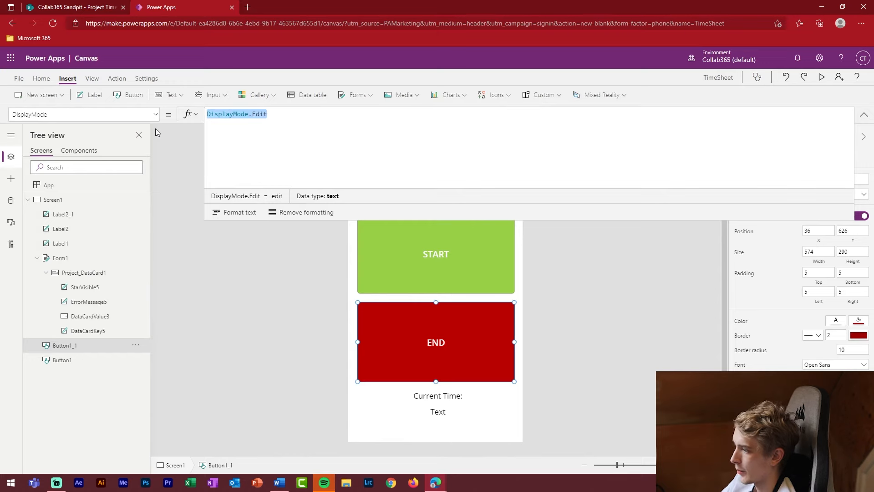
pyautogui.write('If(')
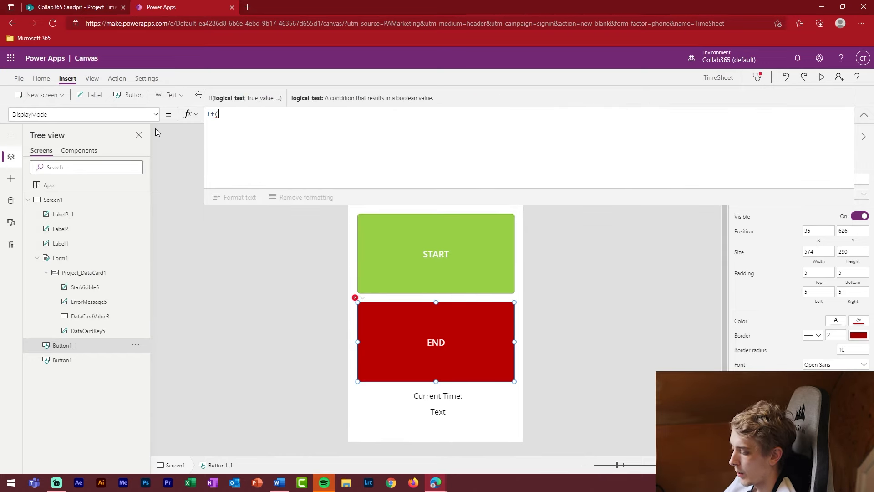
pyautogui.write('varNewItem.a')
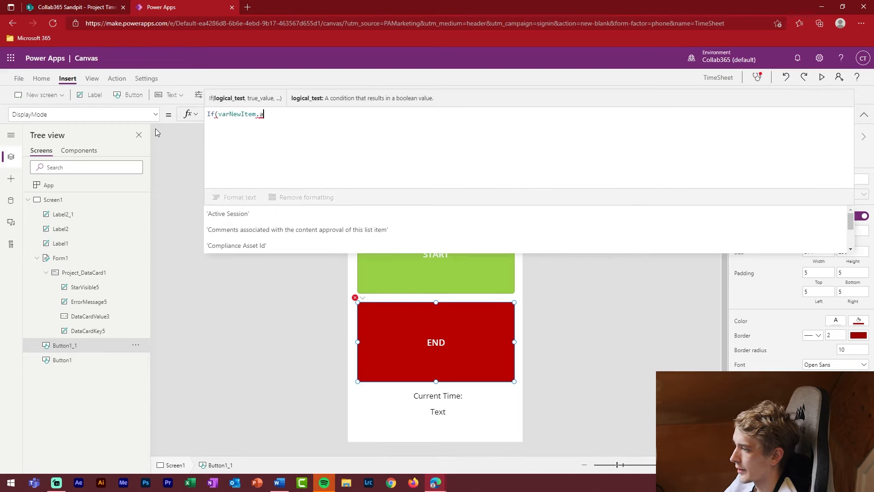
pyautogui.write('ct')
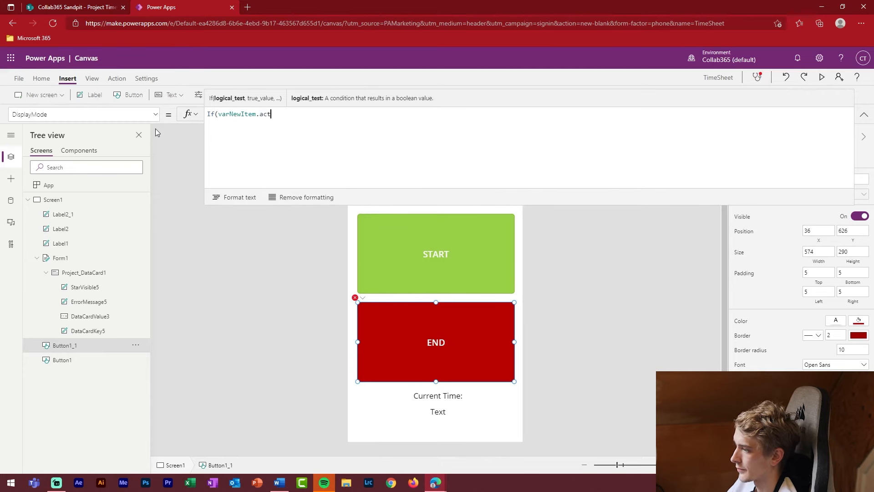
pyautogui.press('Tab')
pyautogui.write('= fal')
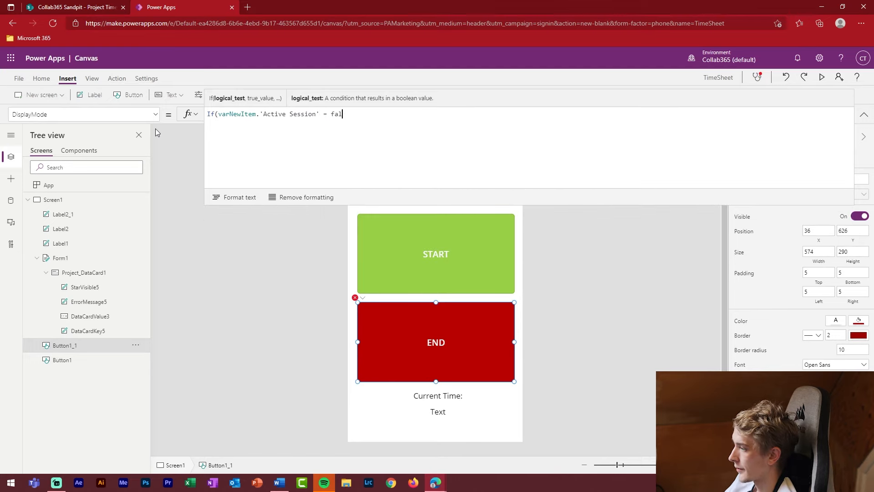
pyautogui.write('se,')
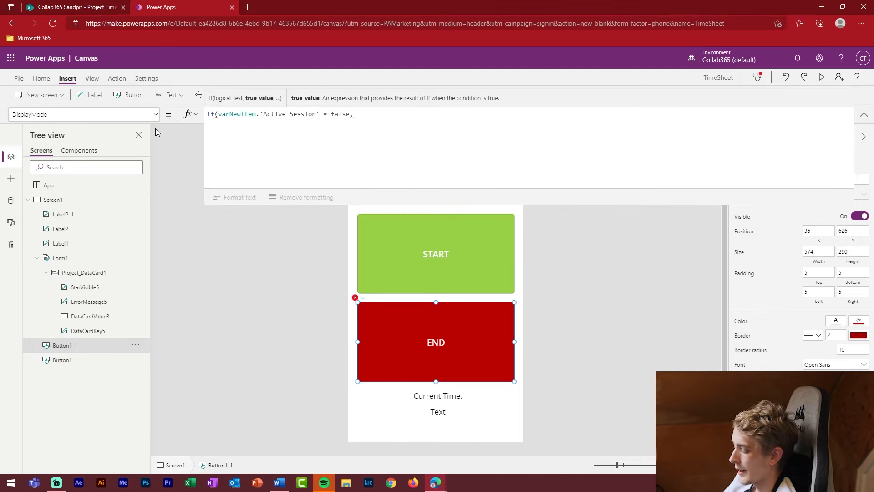
# Step: Complete the END button's If formula with DisplayMode.Disabled as the true result and Edit as the else result
pyautogui.write(' DisplayMode')
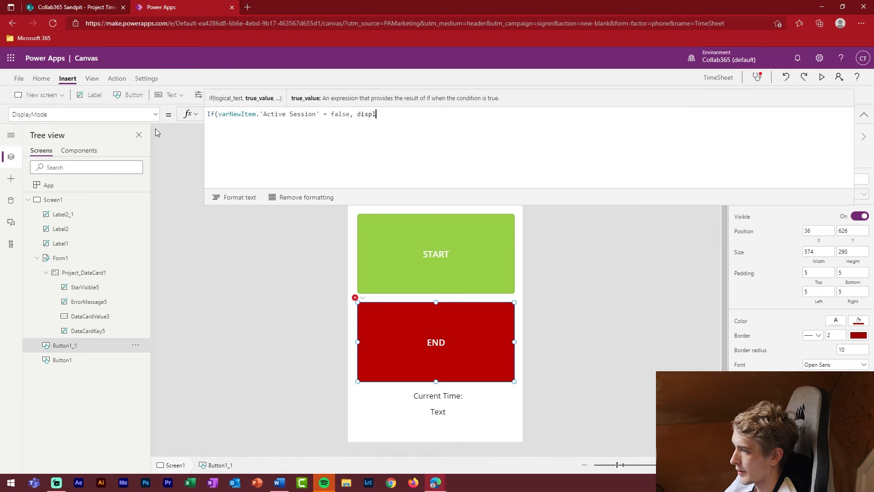
pyautogui.write('.Disabled')
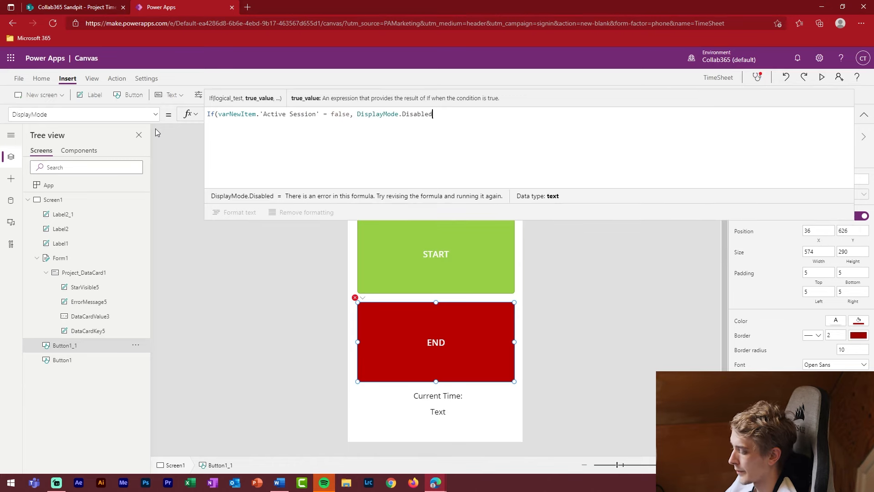
pyautogui.write(', ed')
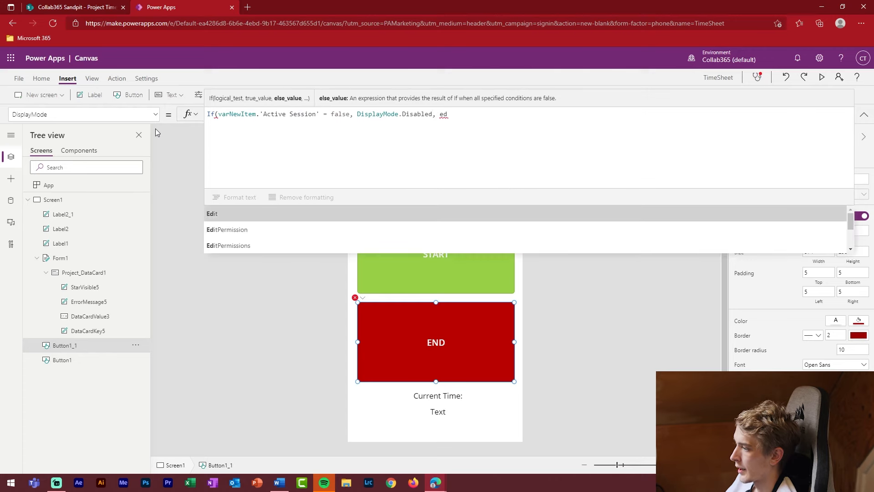
pyautogui.press('Tab')
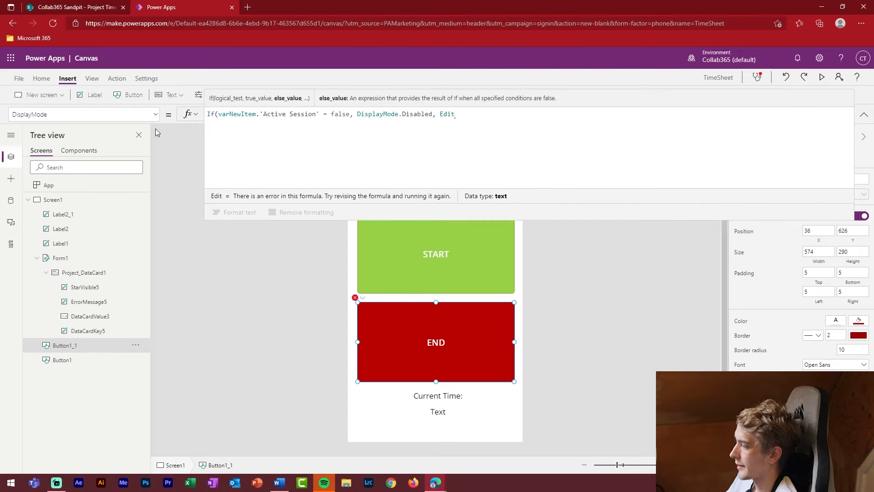
pyautogui.write(')')
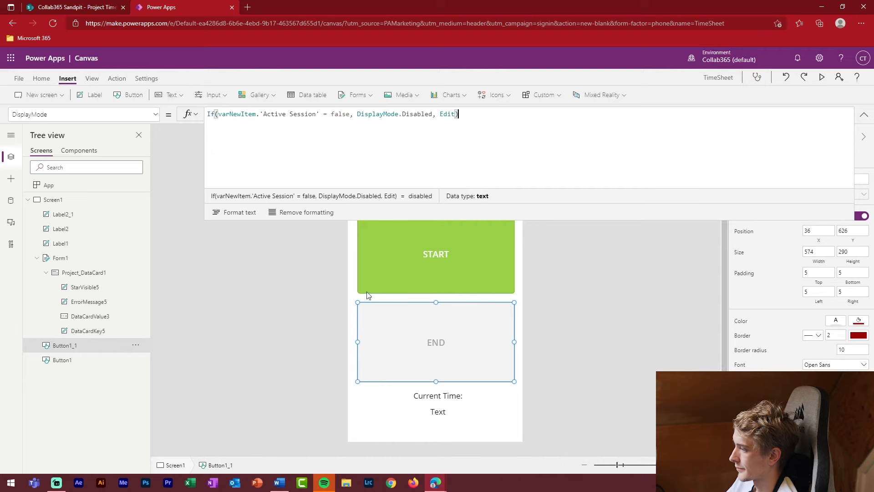
pyautogui.click(605, 299)
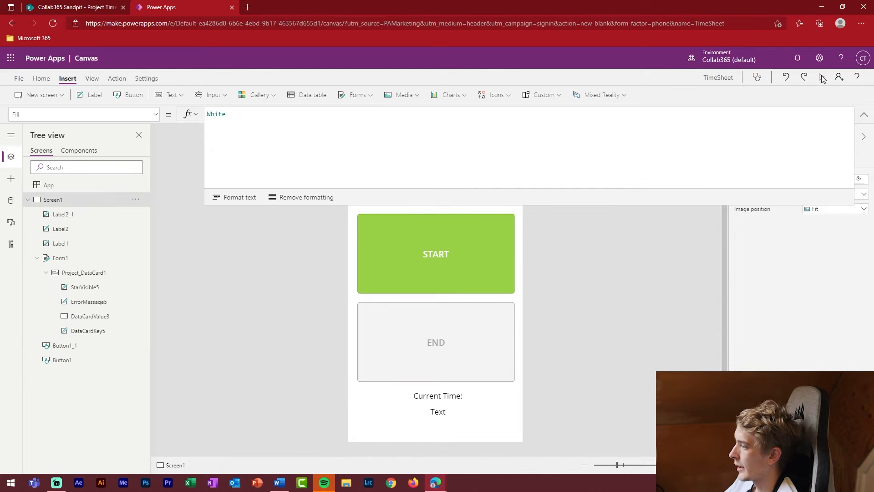
# Step: Preview the app, start and end a session to test how both buttons switch, and close the preview
pyautogui.click(822, 77)
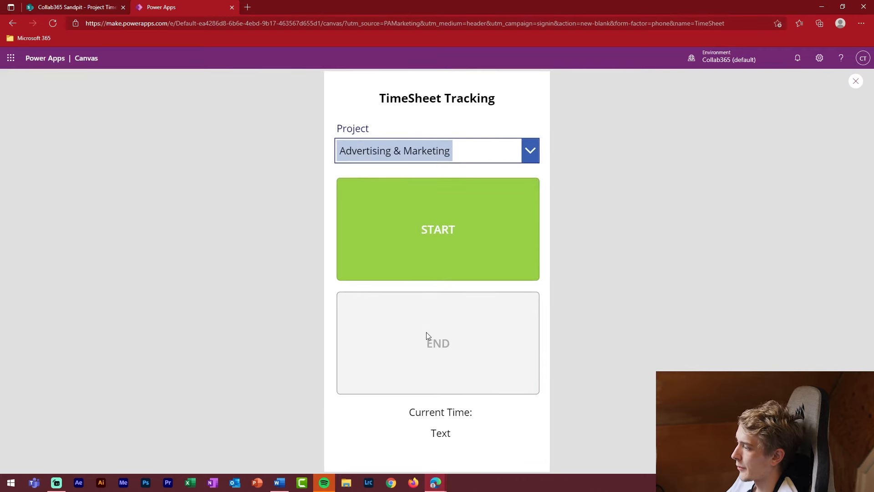
pyautogui.click(435, 220)
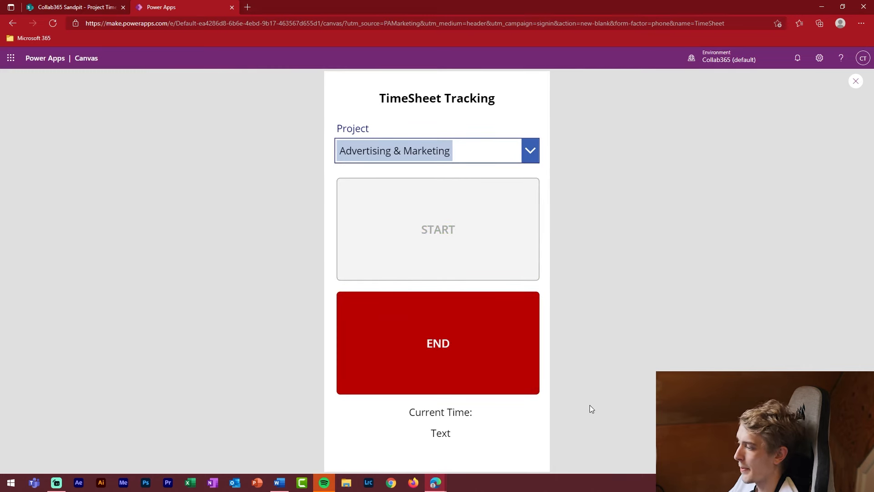
pyautogui.click(392, 326)
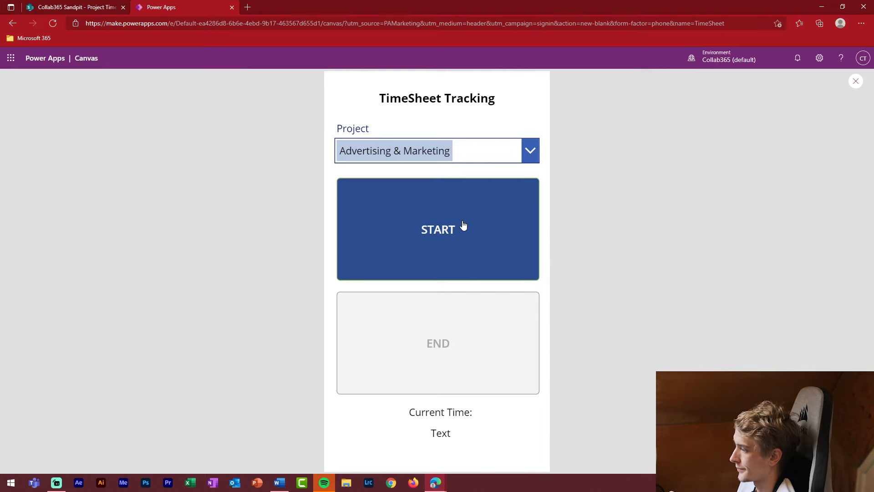
pyautogui.press('Escape')
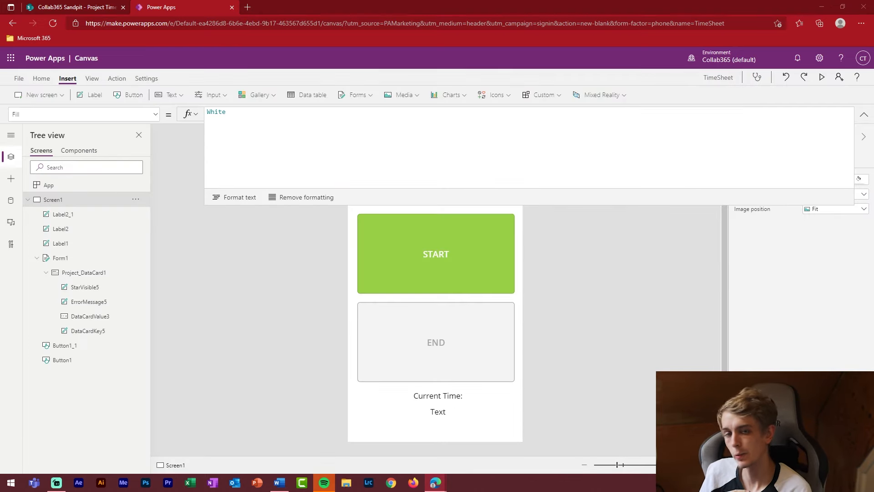
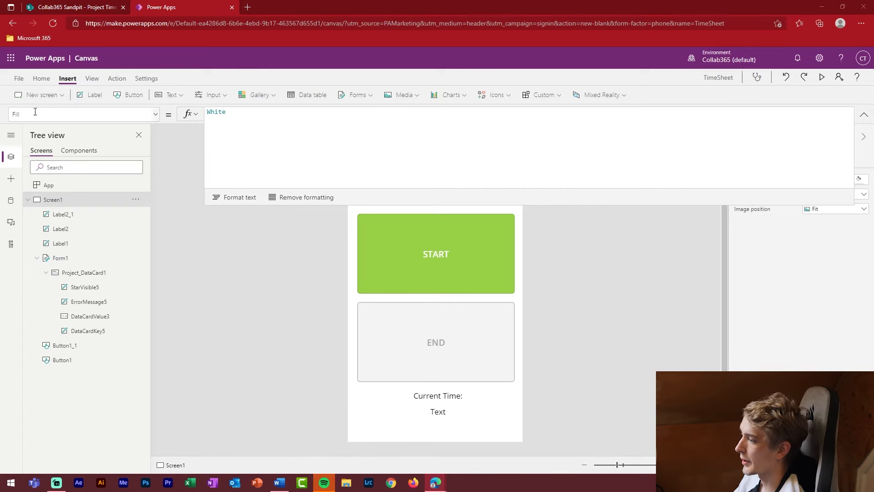
# Step: Insert a Timer control and place it in the lower-right corner of the phone screen, below the time labels
pyautogui.click(214, 96)
pyautogui.scroll(-2, 223, 239)
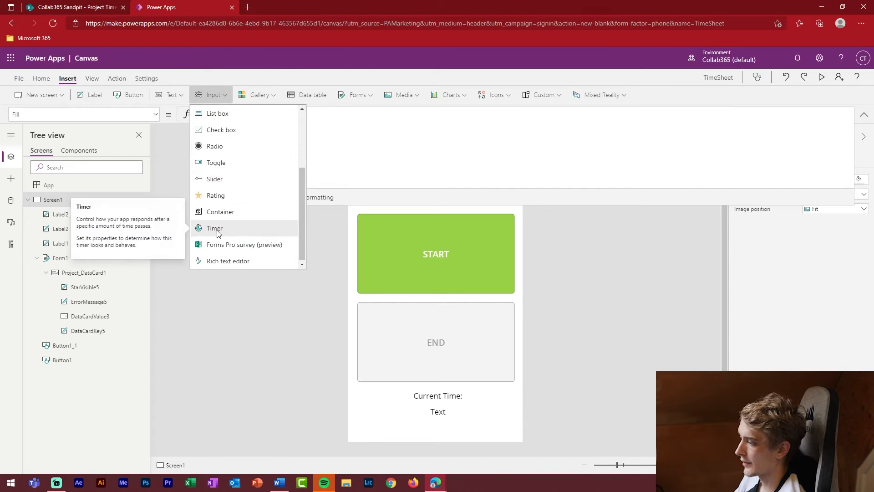
pyautogui.click(216, 230)
pyautogui.moveTo(421, 156); pyautogui.dragTo(505, 434)
pyautogui.click(585, 417)
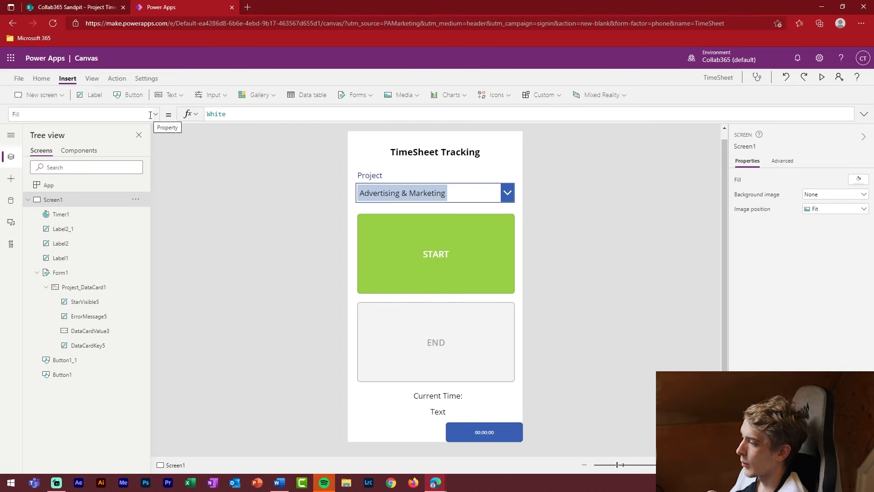
# Step: Select the timer on the phone screen and open its Start property
pyautogui.click(501, 431)
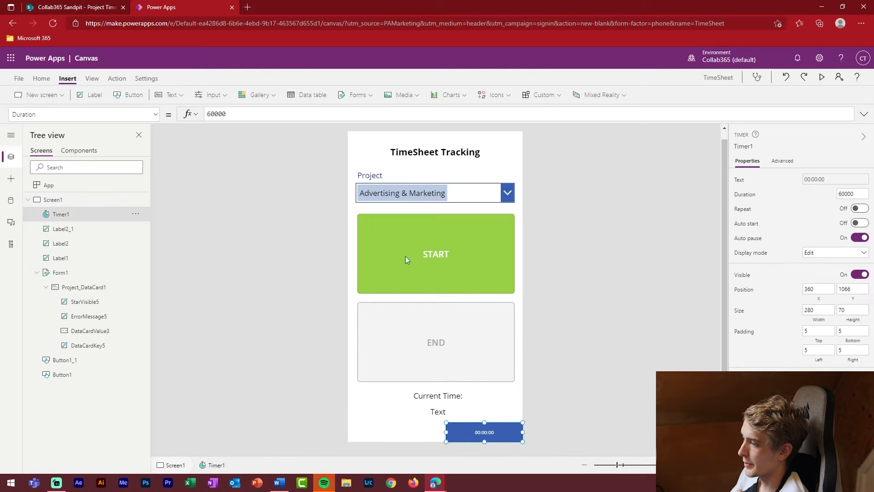
pyautogui.click(155, 114)
pyautogui.scroll(-10, 107, 176)
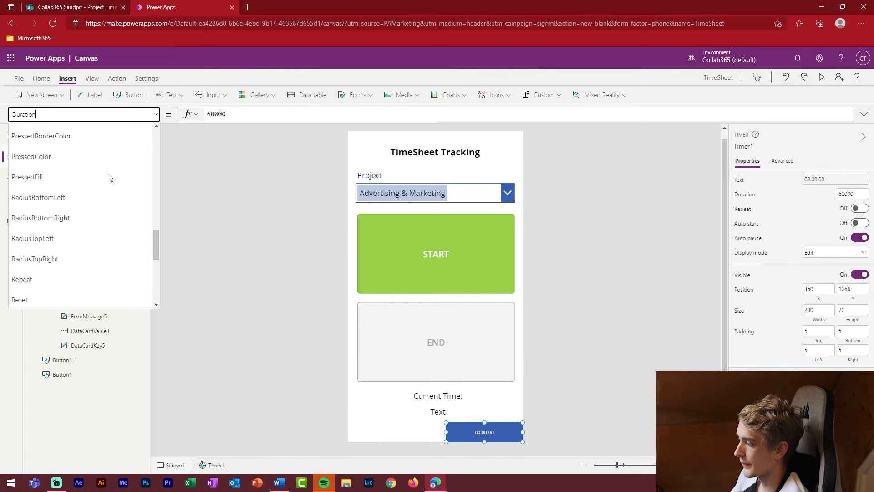
pyautogui.scroll(-6, 70, 224)
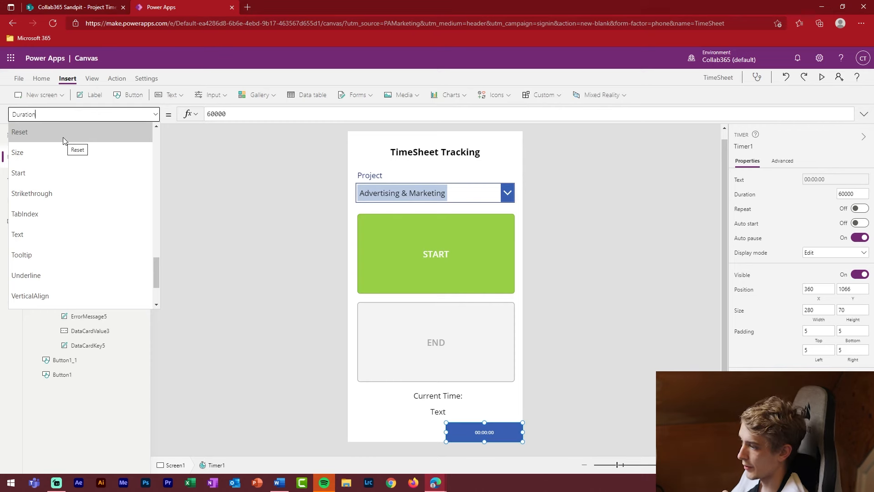
pyautogui.click(78, 174)
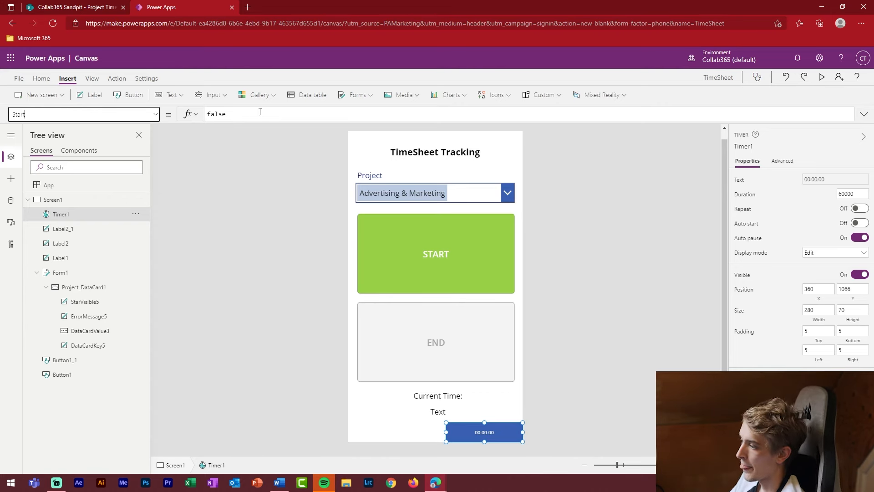
# Step: Set the App object's OnStart formula to Set(varTimerActive, false)
pyautogui.click(78, 190)
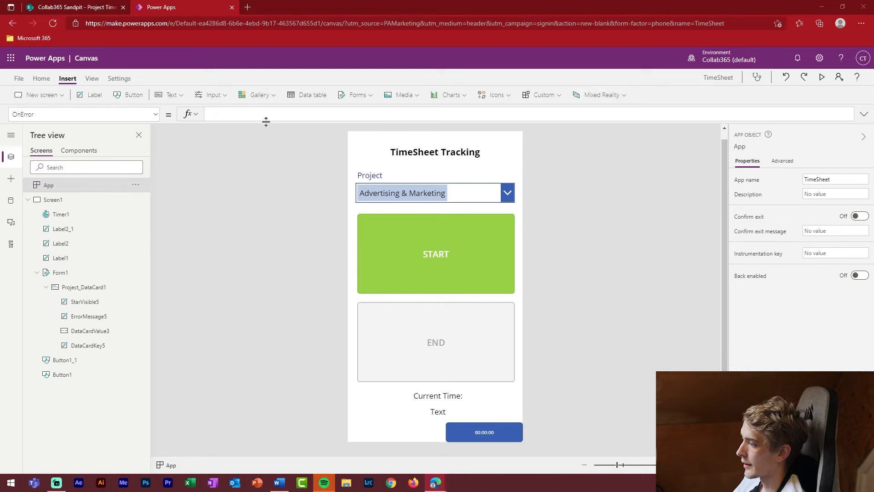
pyautogui.click(155, 114)
pyautogui.click(64, 234)
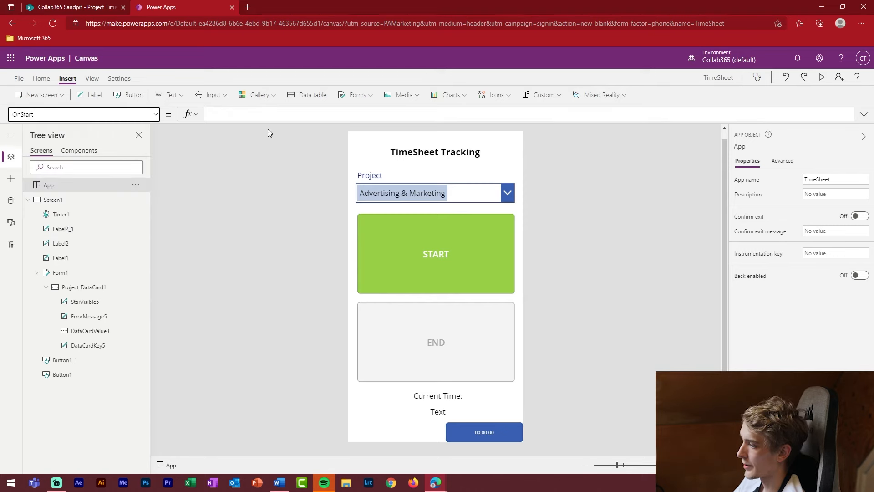
pyautogui.click(266, 116)
pyautogui.click(265, 117)
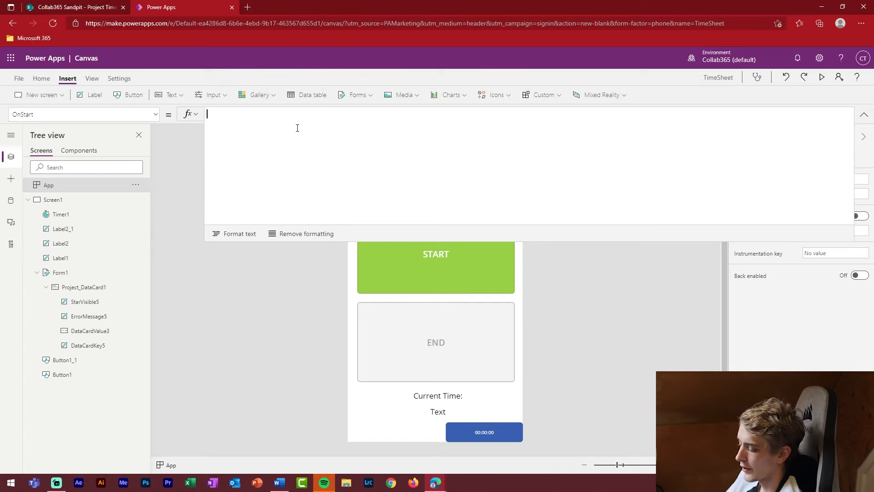
pyautogui.write('Set')
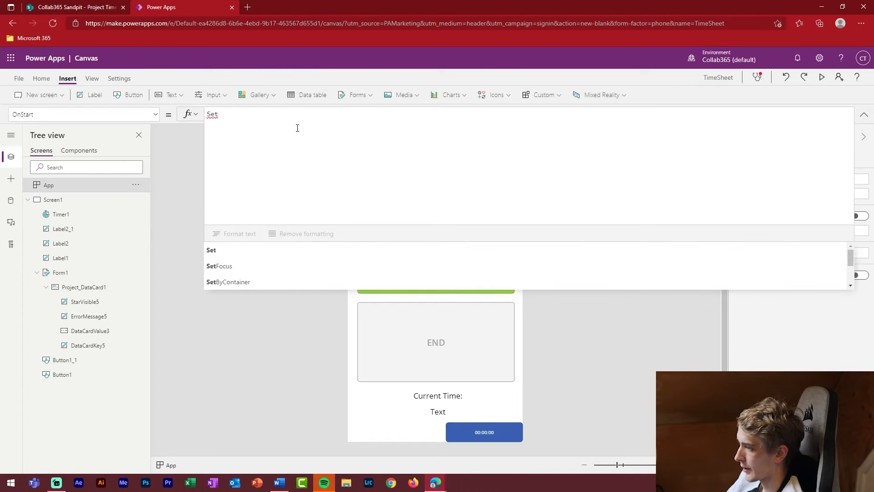
pyautogui.write('(va')
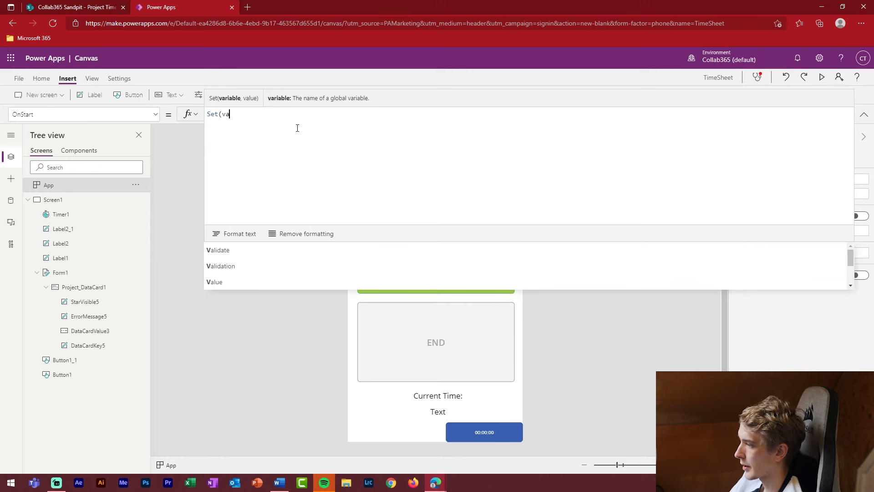
pyautogui.write('rTimer')
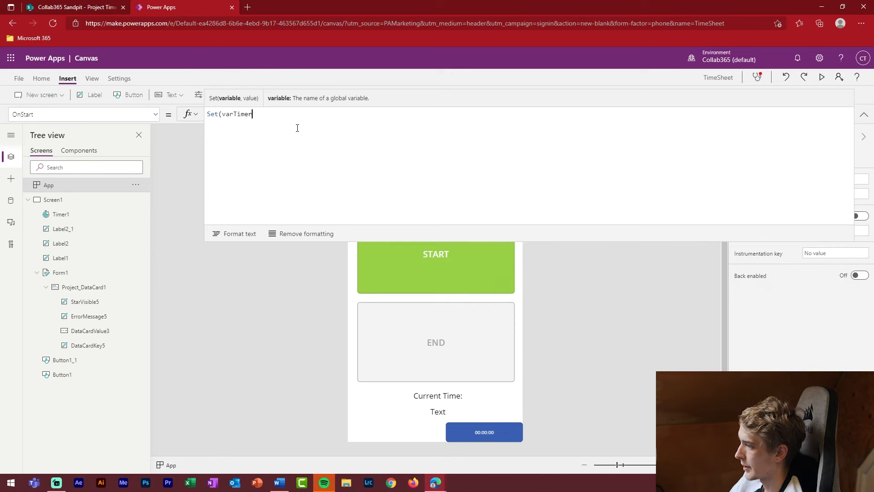
pyautogui.write('Active')
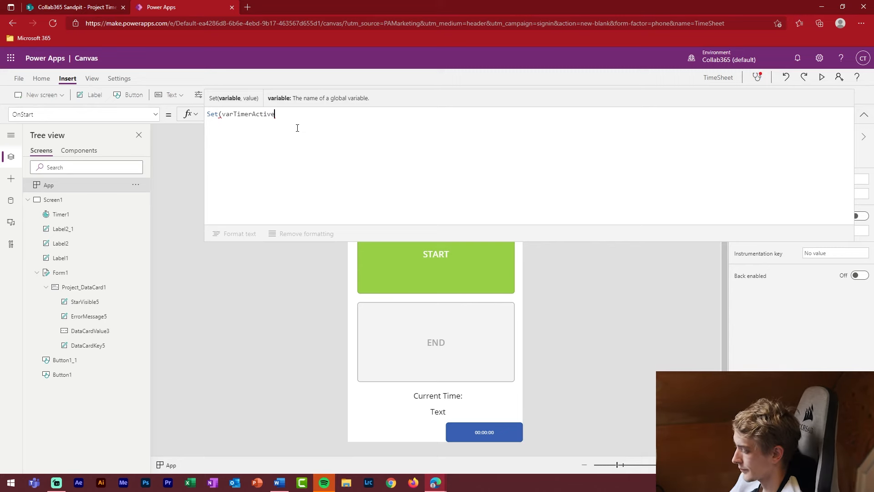
pyautogui.write(', false')
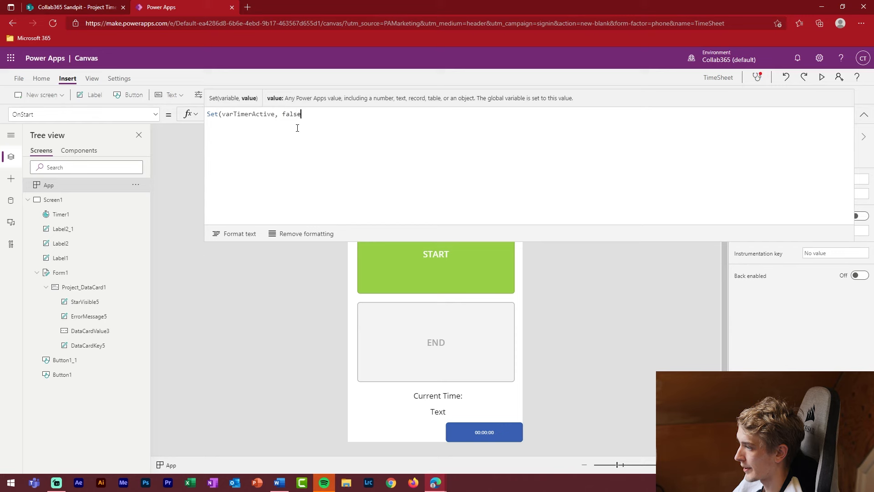
pyautogui.write(')')
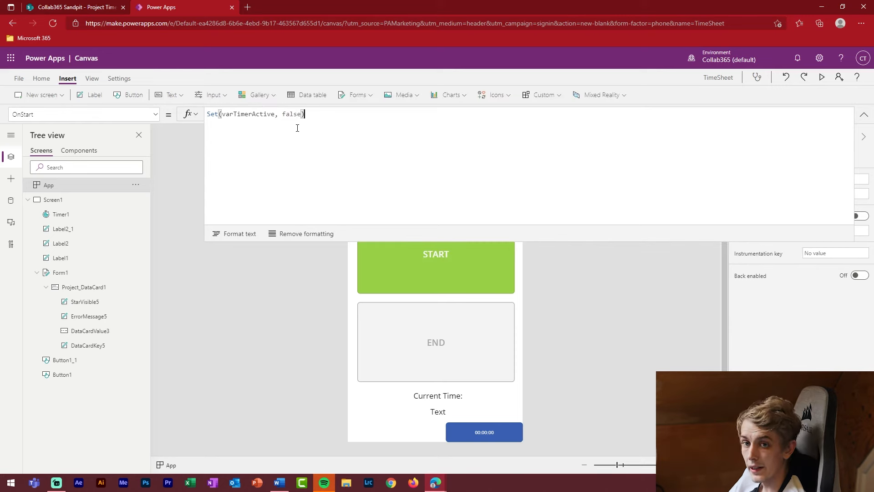
# Step: Add a second OnStart statement, Set(varTimerReset, false), on a new line and separate the two statements with a semicolon
pyautogui.hotkey('shift', 'Return')
pyautogui.write('Set')
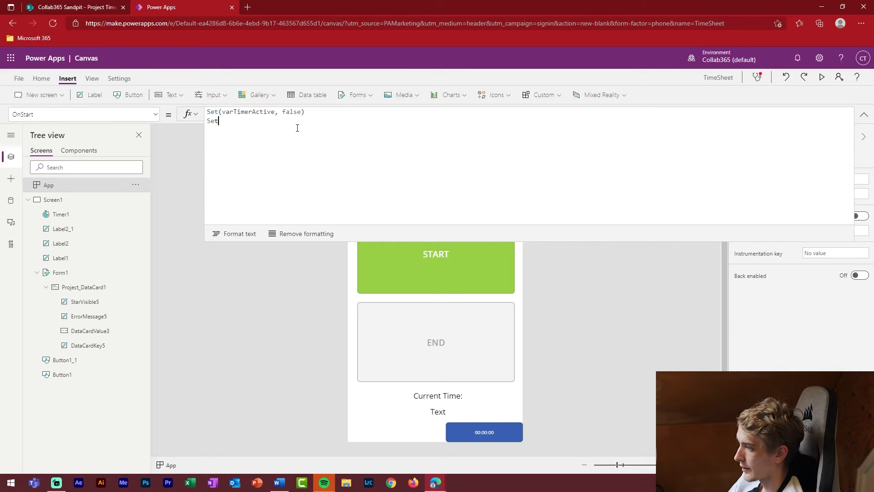
pyautogui.write('(var')
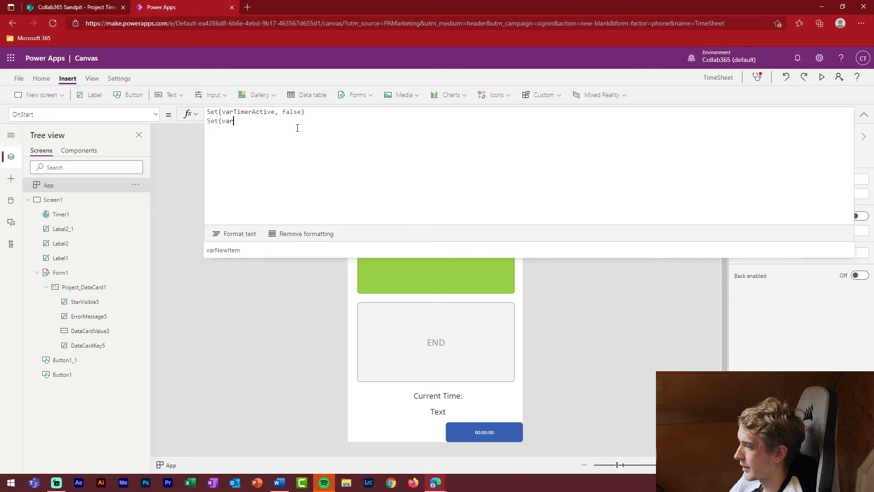
pyautogui.write('Timer')
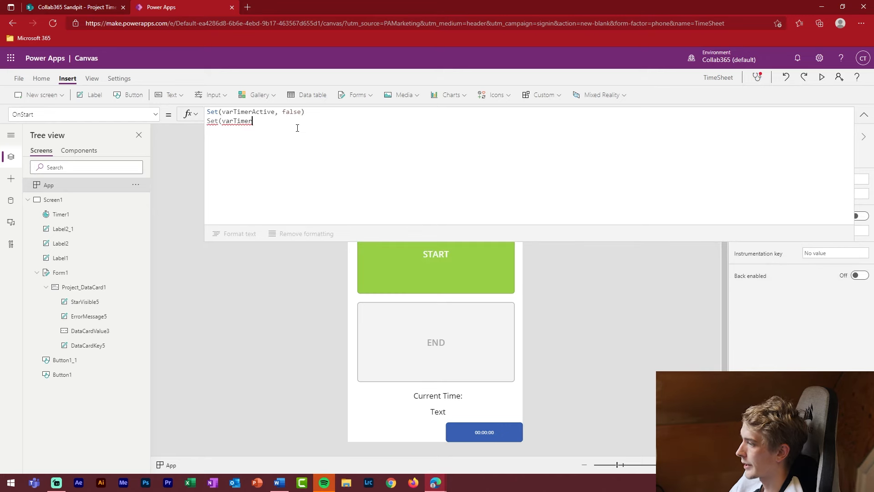
pyautogui.write('Reset, fale')
pyautogui.press('BackSpace')
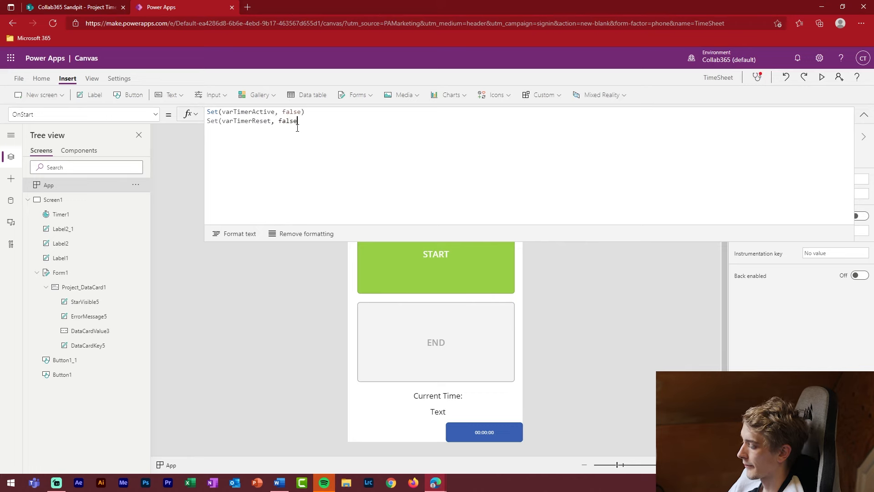
pyautogui.write('se)')
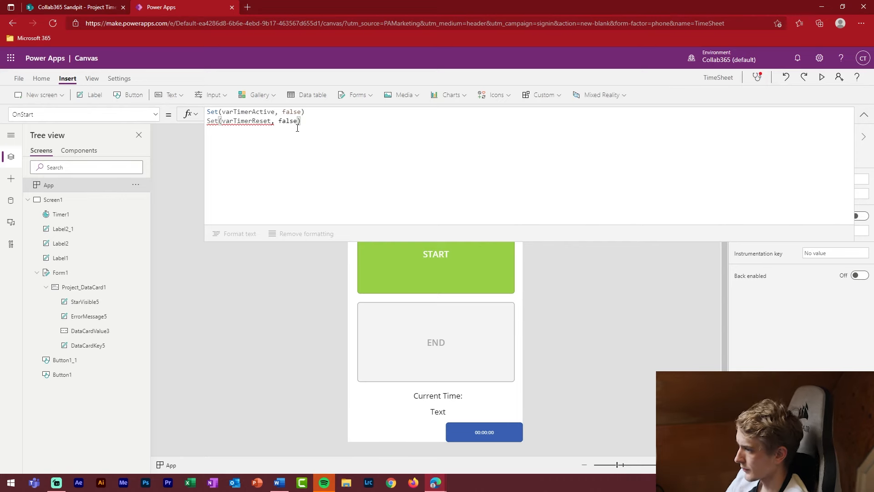
pyautogui.click(323, 111)
pyautogui.write(';')
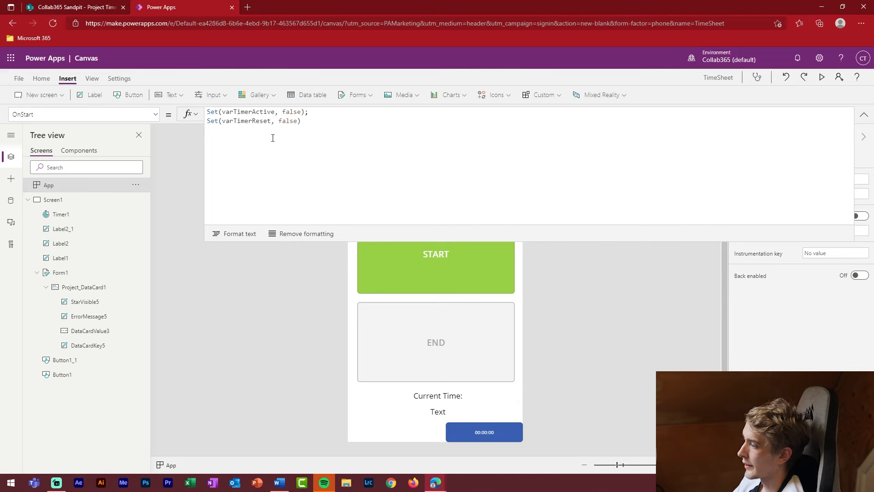
# Step: Replace the timer's Start value with the variable varTimerActive
pyautogui.click(511, 433)
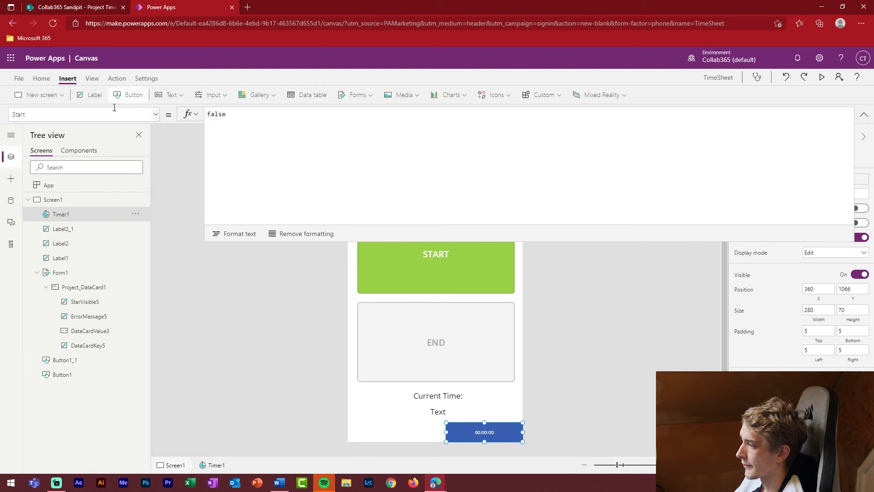
pyautogui.doubleClick(234, 113)
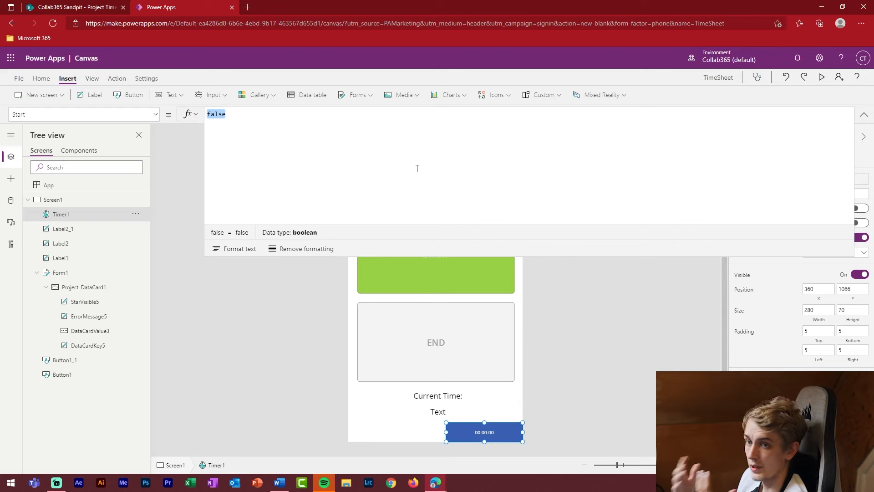
pyautogui.write('var')
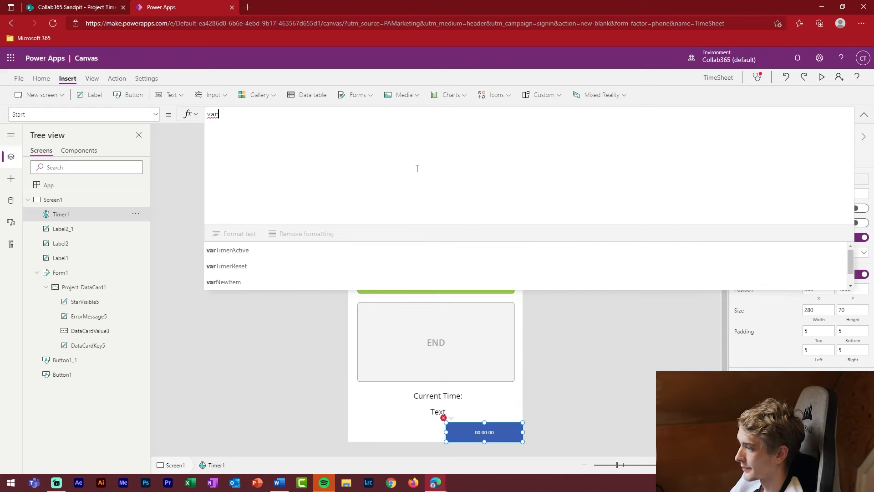
pyautogui.press('Down')
pyautogui.press('Down')
pyautogui.press('Up')
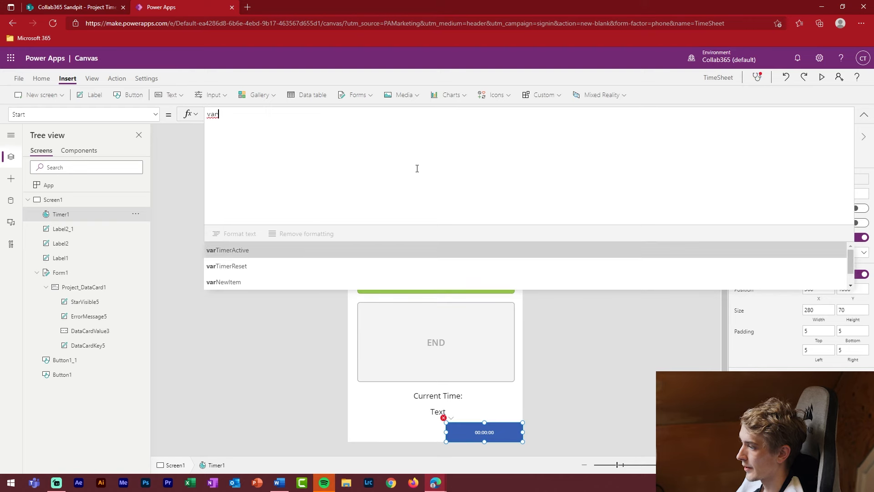
pyautogui.press('Tab')
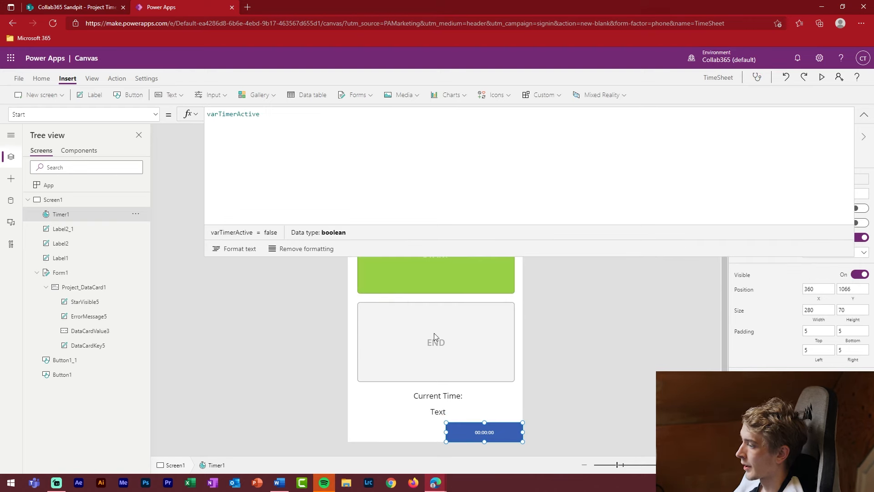
pyautogui.click(280, 292)
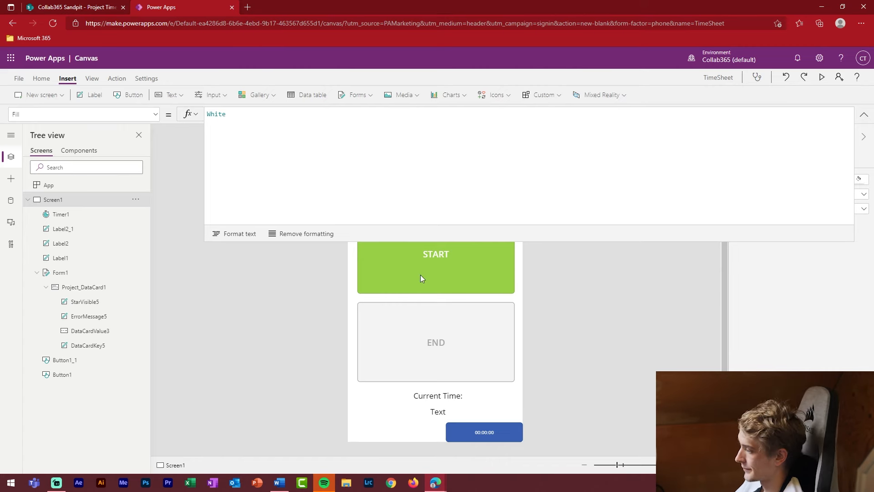
# Step: Run the App object's OnStart formula to initialise the timer variables
pyautogui.click(143, 197)
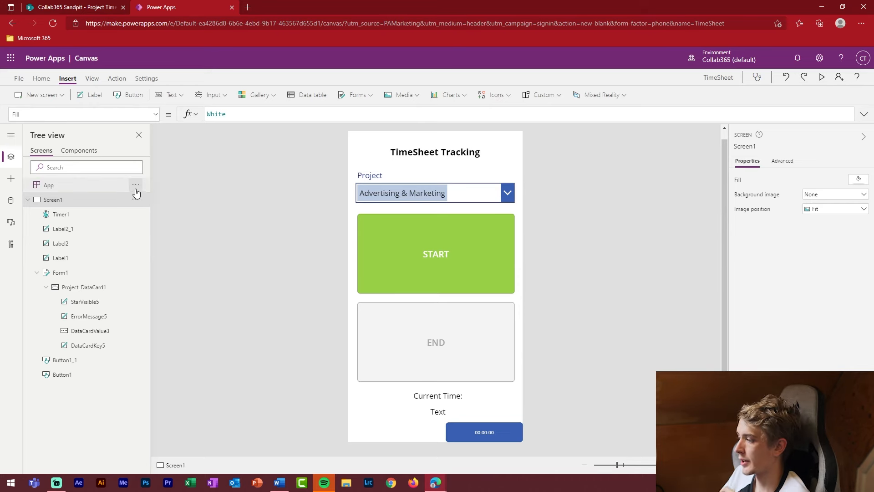
pyautogui.click(135, 187)
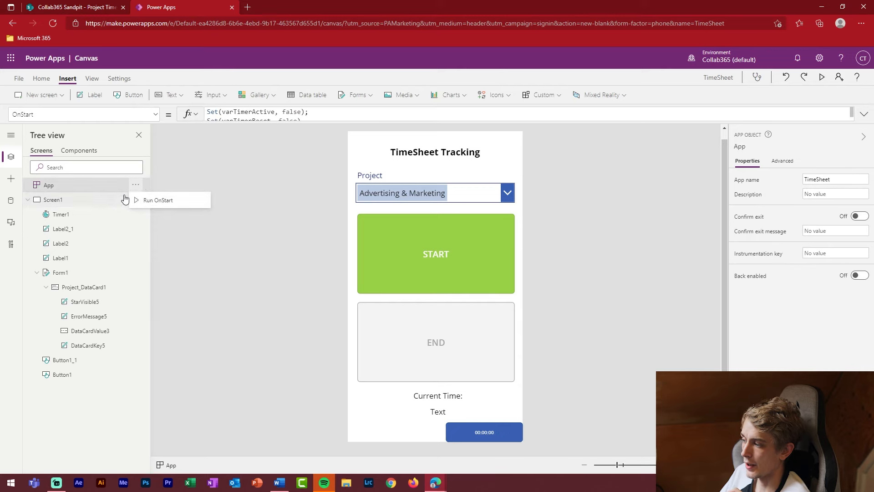
pyautogui.click(166, 203)
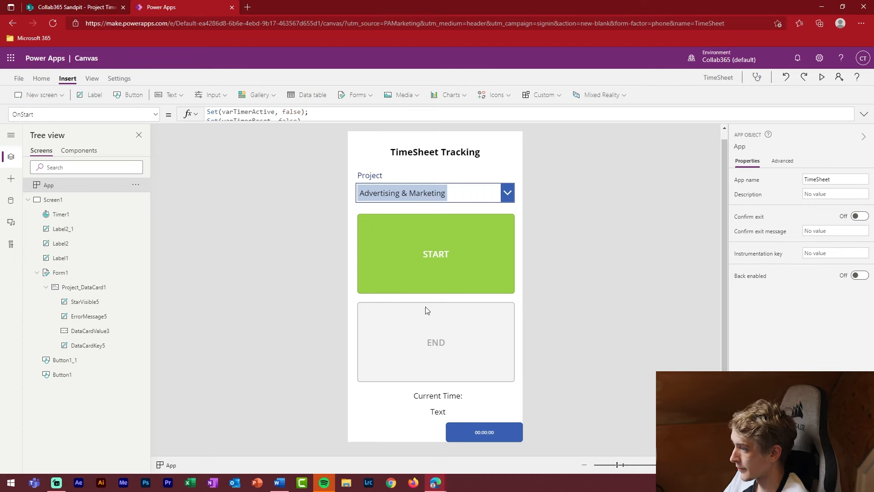
# Step: Append UpdateContext({varTimerActive: true}) on a new line after the Patch statement in the START button's OnSelect formula
pyautogui.click(425, 263)
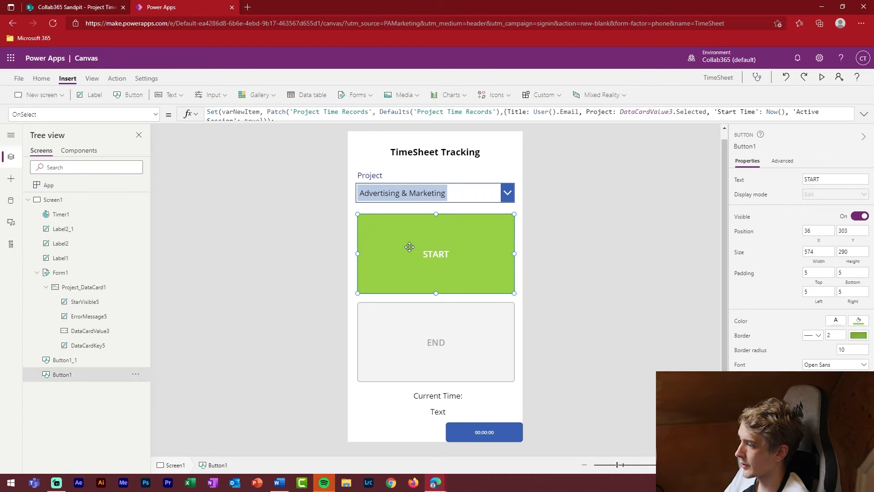
pyautogui.moveTo(307, 122); pyautogui.dragTo(298, 210)
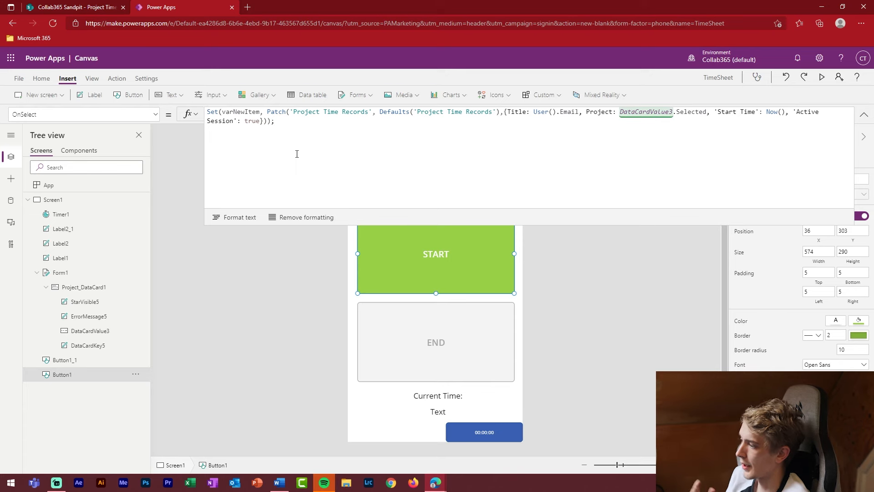
pyautogui.click(296, 154)
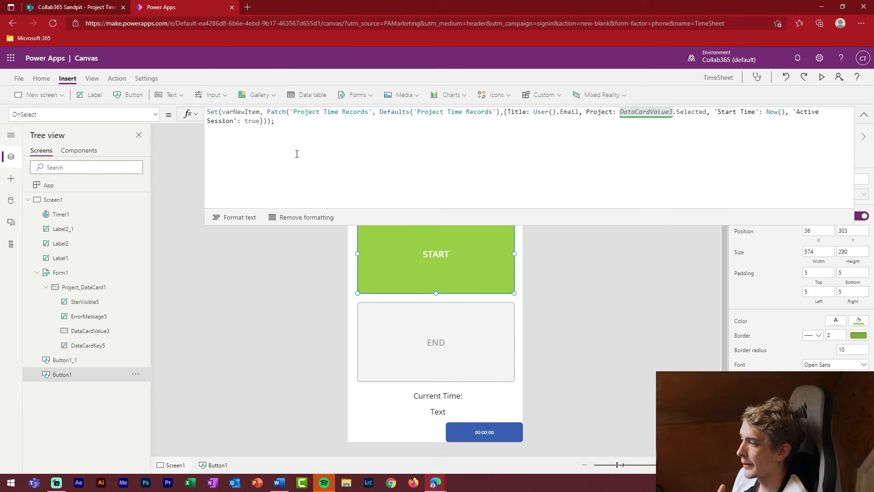
pyautogui.write('Upda')
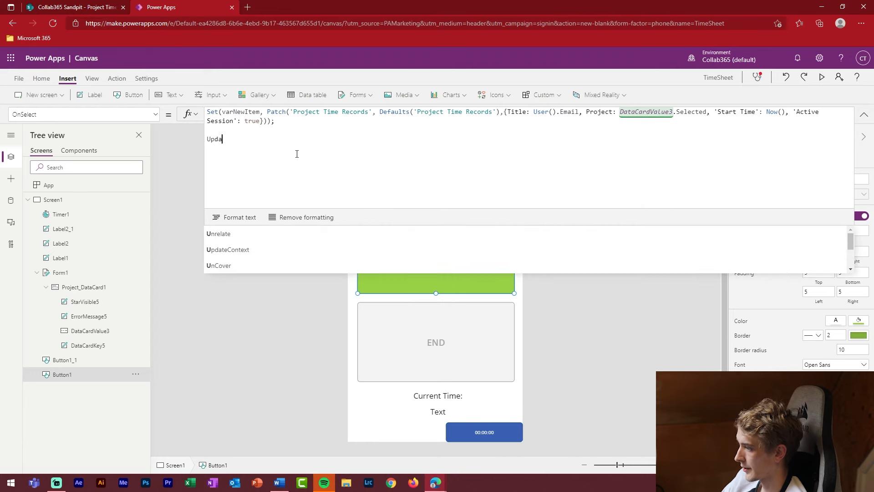
pyautogui.write('teCon')
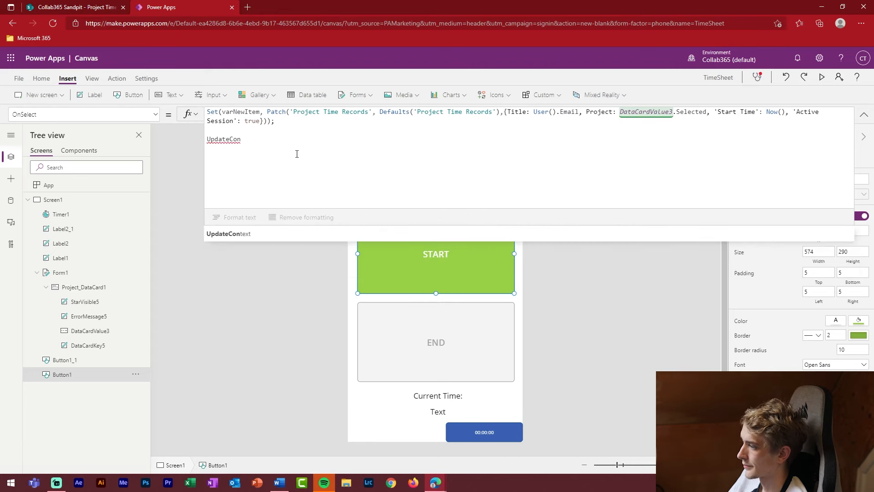
pyautogui.write('text({}')
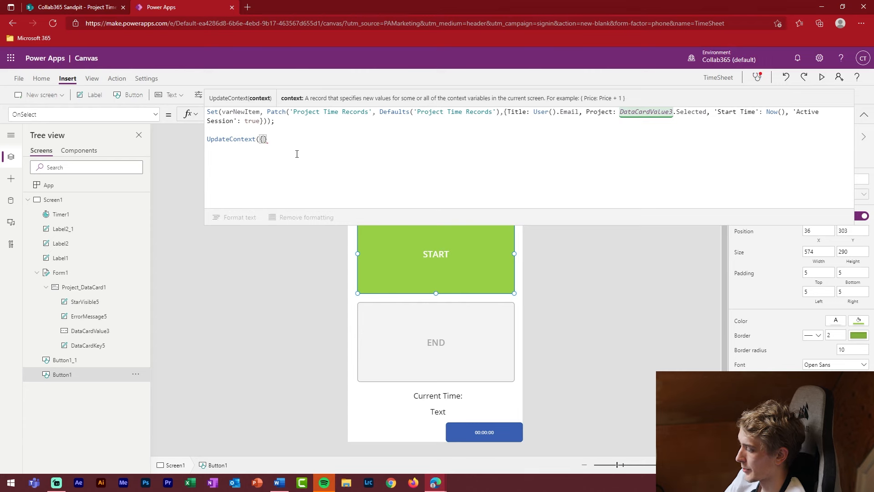
pyautogui.write(')')
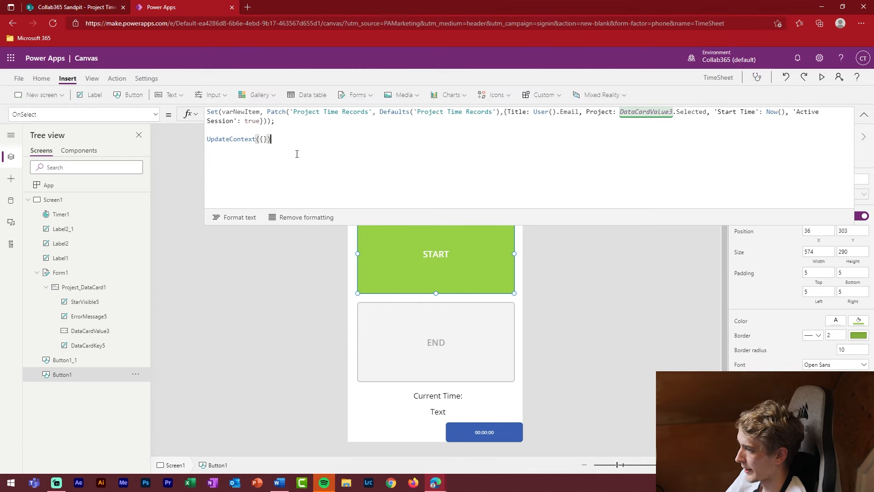
pyautogui.press('Left')
pyautogui.press('Left')
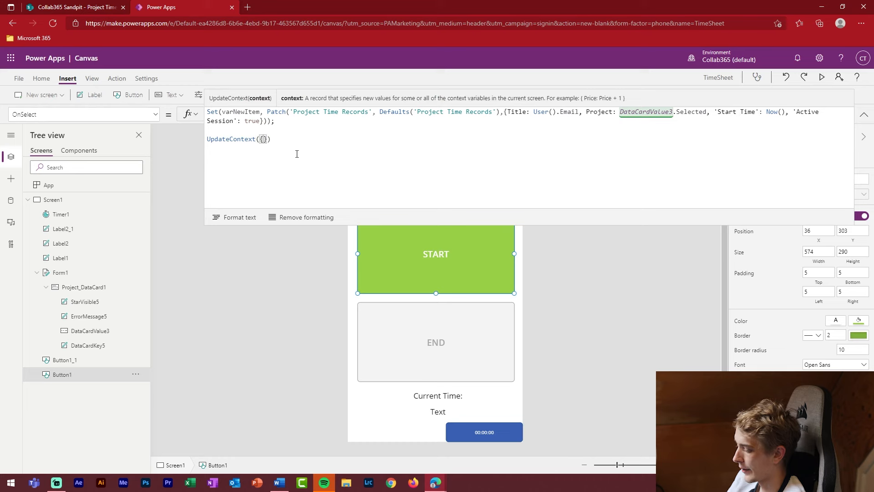
pyautogui.write('var')
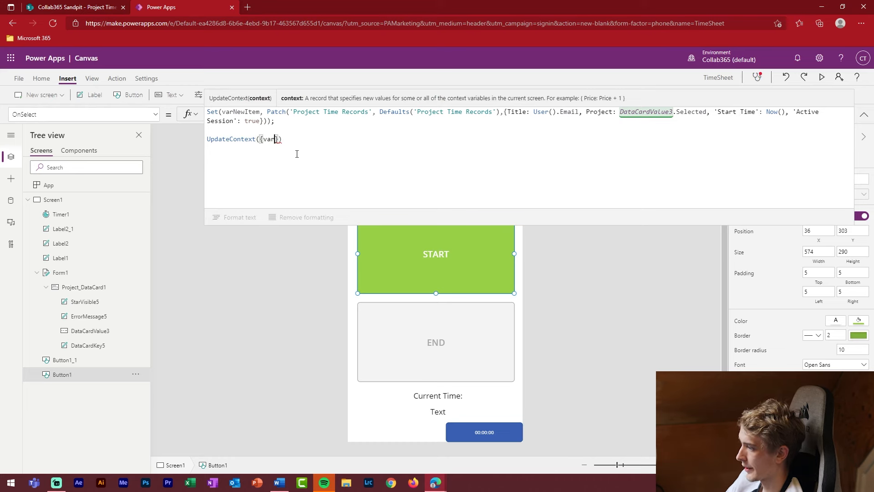
pyautogui.write('TimerActive')
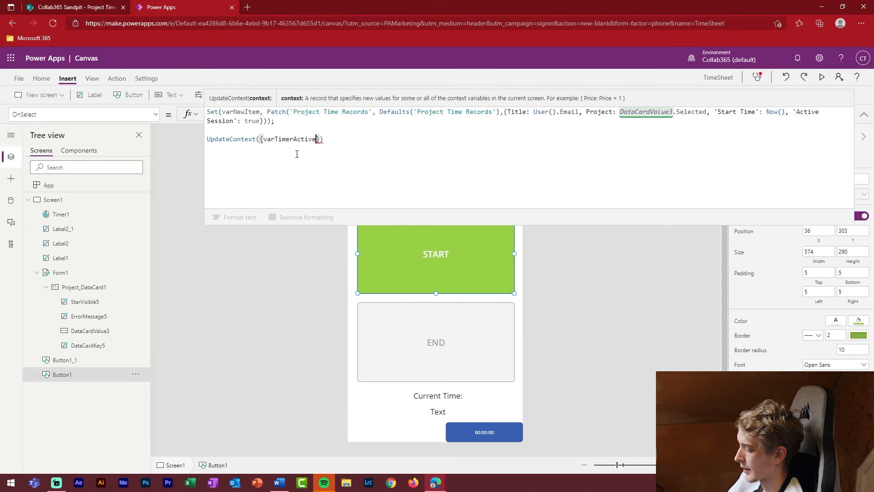
pyautogui.write(': true')
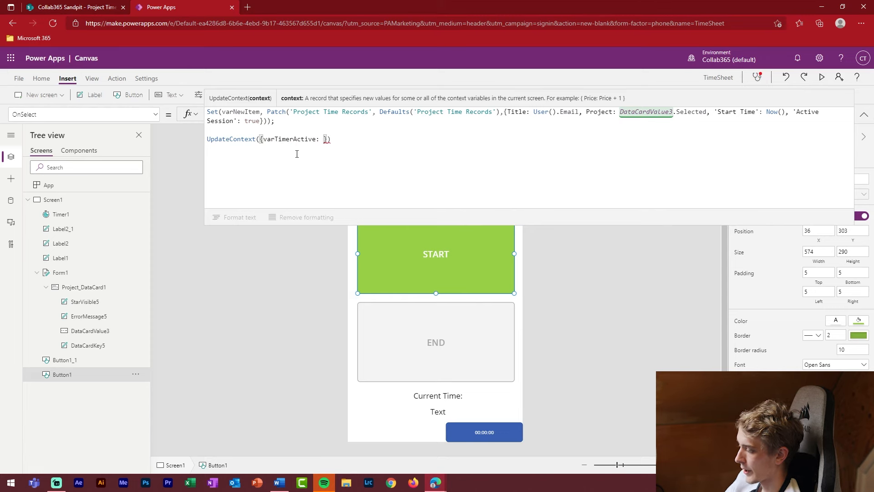
# Step: Terminate the END button's OnSelect Patch statement with a semicolon and append UpdateContext({varTimerActive: false}) beneath it
pyautogui.click(466, 344)
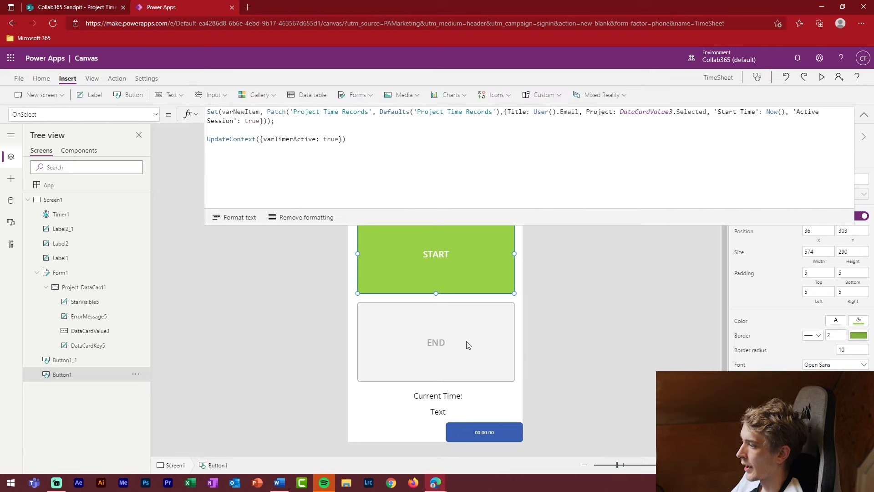
pyautogui.click(155, 117)
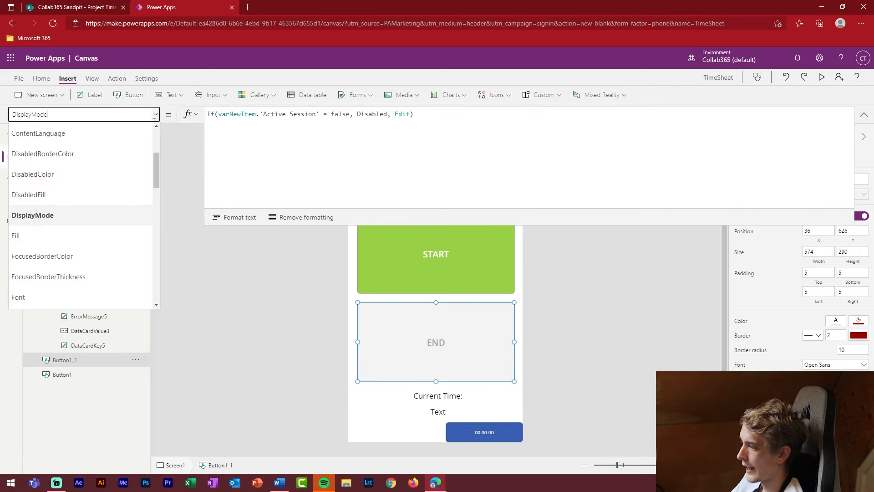
pyautogui.scroll(-5, 117, 211)
pyautogui.click(26, 244)
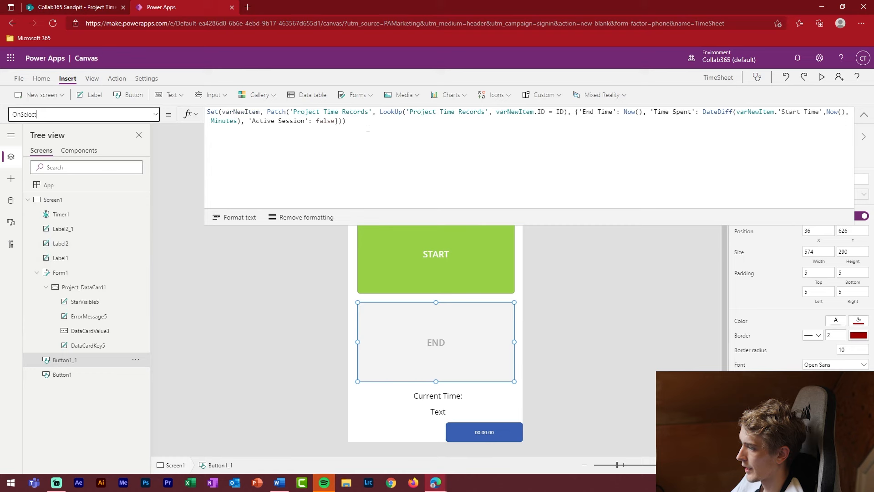
pyautogui.press('Return')
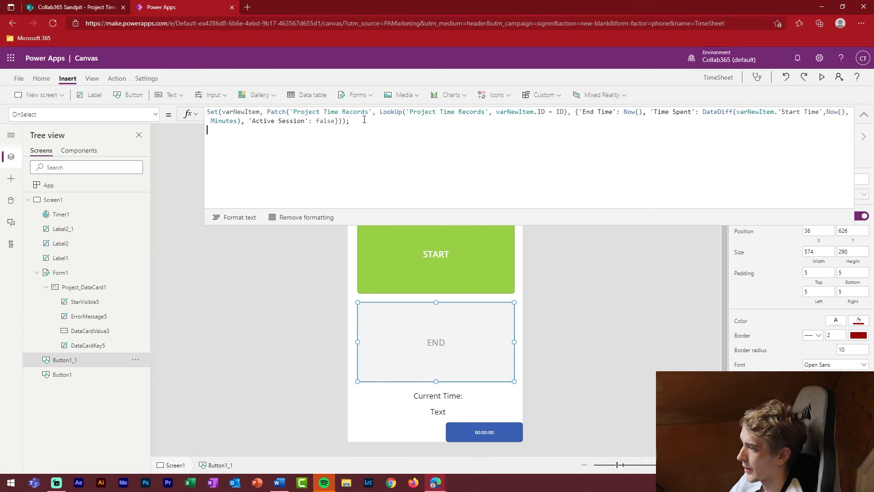
pyautogui.write('UpdateC')
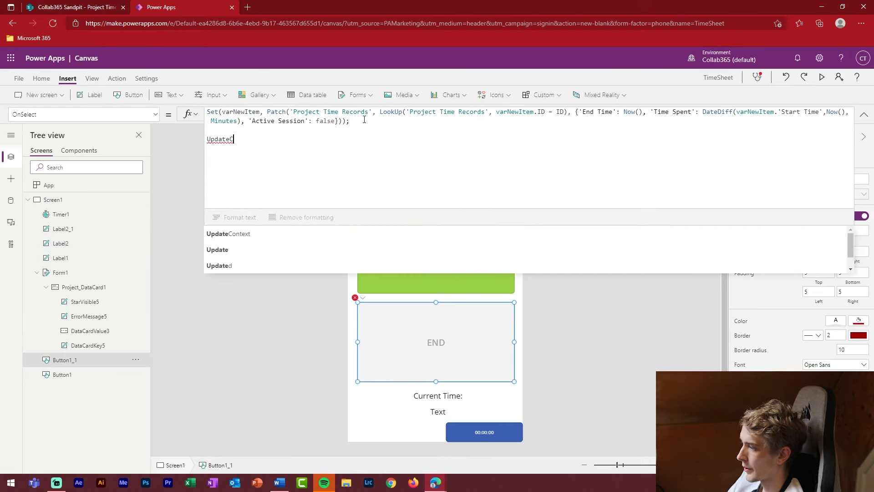
pyautogui.write('ontext({}')
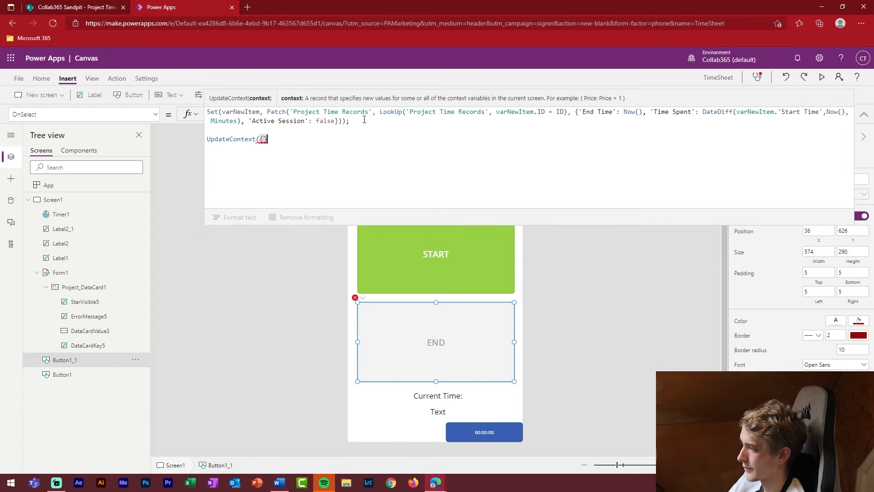
pyautogui.write(')')
pyautogui.press('Left')
pyautogui.press('Left')
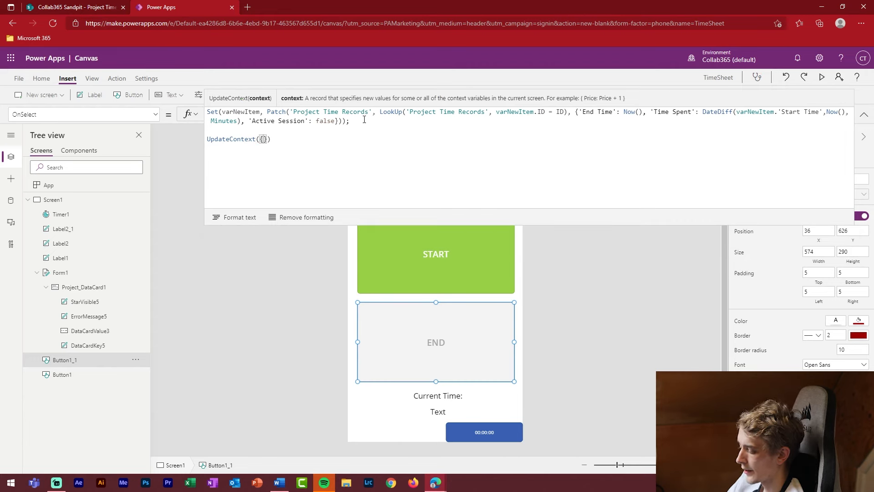
pyautogui.write('var')
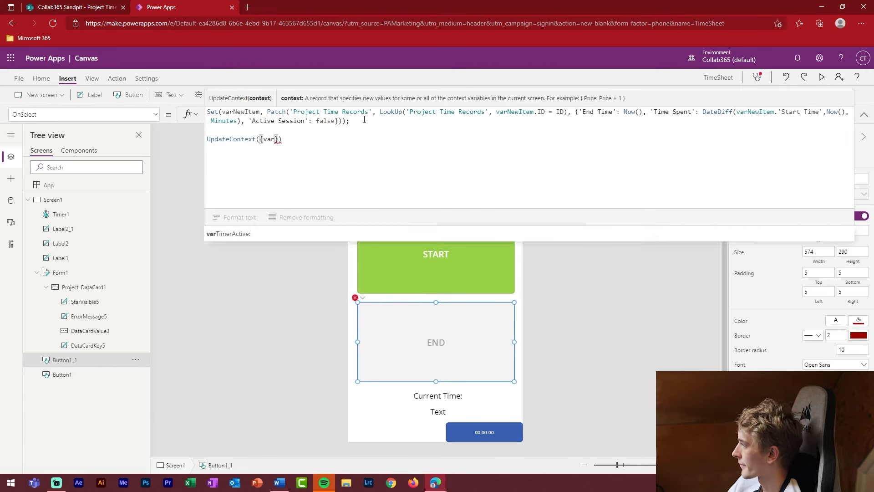
pyautogui.write('Timer')
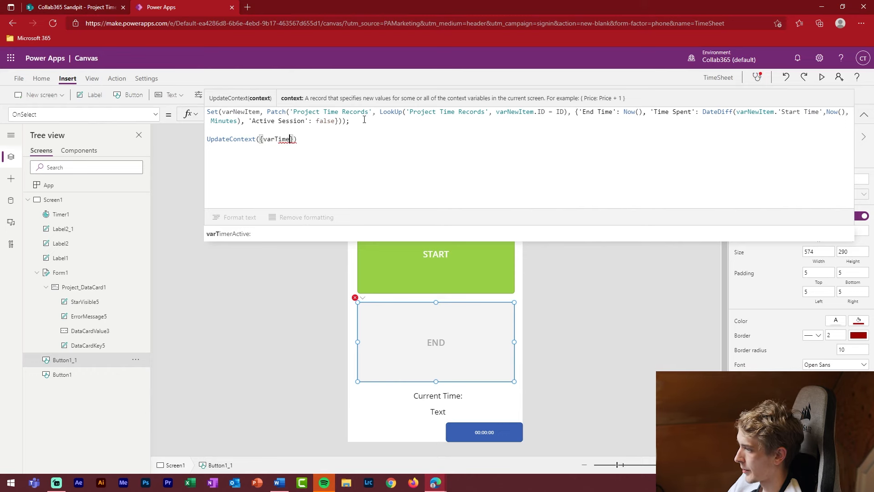
pyautogui.press('Tab')
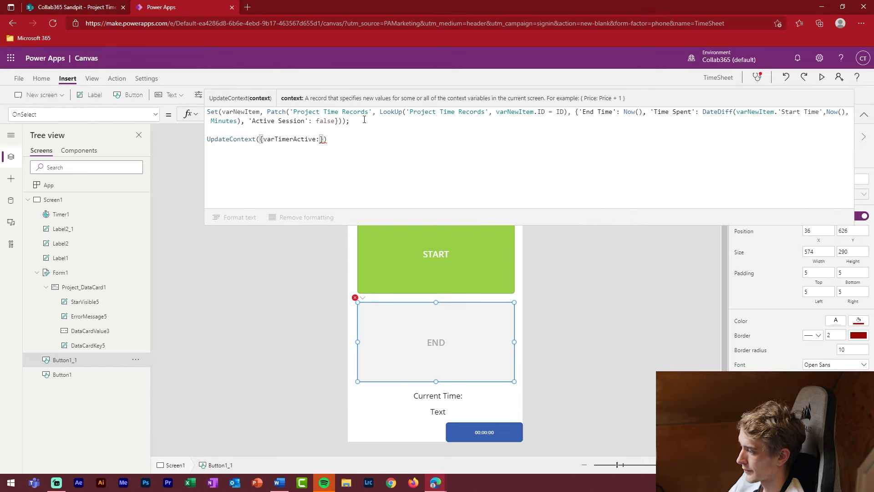
pyautogui.write('false')
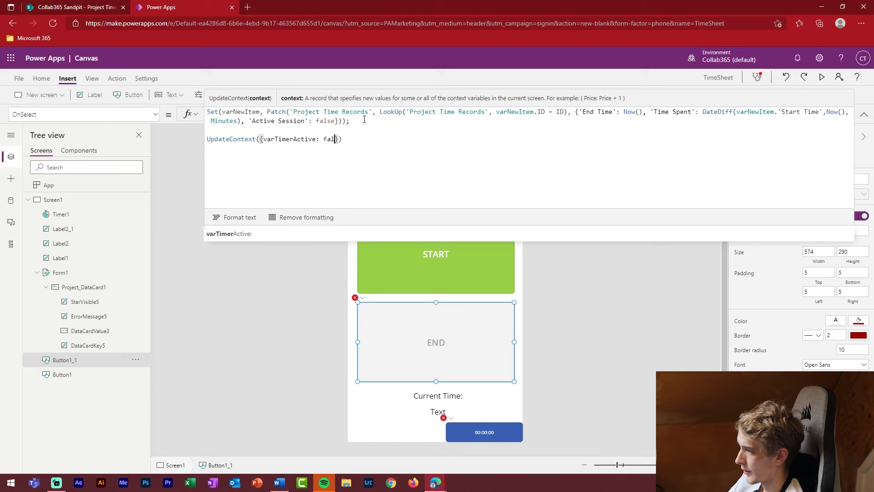
# Step: Preview the app, start and end two sessions to test the timer, and return to the editor
pyautogui.click(459, 271)
pyautogui.click(564, 273)
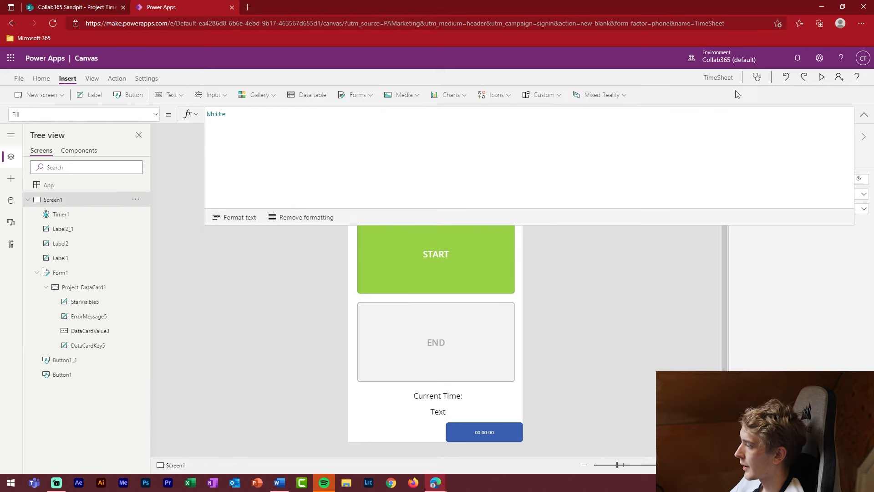
pyautogui.click(822, 77)
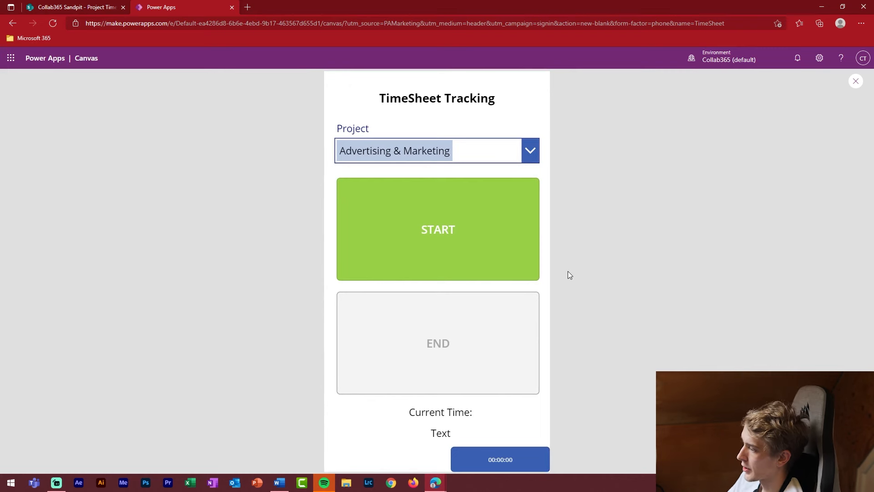
pyautogui.click(429, 220)
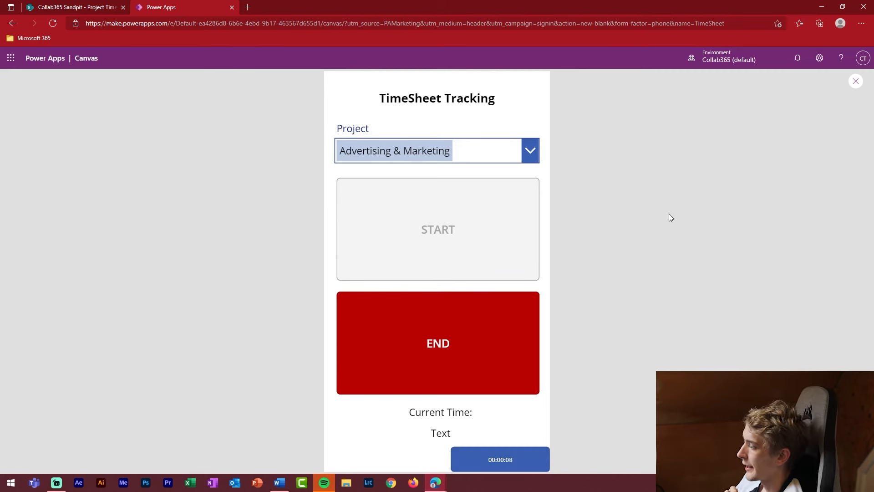
pyautogui.click(468, 342)
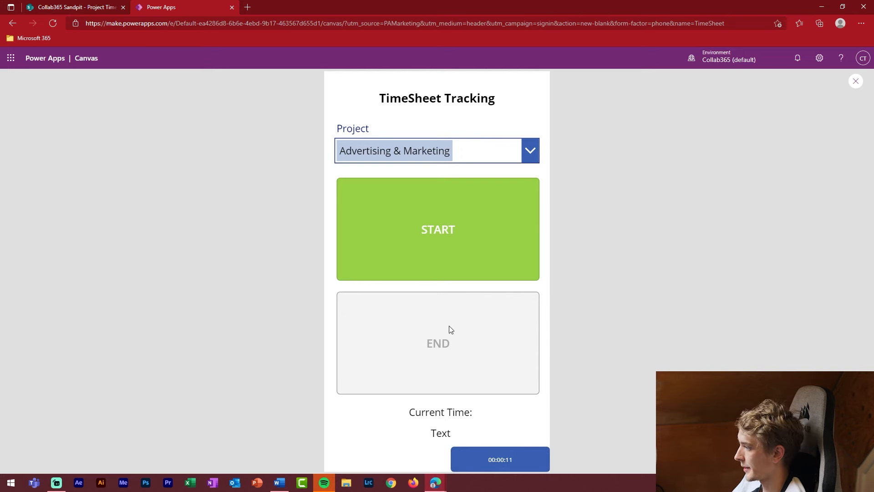
pyautogui.click(453, 229)
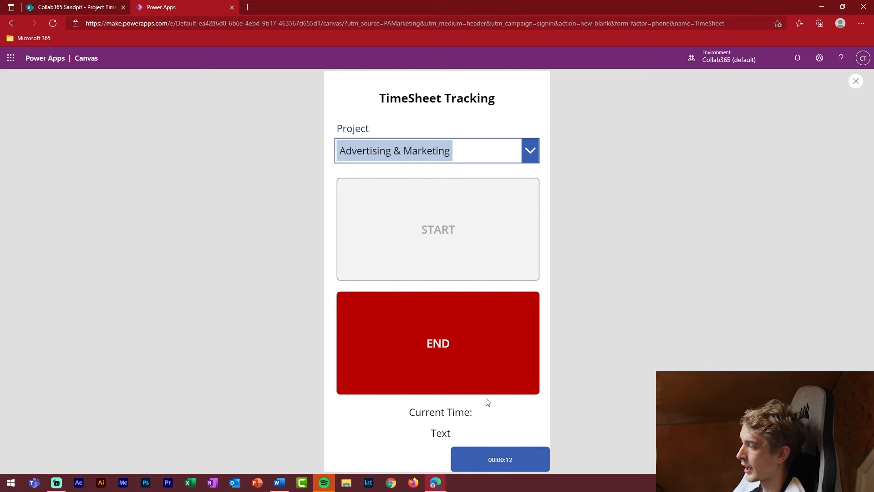
pyautogui.click(469, 349)
pyautogui.click(855, 81)
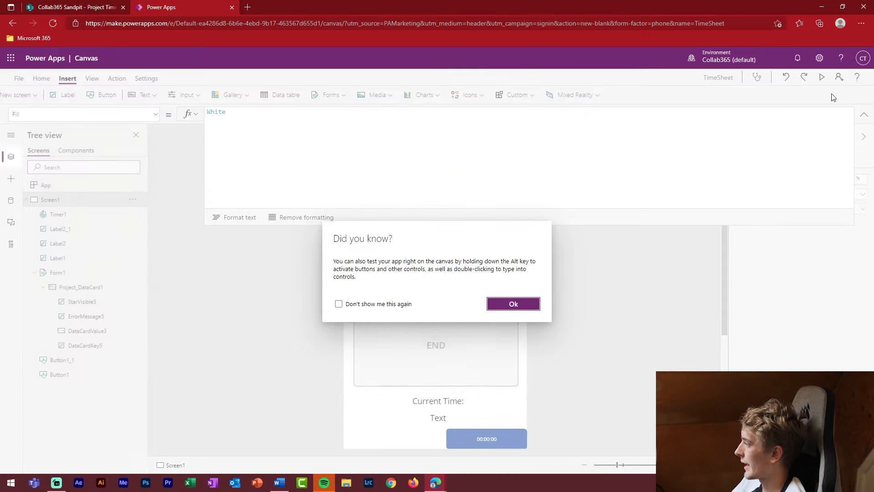
pyautogui.click(507, 305)
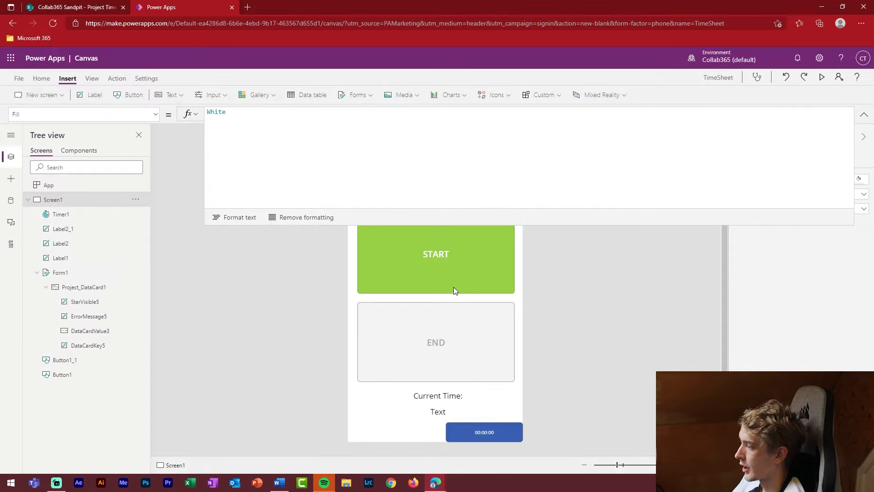
# Step: Append UpdateContext({varTimerReset: false}) on a new line at the end of the START button's OnSelect formula
pyautogui.click(455, 291)
pyautogui.write('; ')
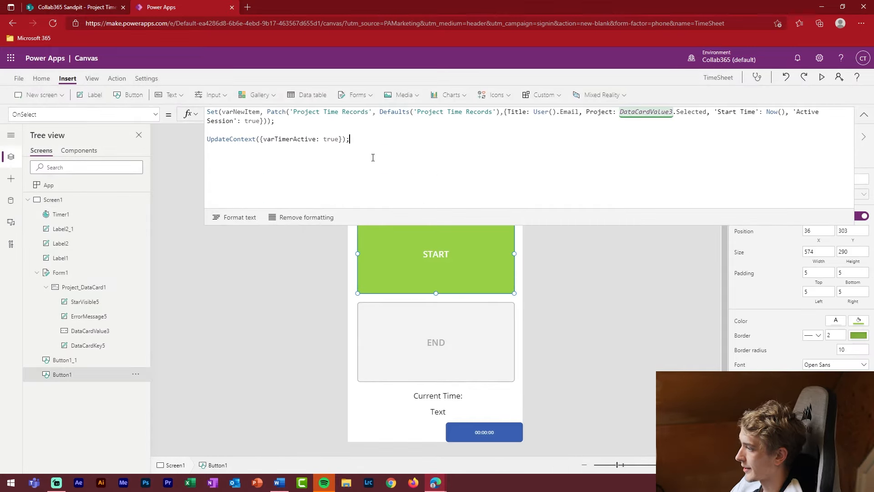
pyautogui.write('UpdateC')
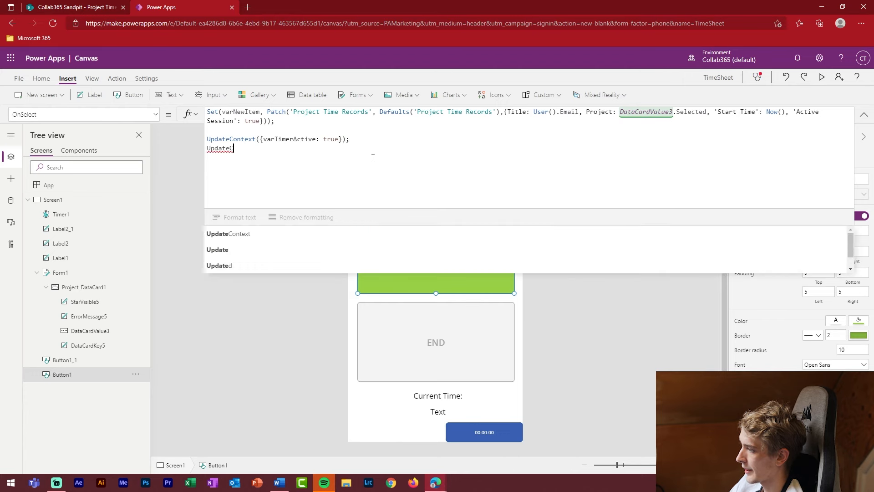
pyautogui.write('ontext')
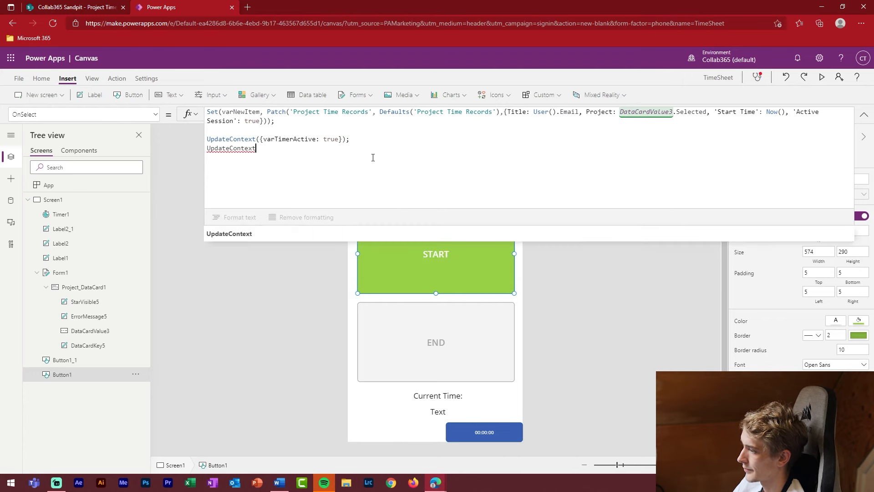
pyautogui.write('({')
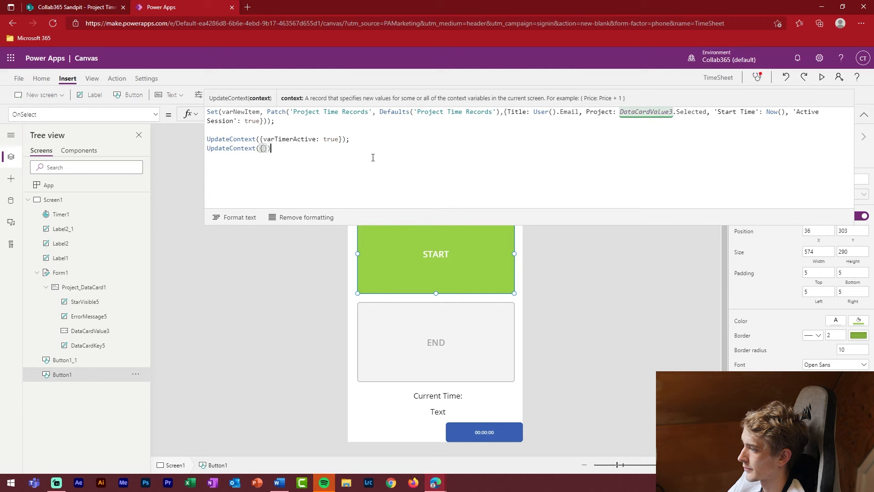
pyautogui.write('var')
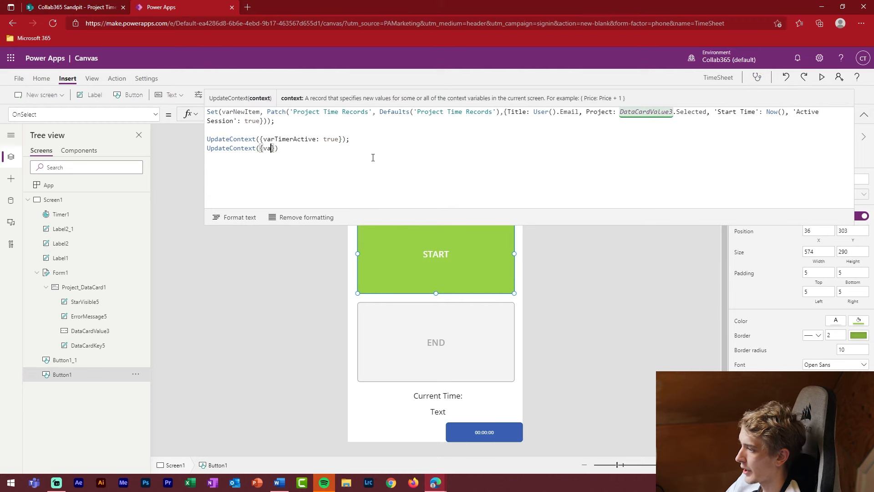
pyautogui.write('TimerReset')
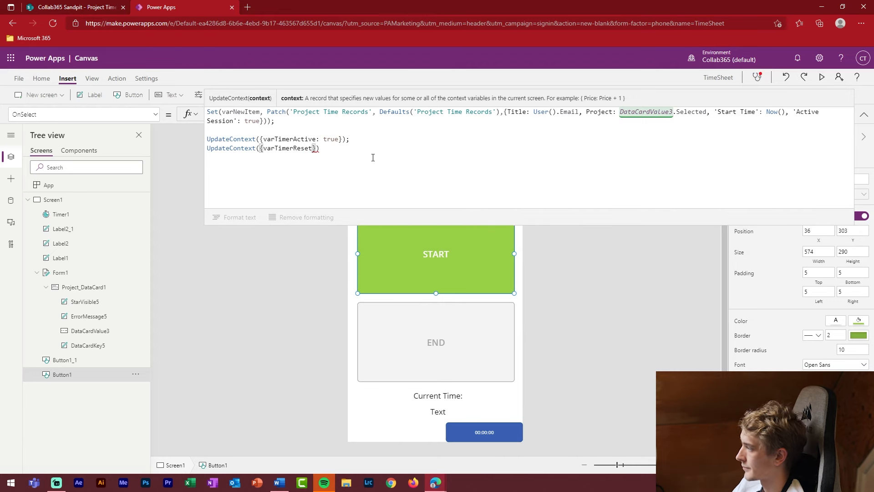
pyautogui.write(':')
pyautogui.write(' fakse')
pyautogui.write('se')
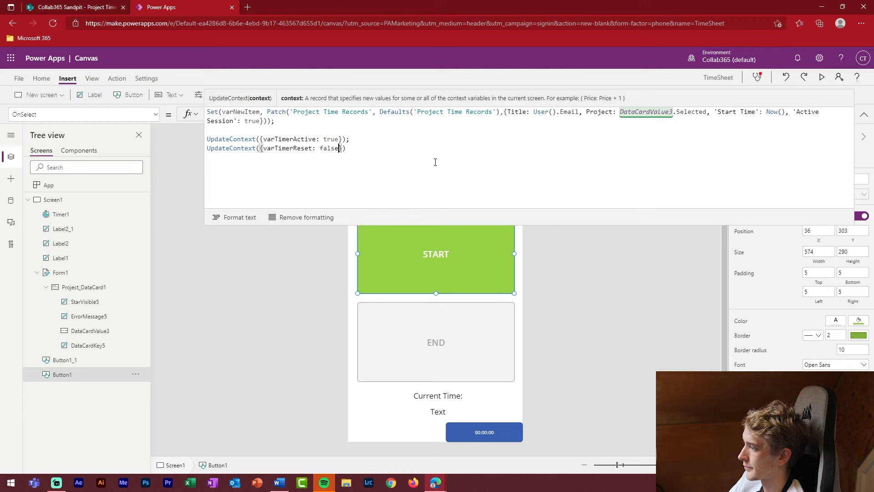
# Step: Append UpdateContext({varTimerReset: true}) on a new line after the varTimerActive update in the END button's OnSelect formula
pyautogui.click(486, 324)
pyautogui.click(367, 137)
pyautogui.write('; ')
pyautogui.write('Updat')
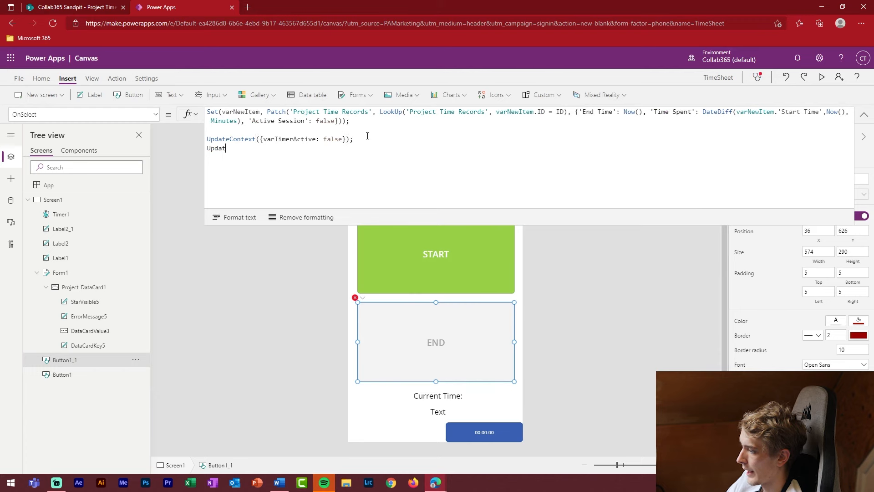
pyautogui.write('eConte')
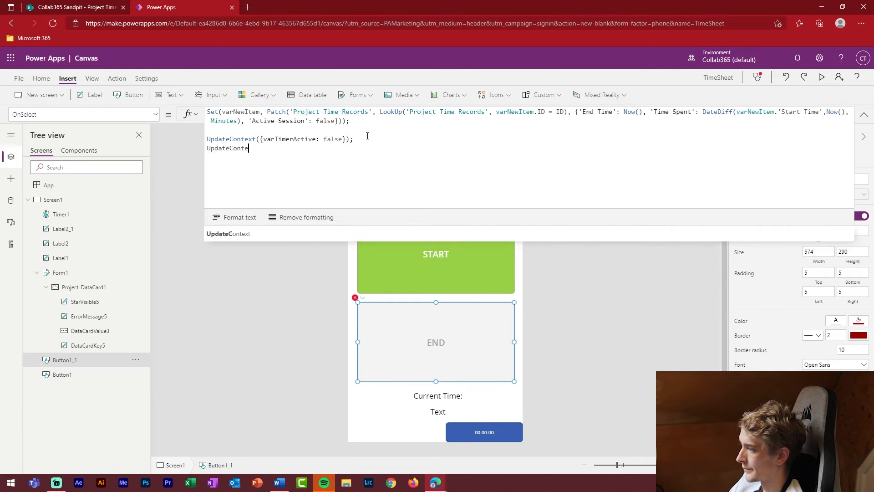
pyautogui.write('xt({')
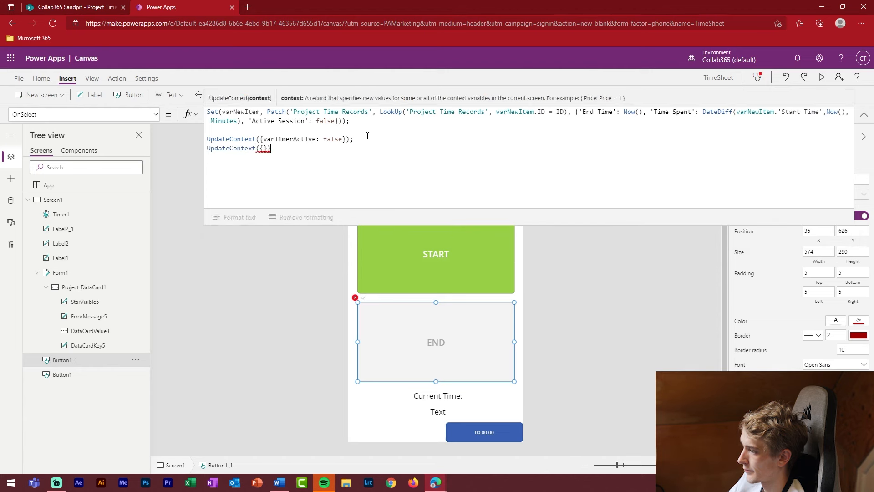
pyautogui.write('v')
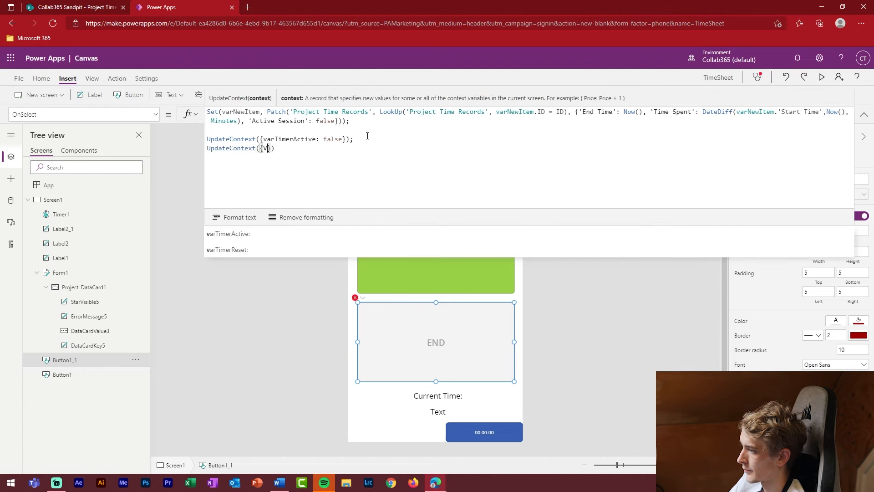
pyautogui.press('Down')
pyautogui.press('Tab')
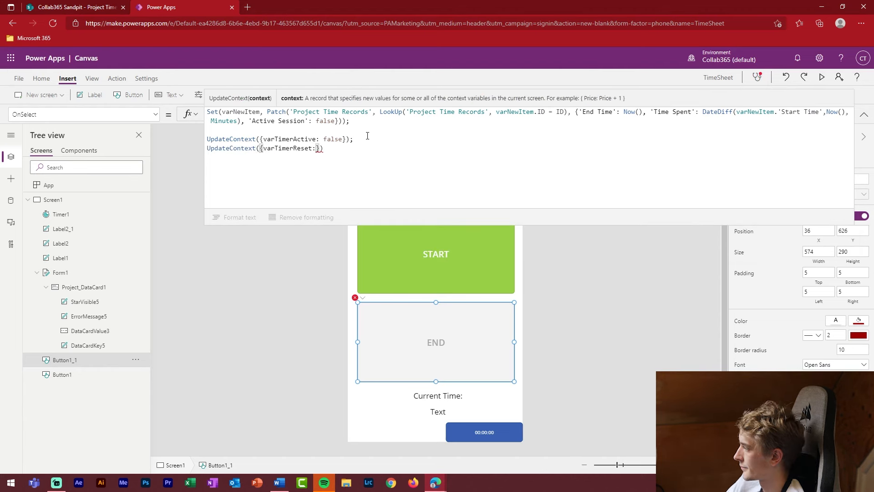
pyautogui.write('true')
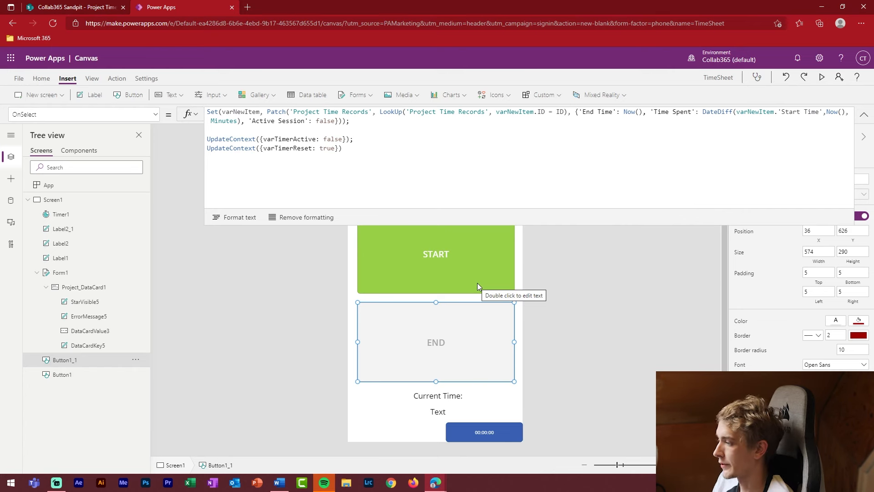
# Step: Set the timer control's Reset property to varTimerReset
pyautogui.click(507, 435)
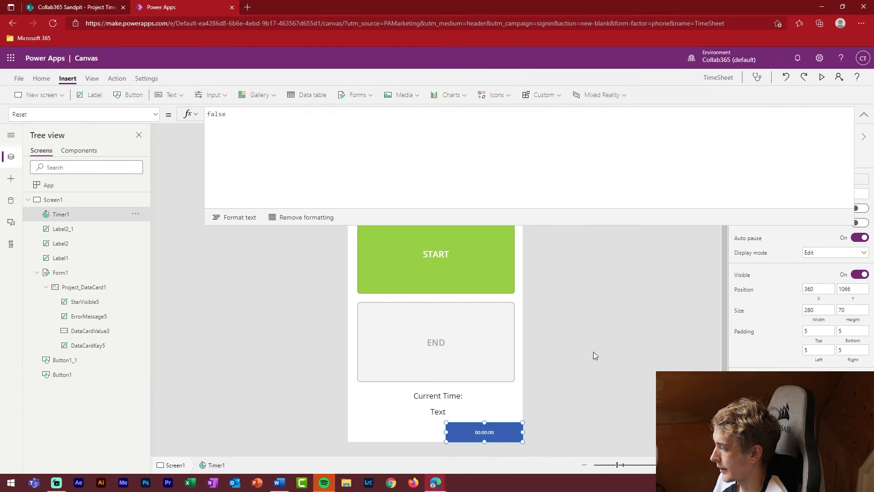
pyautogui.click(153, 115)
pyautogui.click(39, 215)
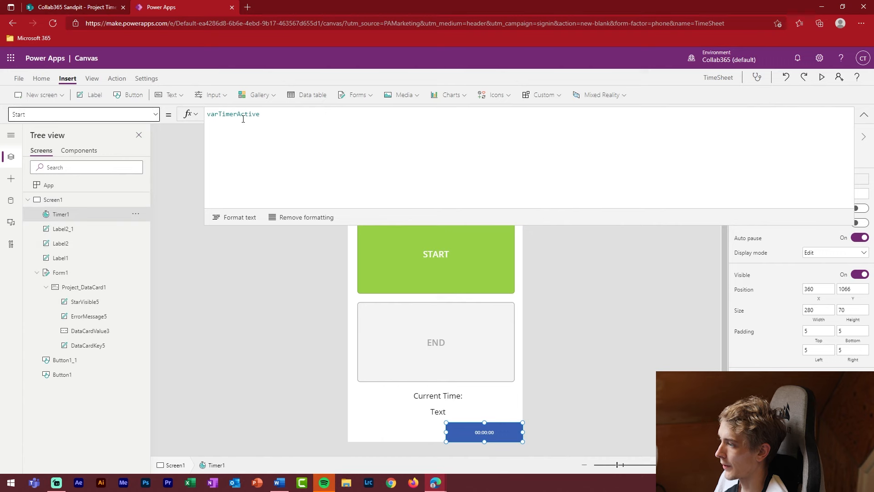
pyautogui.click(154, 115)
pyautogui.click(63, 175)
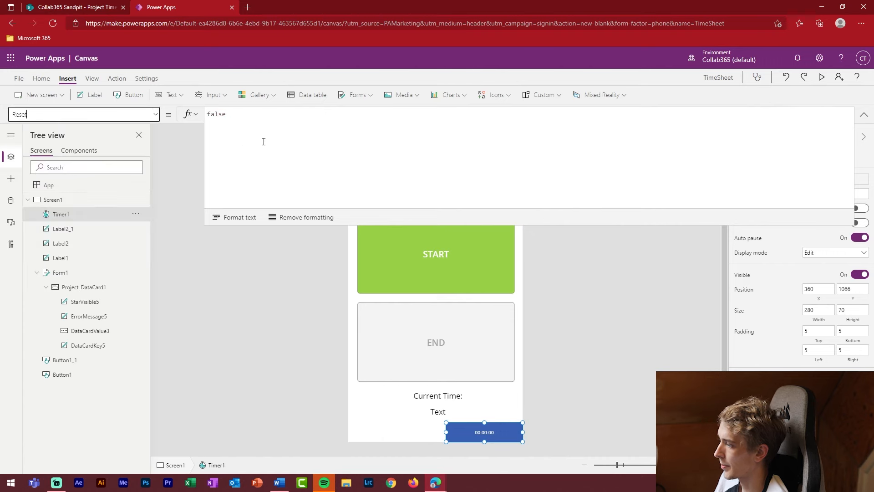
pyautogui.press('Tab')
pyautogui.write('varT')
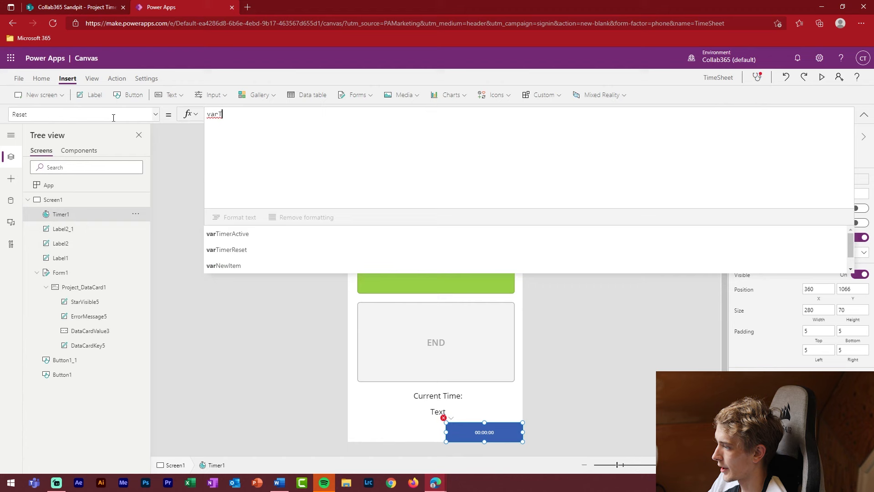
pyautogui.write('imerReset')
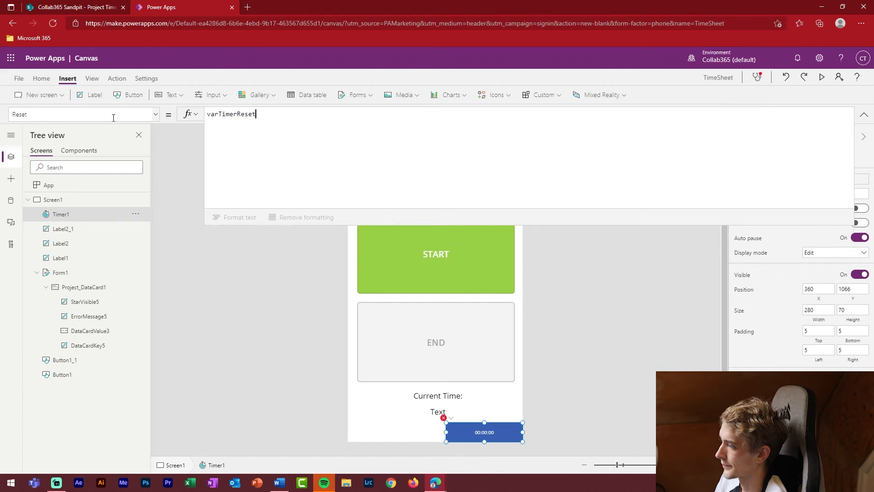
pyautogui.click(356, 286)
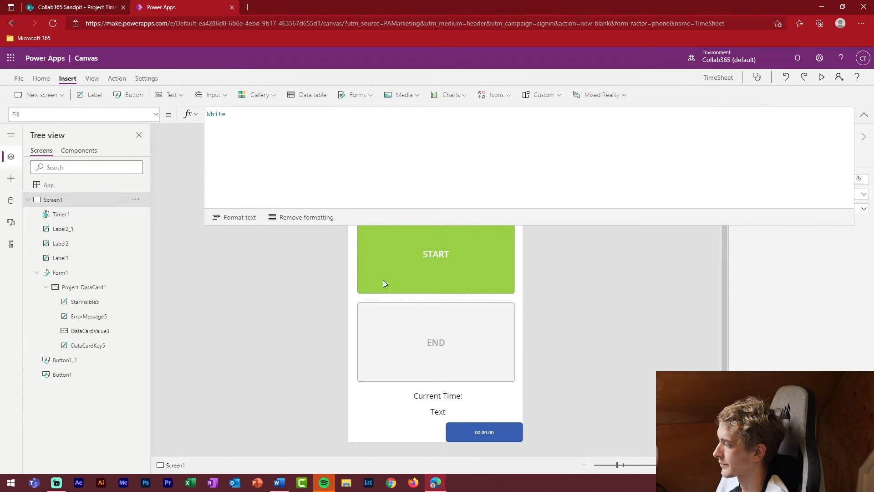
# Step: Preview the app, start and end a session to test the timer reset, and return to the editor
pyautogui.click(823, 77)
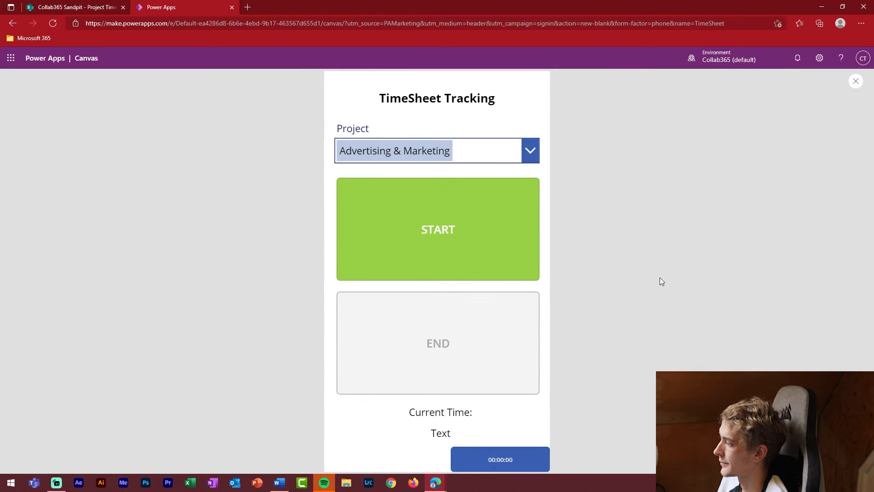
pyautogui.click(466, 221)
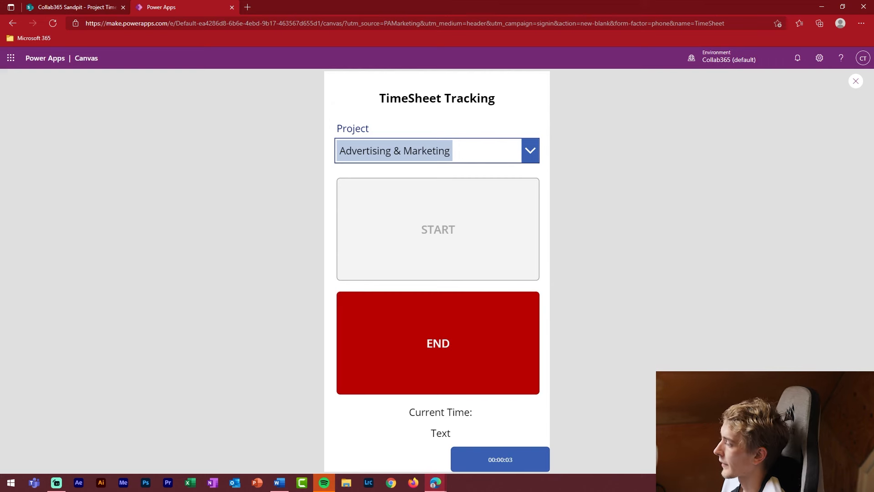
pyautogui.click(427, 348)
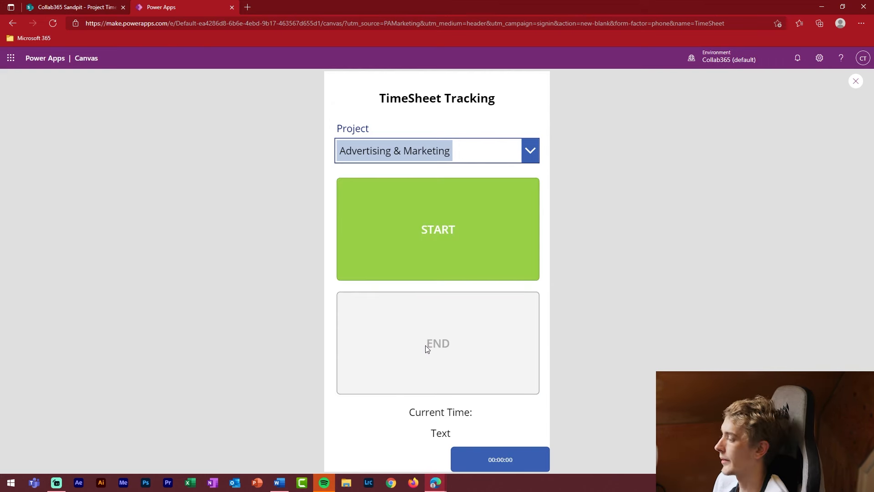
pyautogui.click(857, 82)
# Step: Hide the timer control by turning off its visibility
pyautogui.click(503, 305)
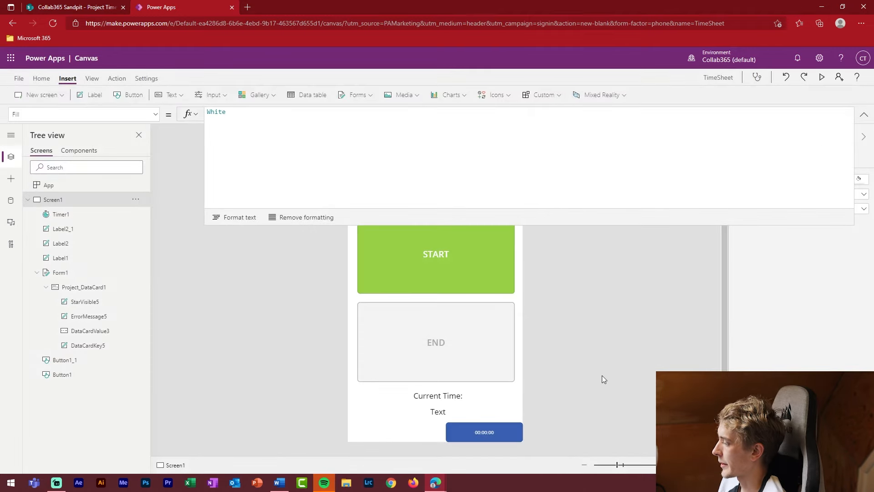
pyautogui.click(499, 431)
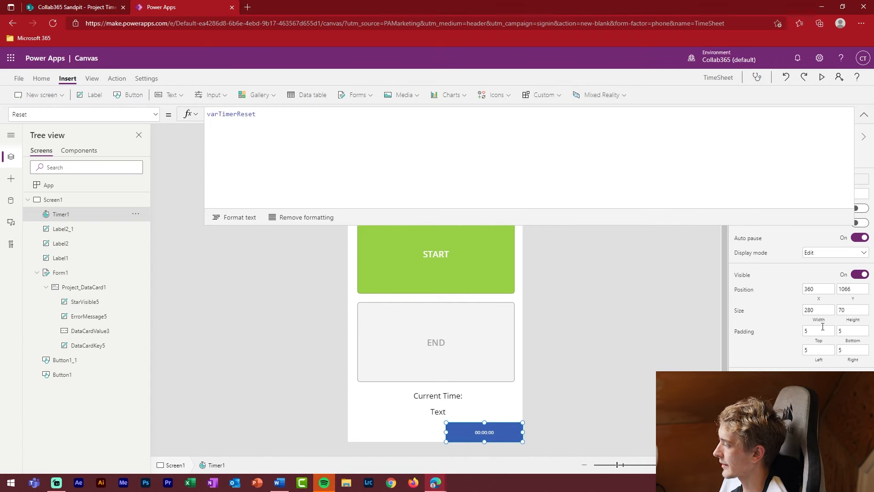
pyautogui.click(862, 275)
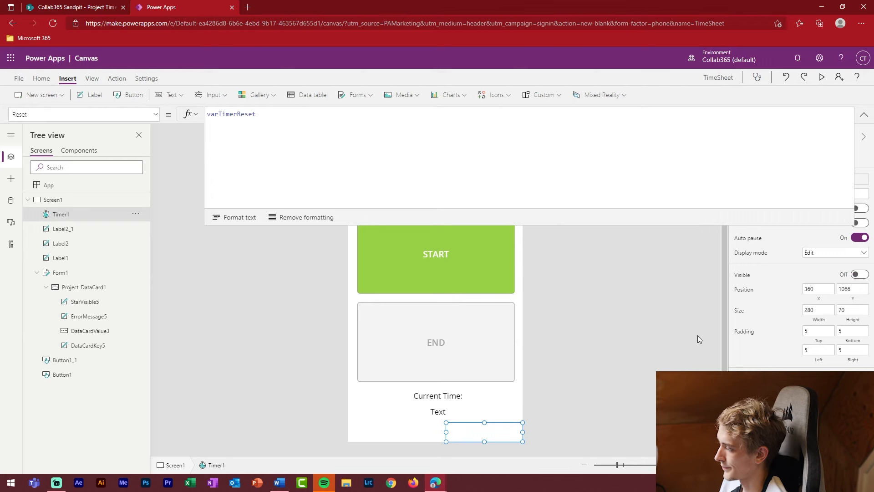
# Step: Replace the Text formula of the label below "Current Time:" with Timer1.Text
pyautogui.click(474, 411)
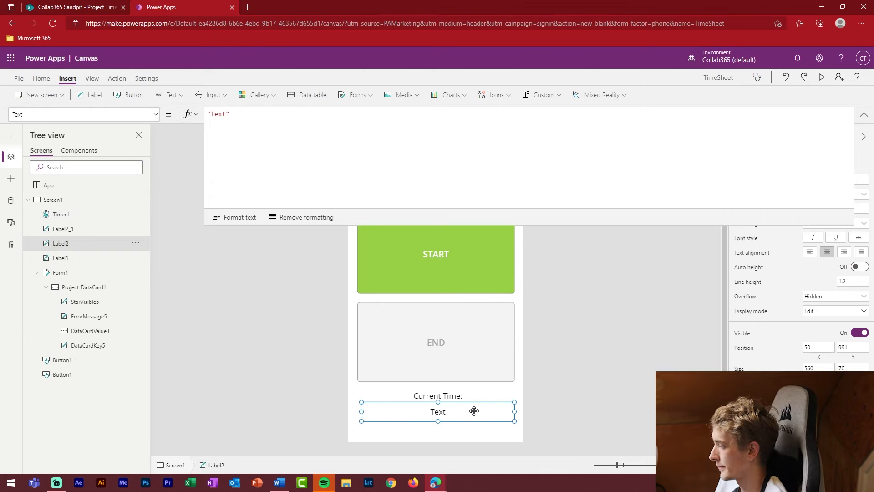
pyautogui.tripleClick(242, 115)
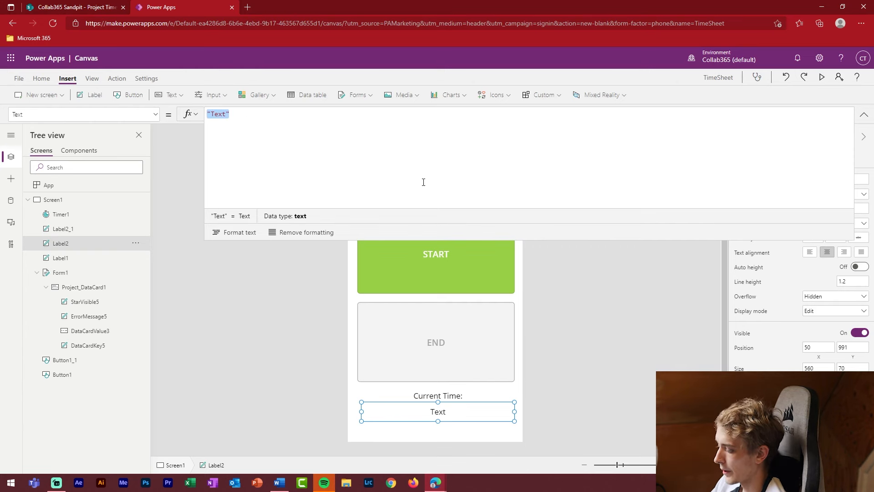
pyautogui.write('Timer')
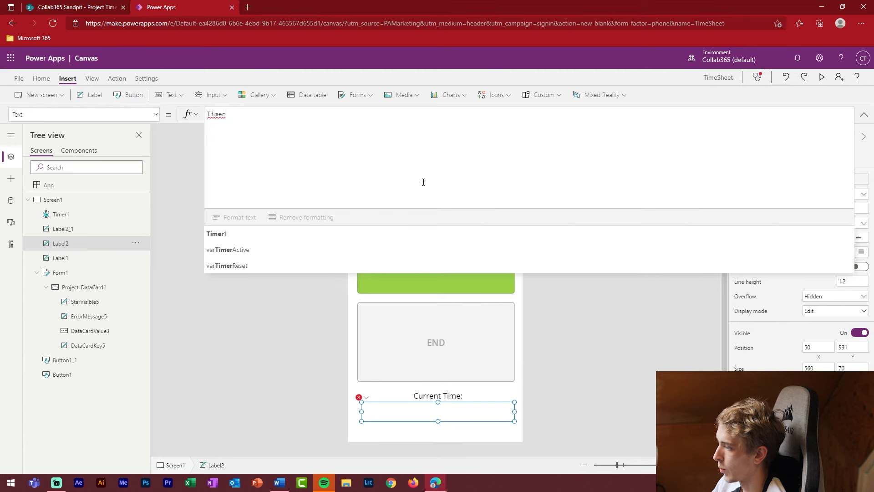
pyautogui.write('1')
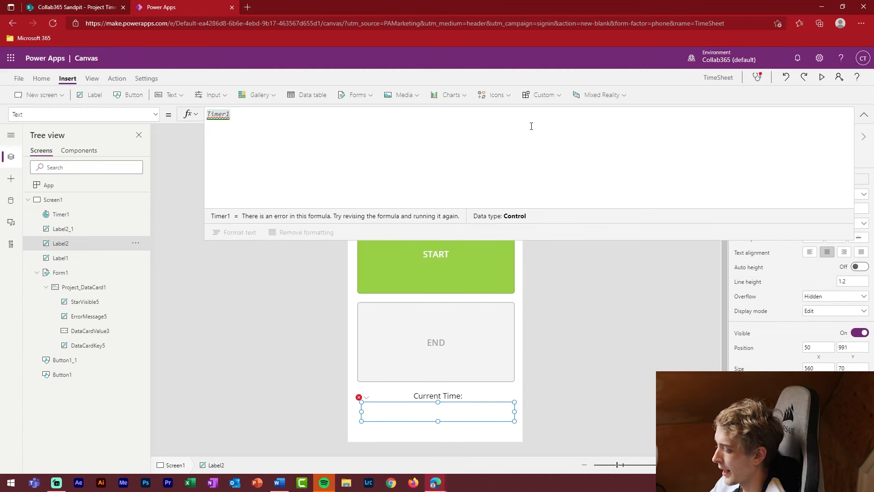
pyautogui.write('.')
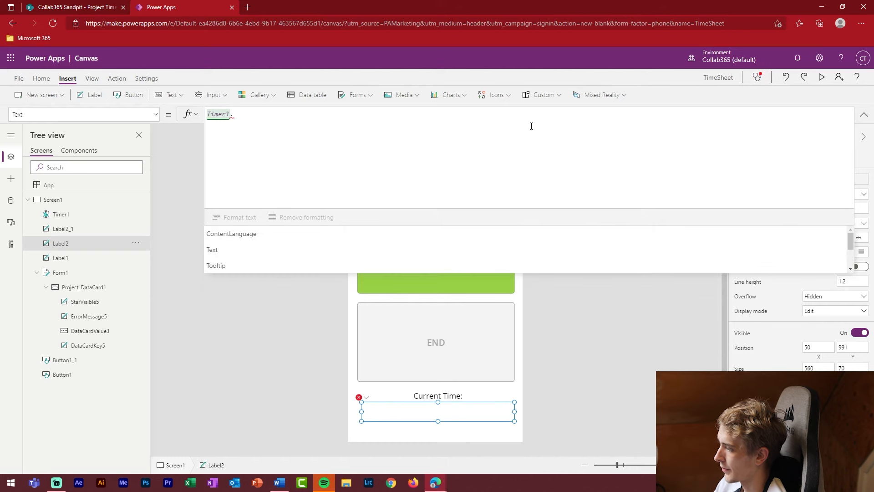
pyautogui.write('Text')
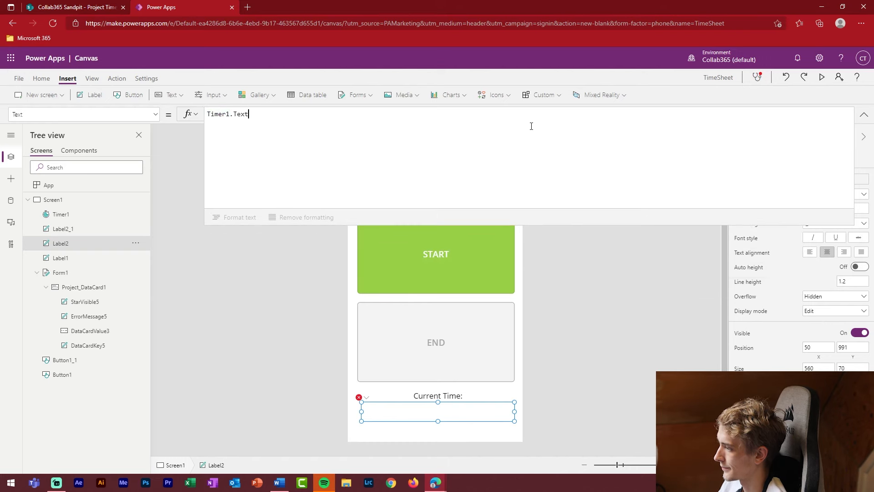
pyautogui.click(618, 296)
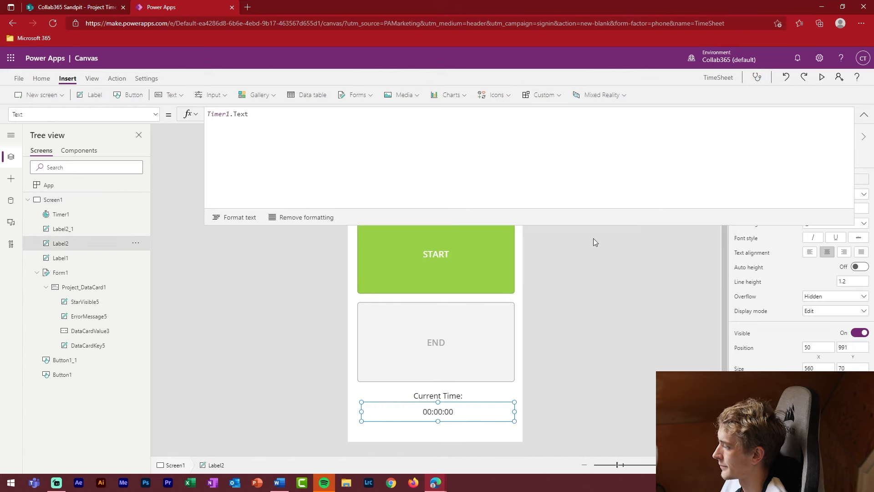
# Step: Collapse the expanded formula editor and format the timer value label as bold with font size 30
pyautogui.click(864, 115)
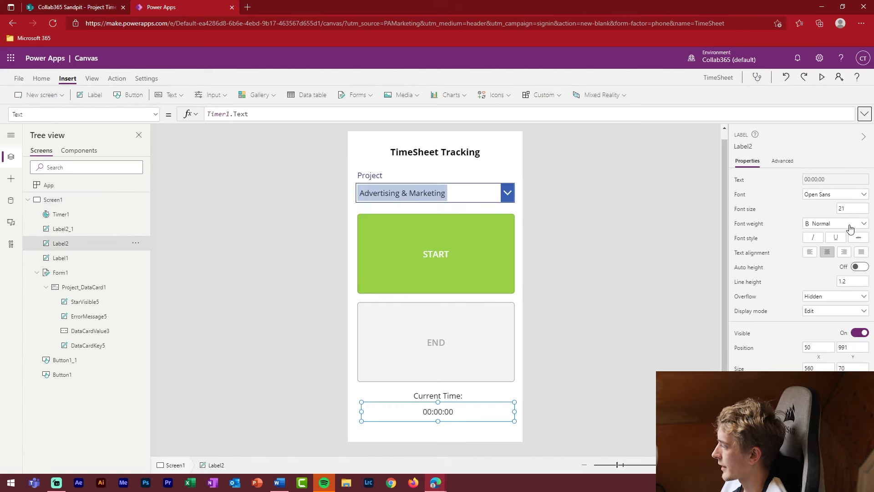
pyautogui.click(828, 224)
pyautogui.click(820, 240)
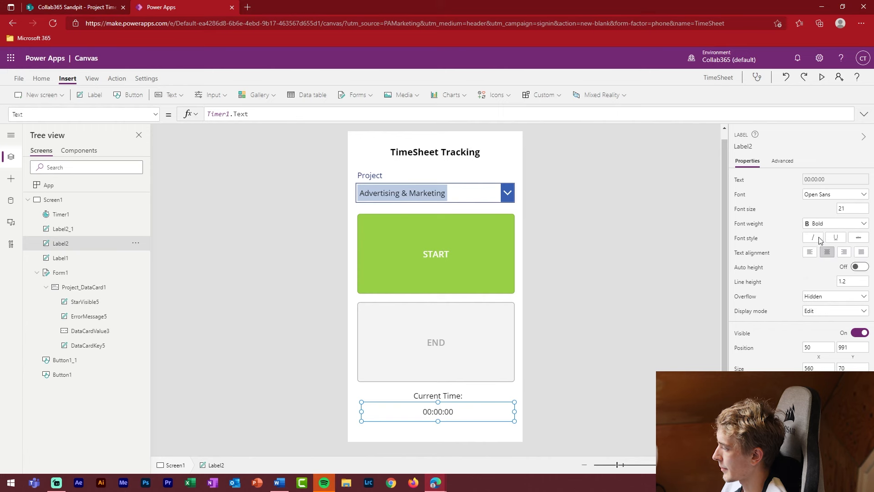
pyautogui.click(852, 209)
pyautogui.write('30')
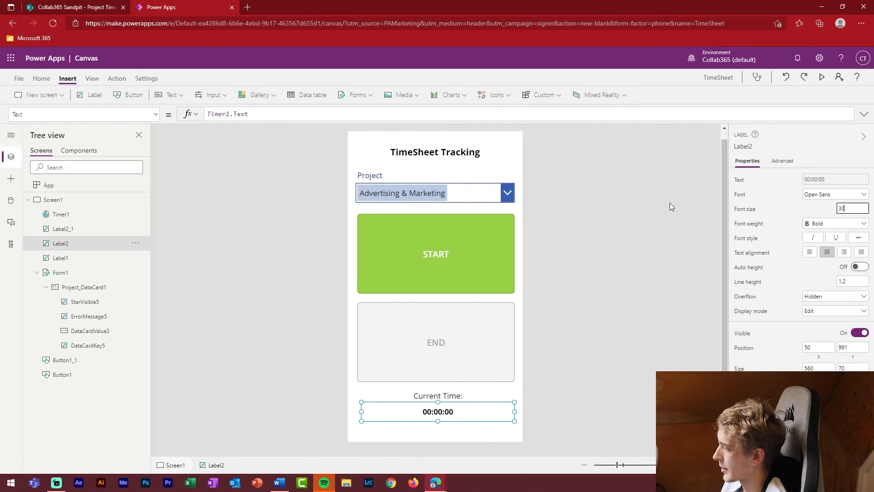
pyautogui.click(592, 326)
# Step: Set the font size of the "Current Time:" label to 18
pyautogui.click(459, 396)
pyautogui.click(851, 208)
pyautogui.write('18')
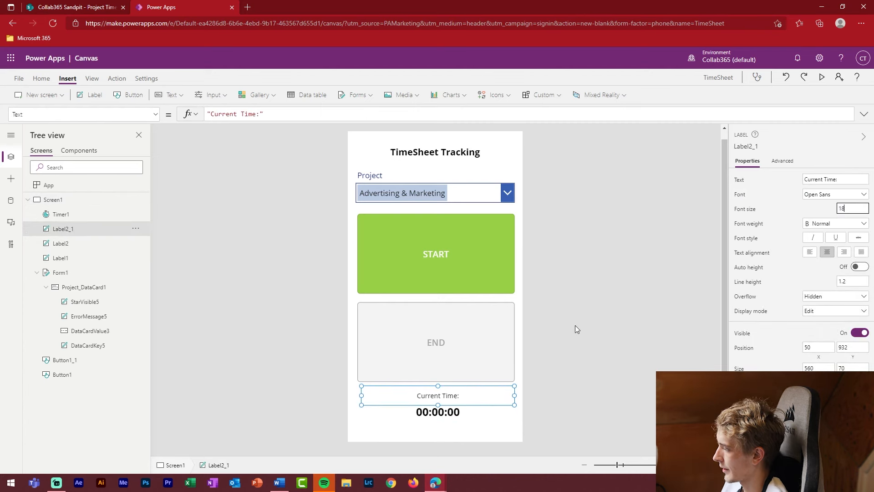
pyautogui.click(576, 326)
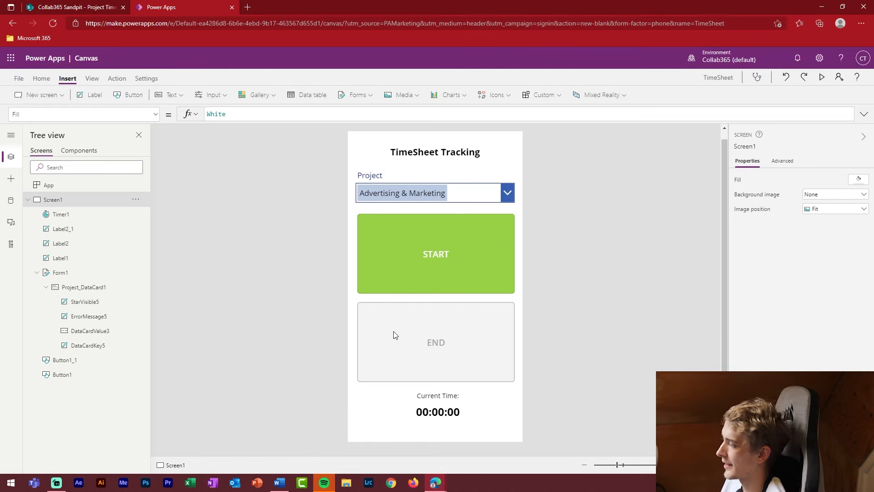
# Step: Switch to the Project Time Records list in SharePoint to review the recorded sessions
pyautogui.click(76, 8)
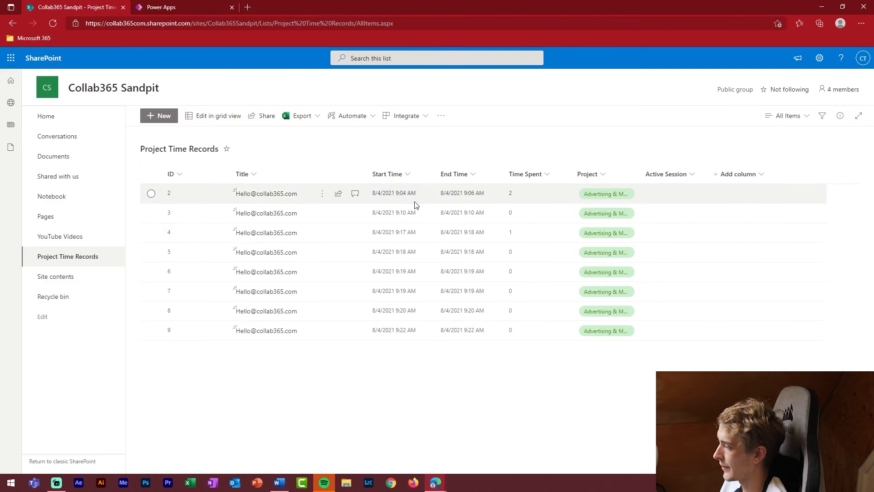